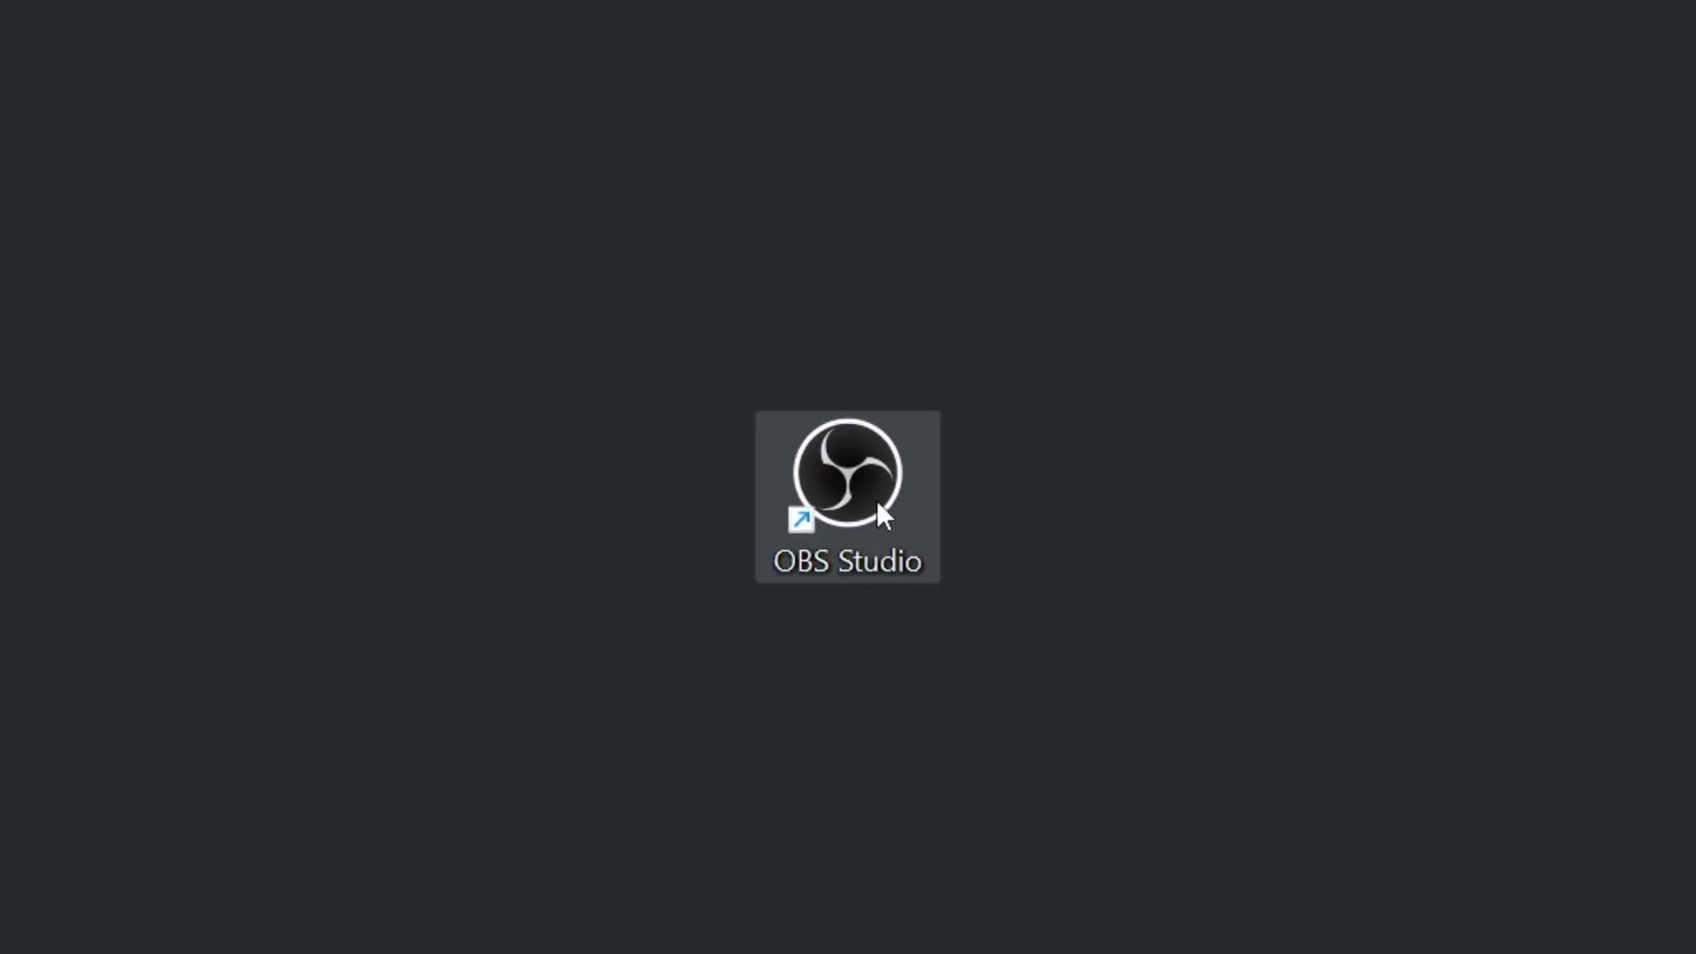
Launch OBS Studio and switch the dock layout to Full-Height Docks
{"action": "double_click", "coordinate": [824, 476]}
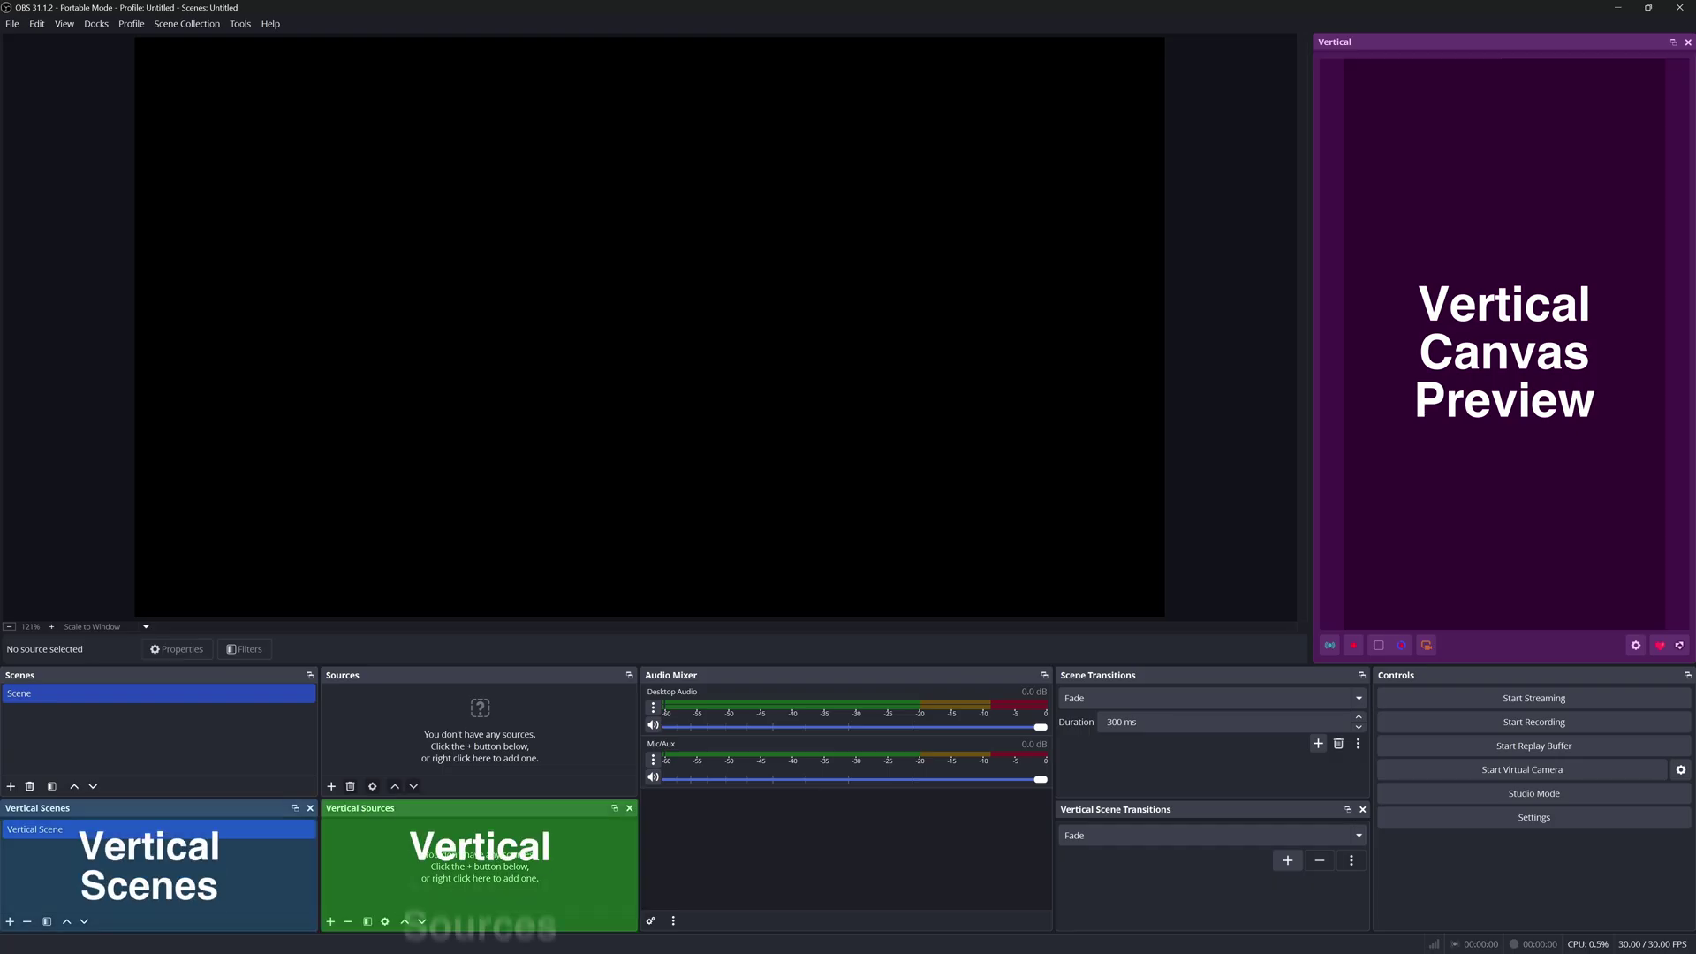
{"action": "left_click", "coordinate": [109, 26]}
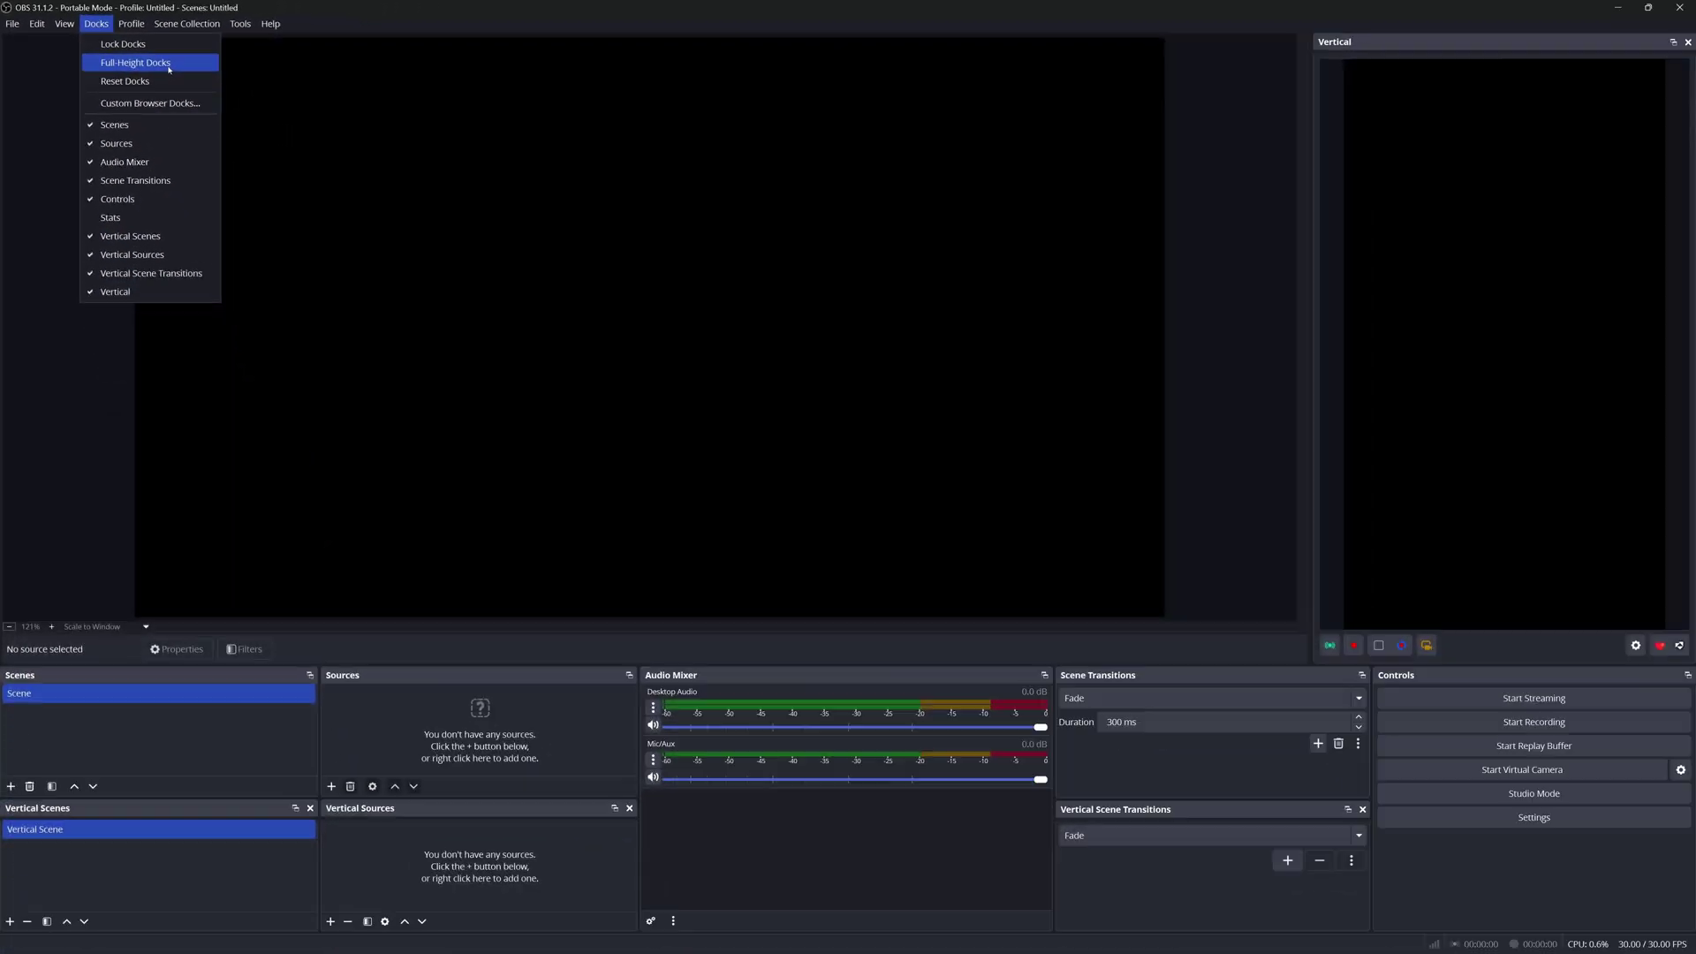
{"action": "left_click", "coordinate": [168, 69]}
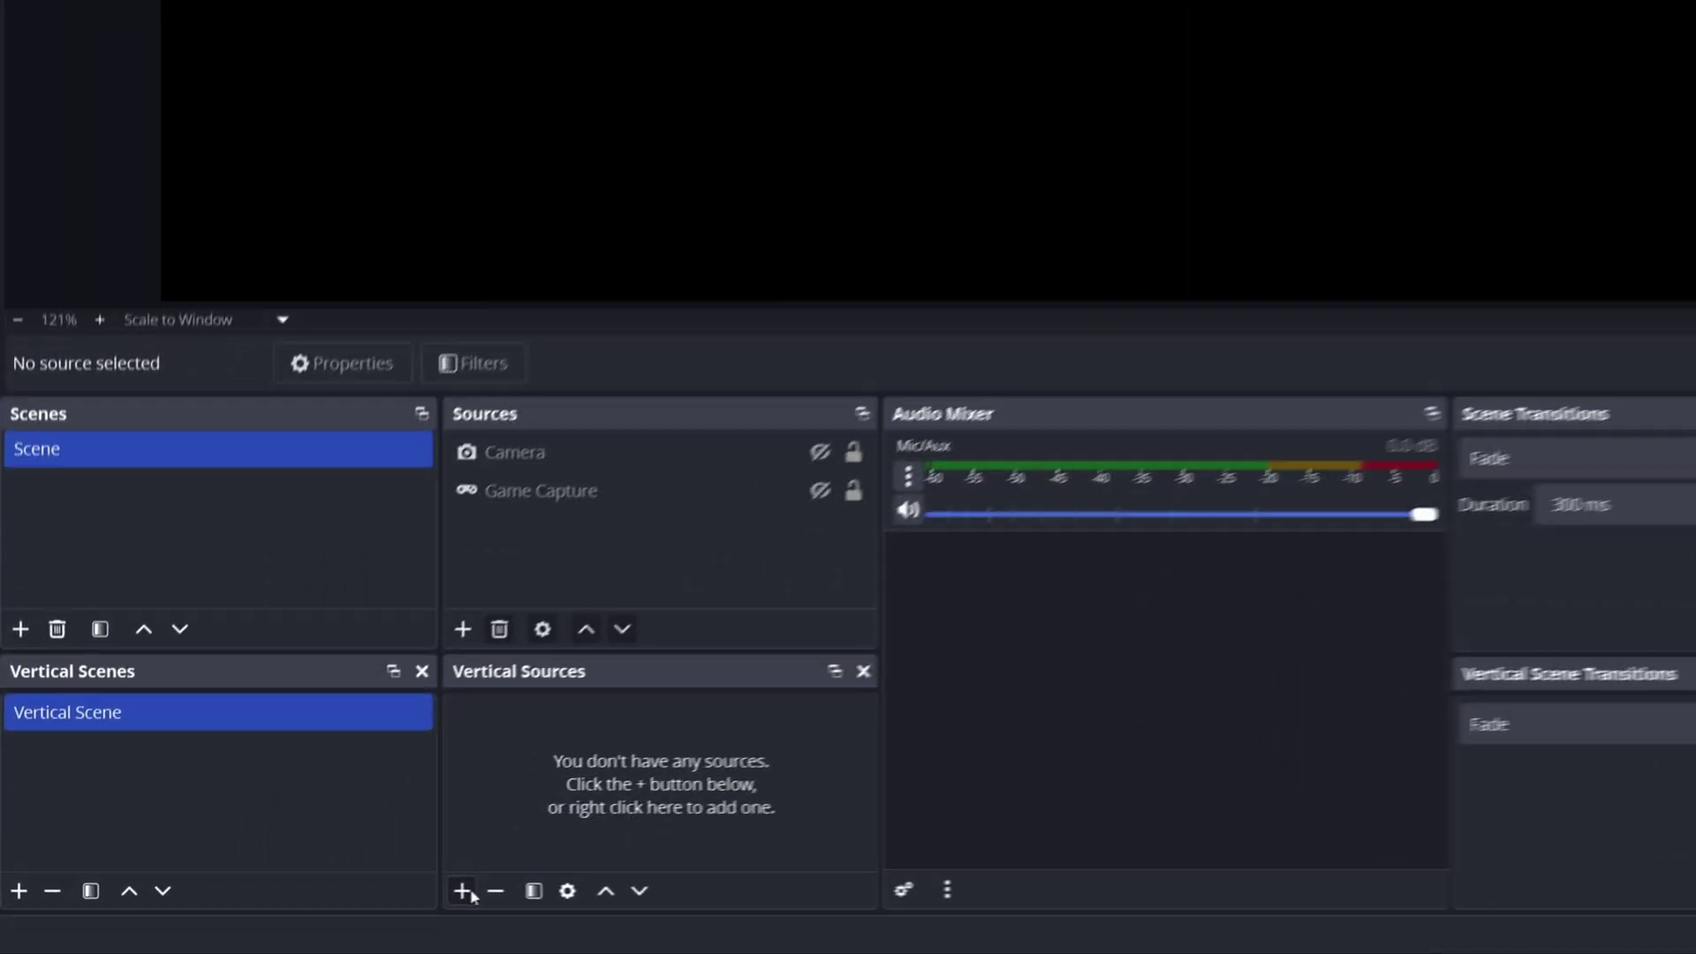
Add the existing Game Capture and Camera to Vertical Sources, then pull the camera's bottom edge up
{"action": "left_click", "coordinate": [464, 892]}
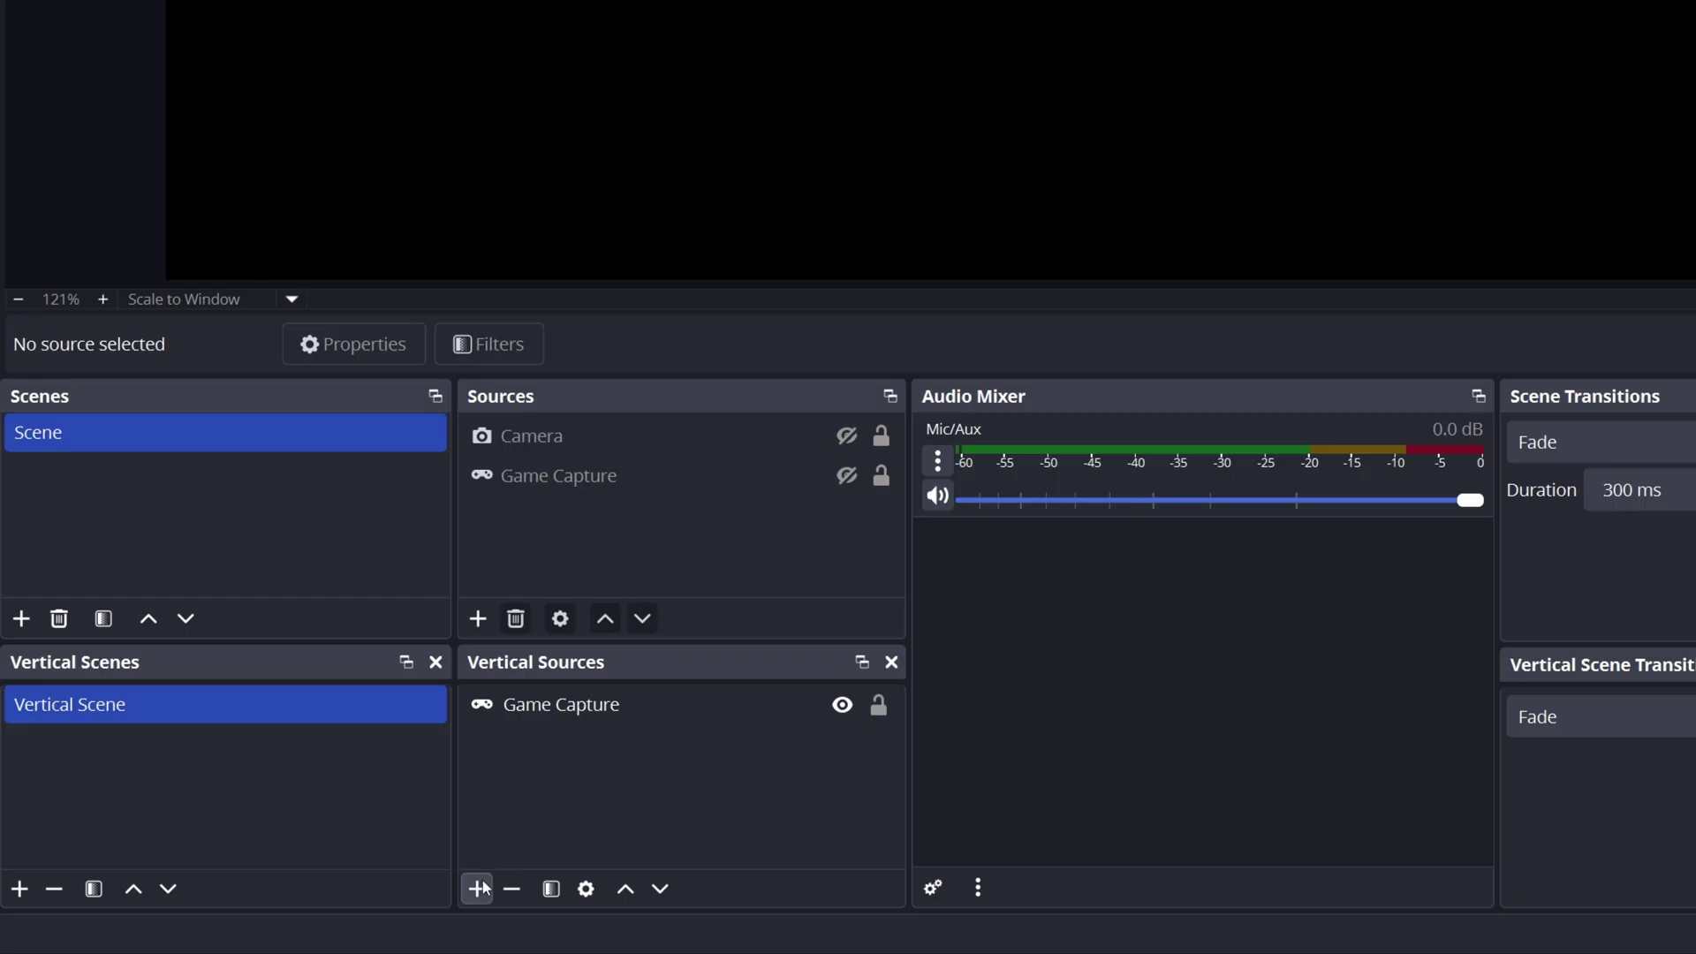
{"action": "left_click", "coordinate": [477, 888]}
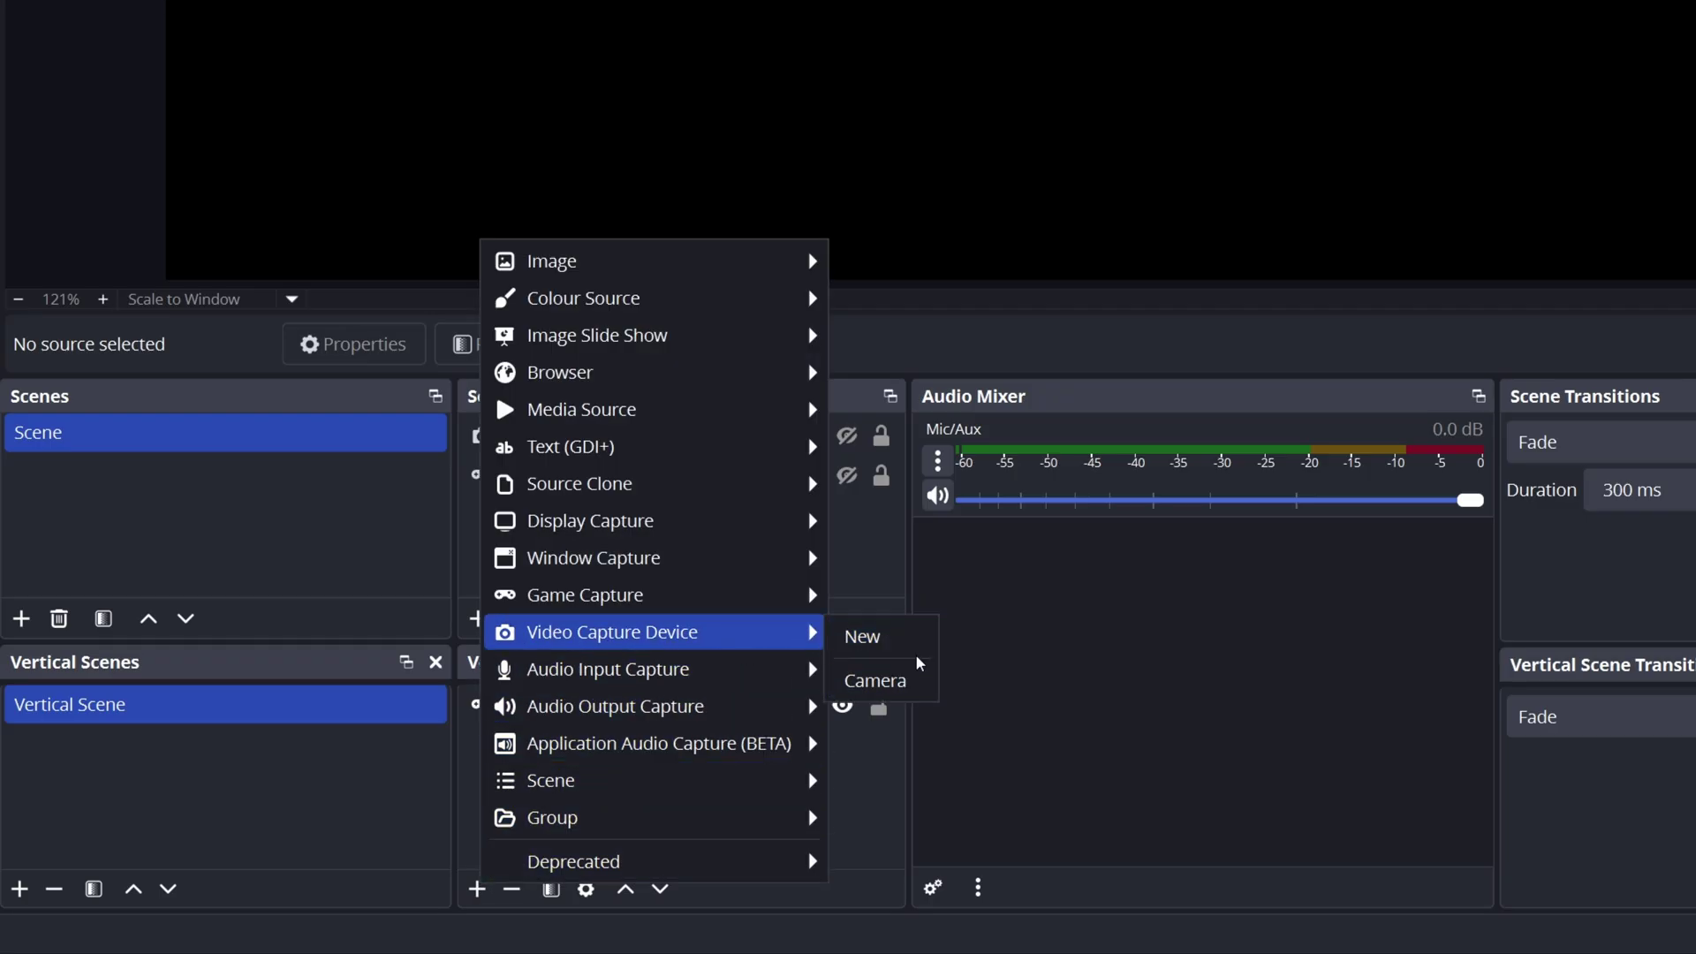
{"action": "left_click", "coordinate": [927, 694]}
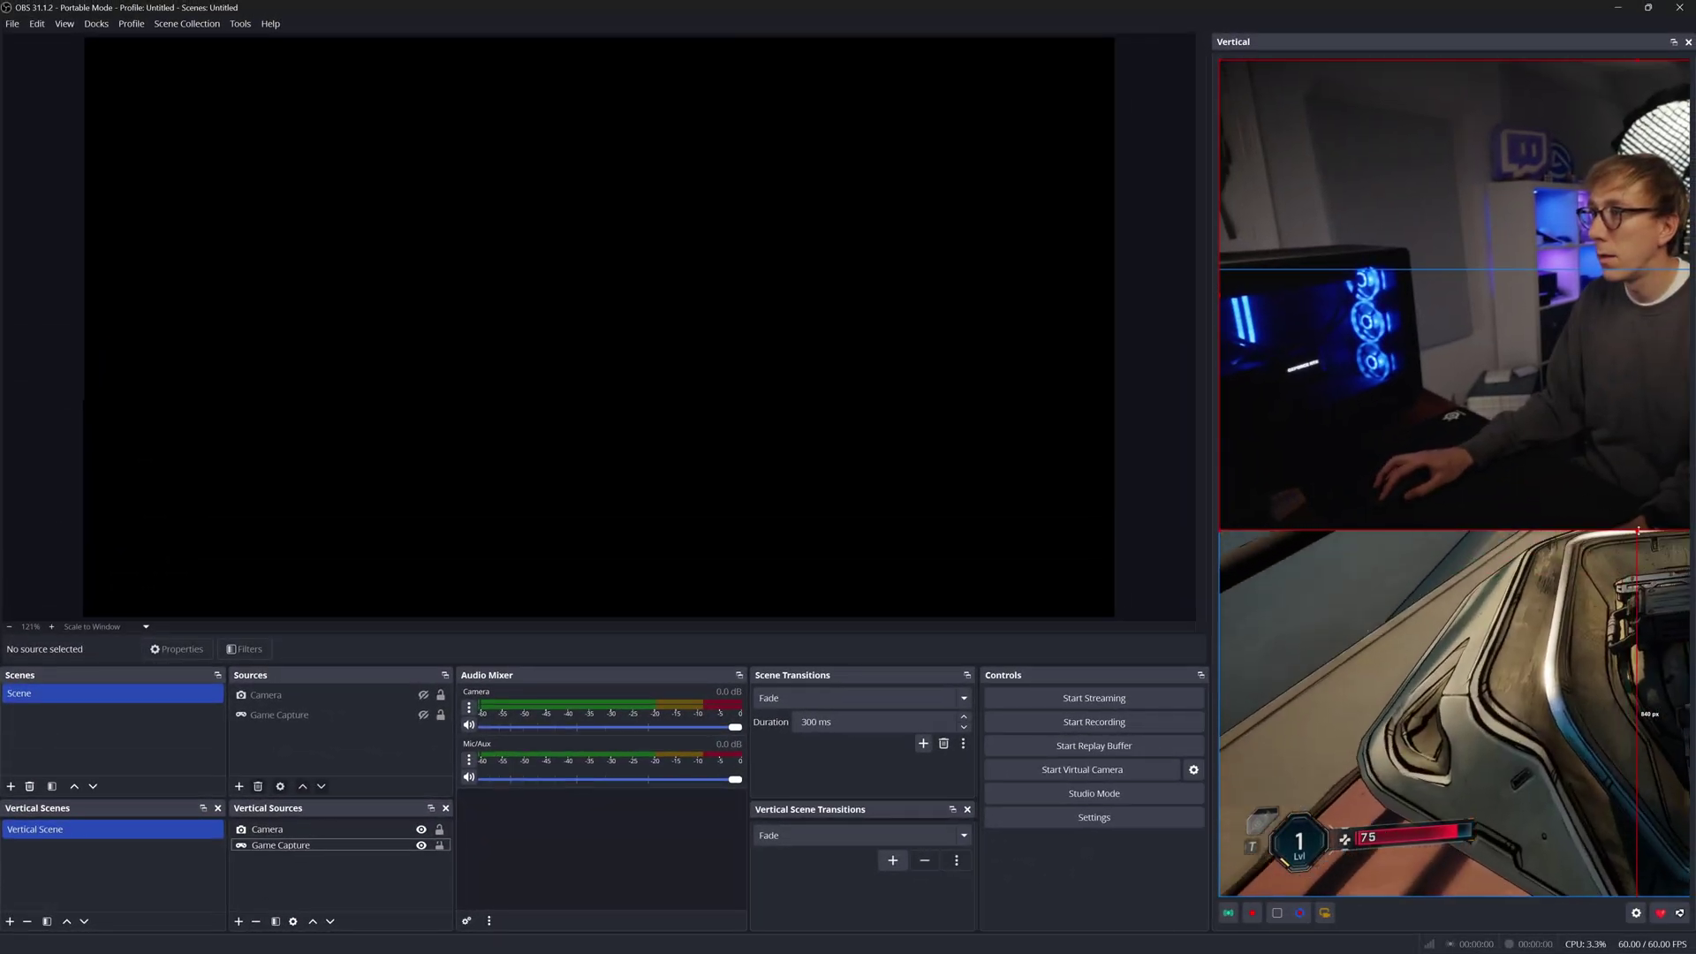
{"action": "left_click_drag", "start_coordinate": [1638, 529], "coordinate": [1593, 331]}
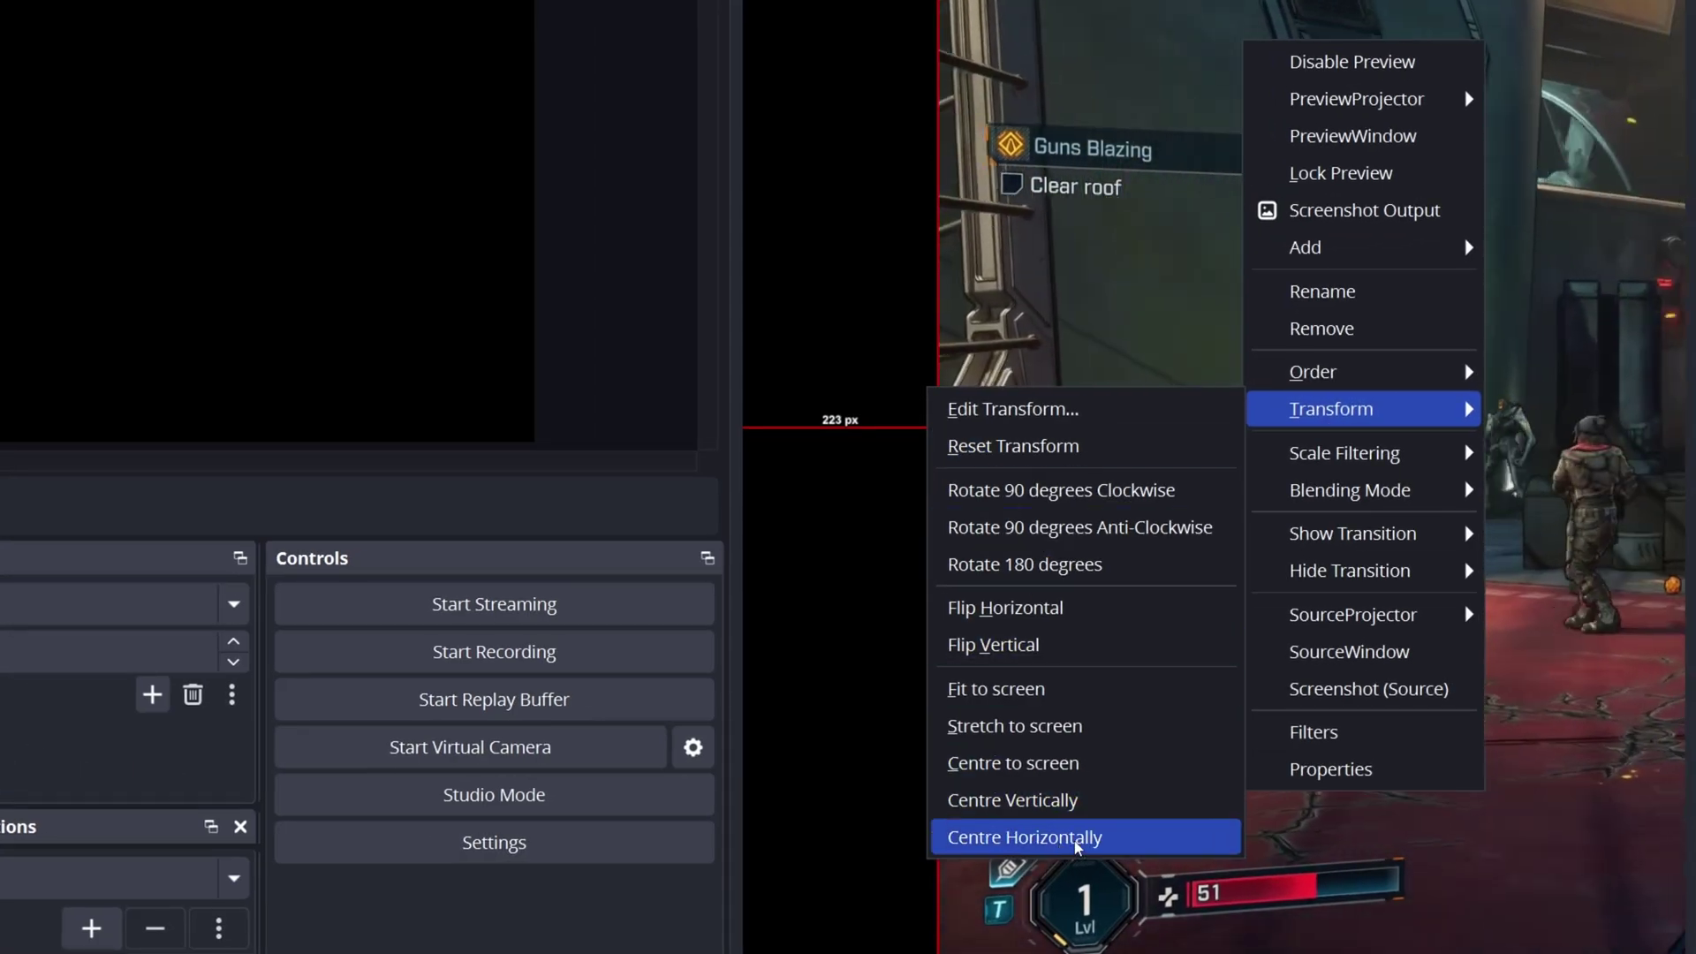
Centre the gameplay capture horizontally on the vertical canvas
{"action": "left_click", "coordinate": [1057, 844]}
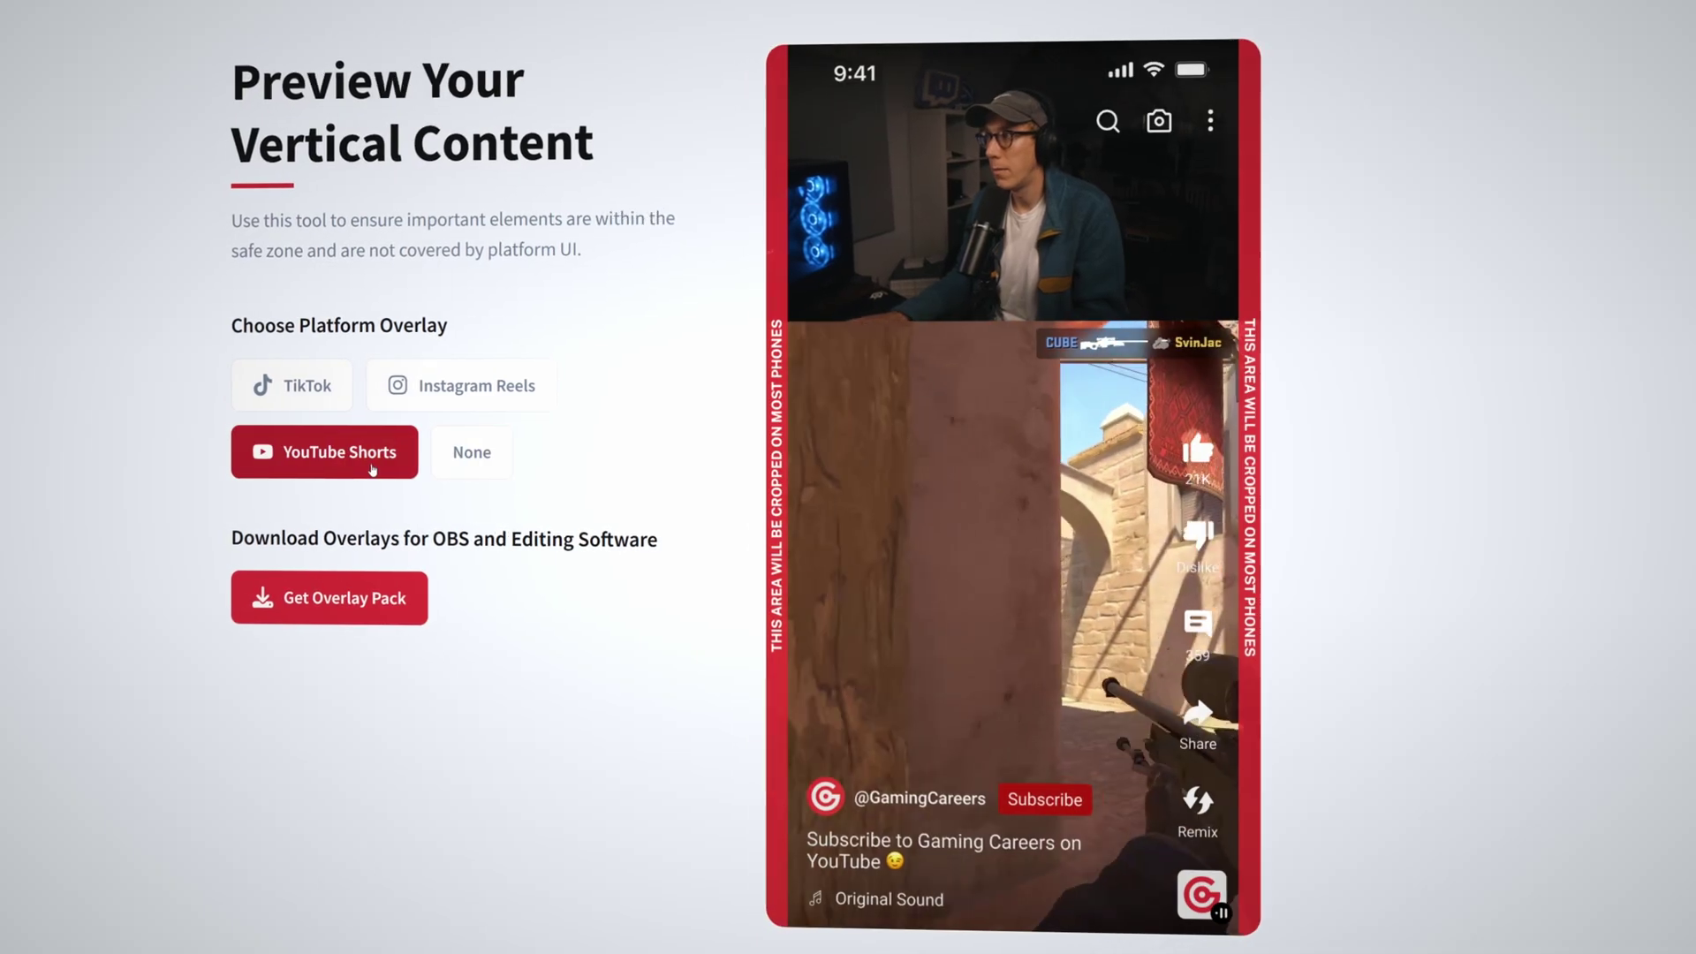
Preview the clip under Instagram Reels, then with no overlay, and open the Get Overlay Pack form
{"action": "left_click", "coordinate": [505, 391]}
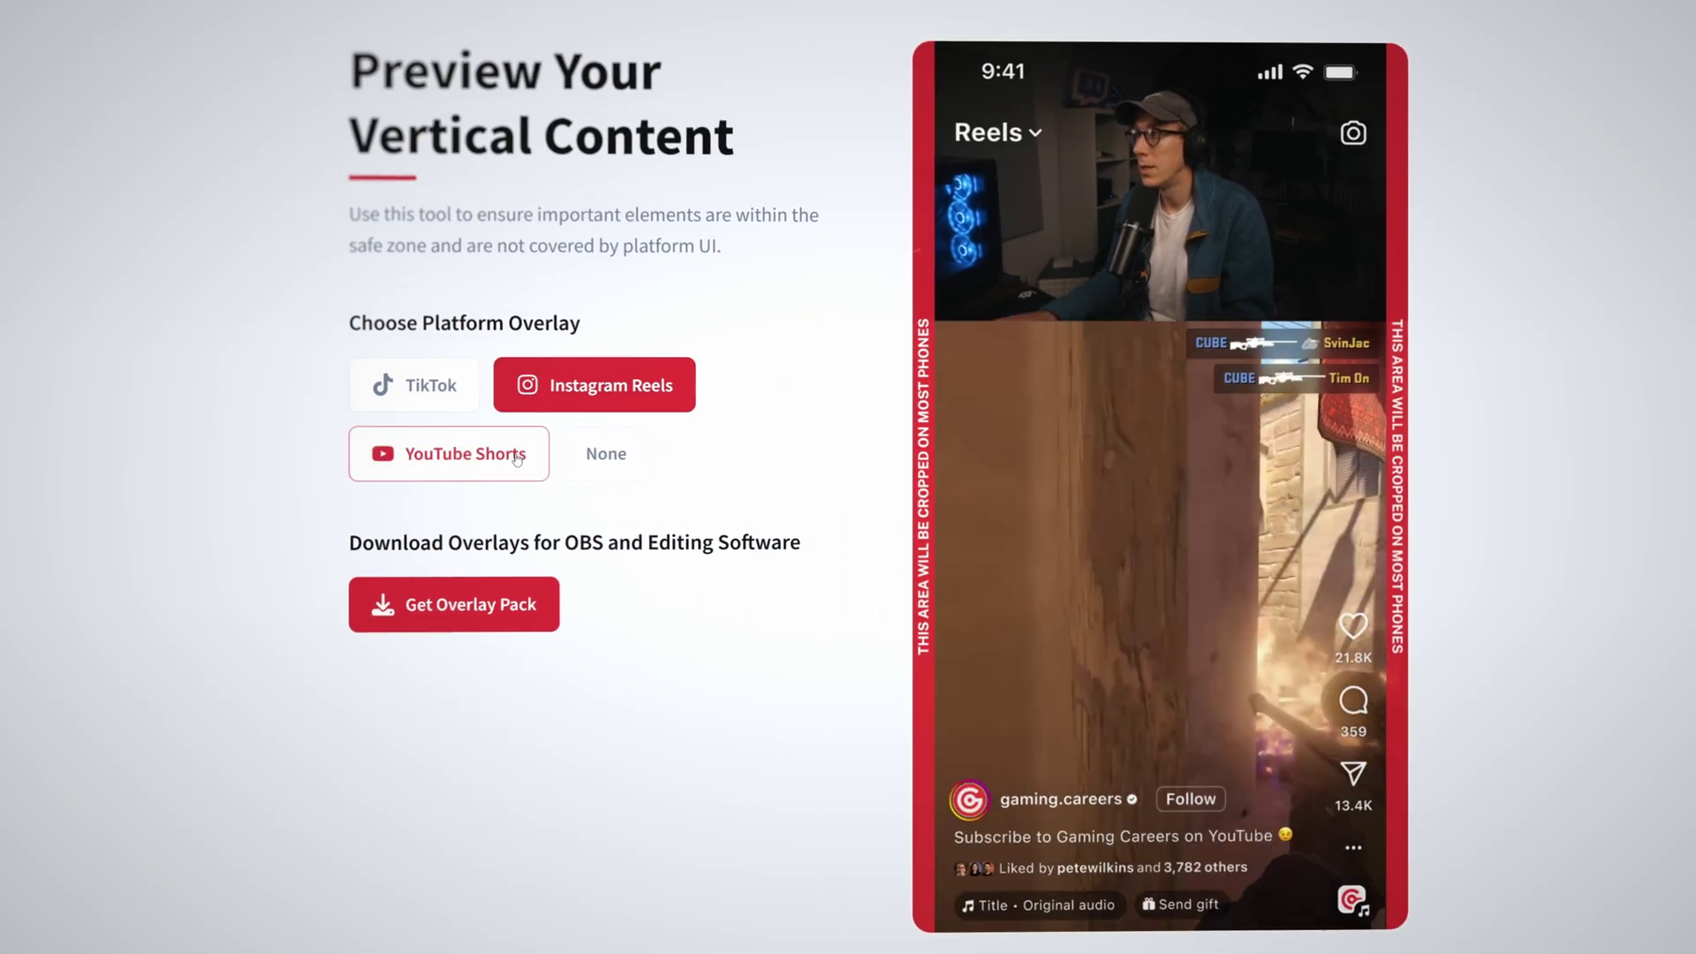
{"action": "left_click", "coordinate": [585, 453]}
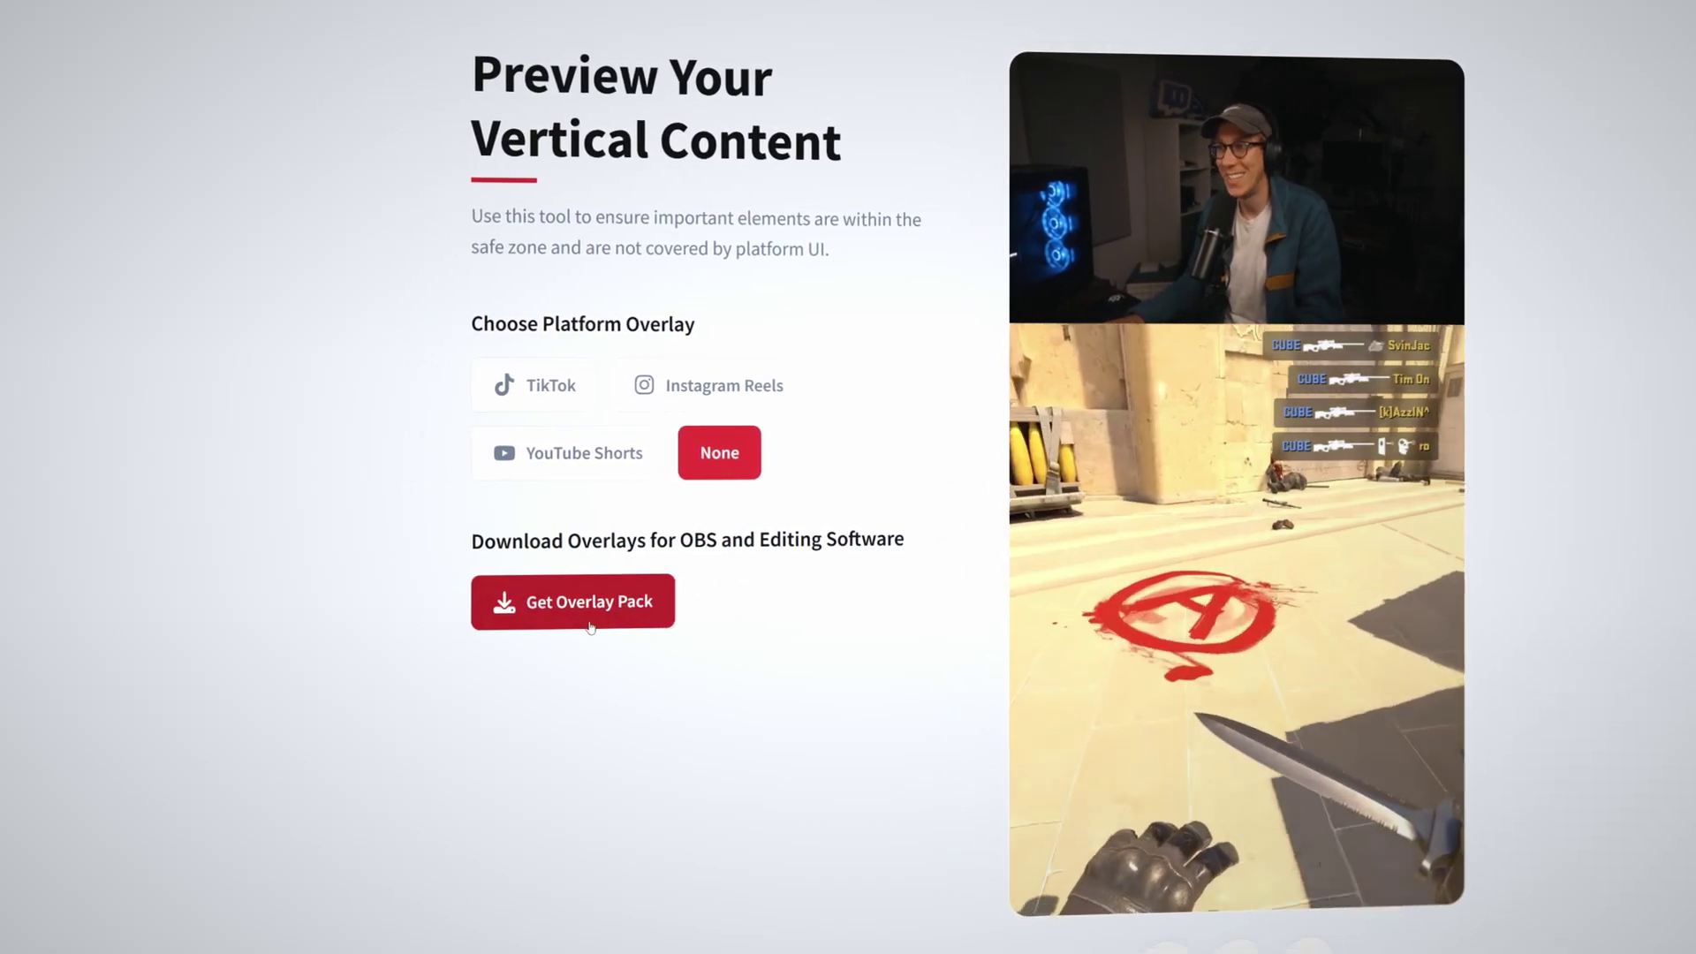
{"action": "left_click", "coordinate": [604, 623]}
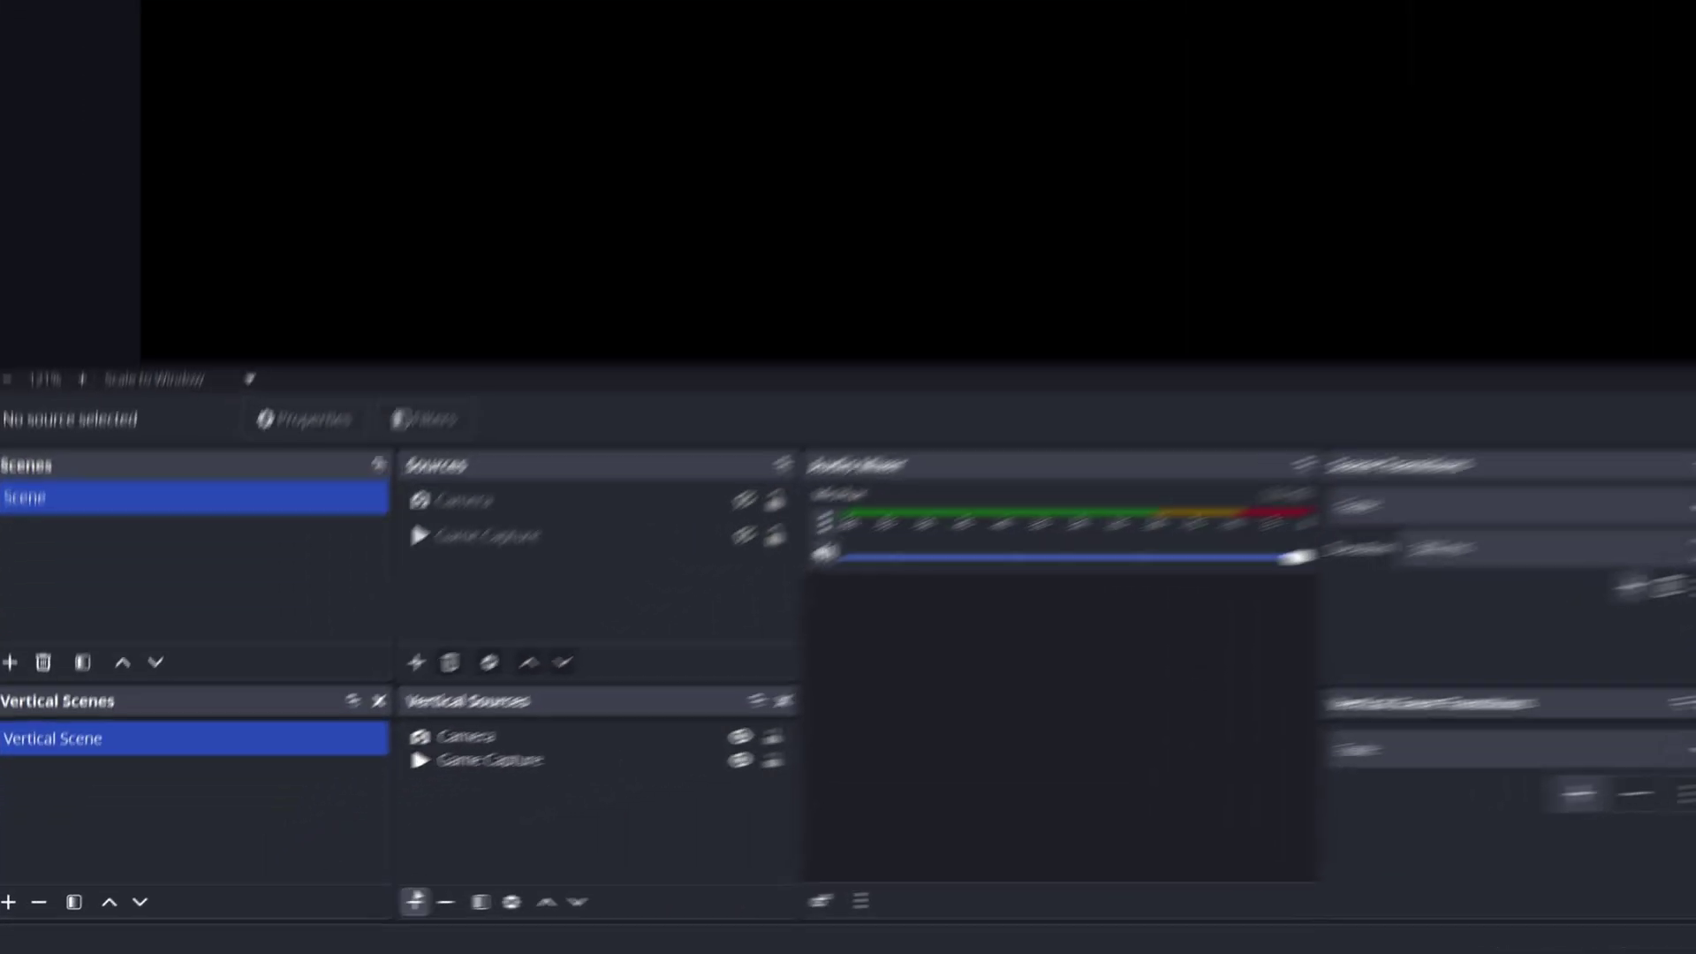
Create a new Image source using the Instagram Reels safe-zone PNG
{"action": "left_click", "coordinate": [254, 919]}
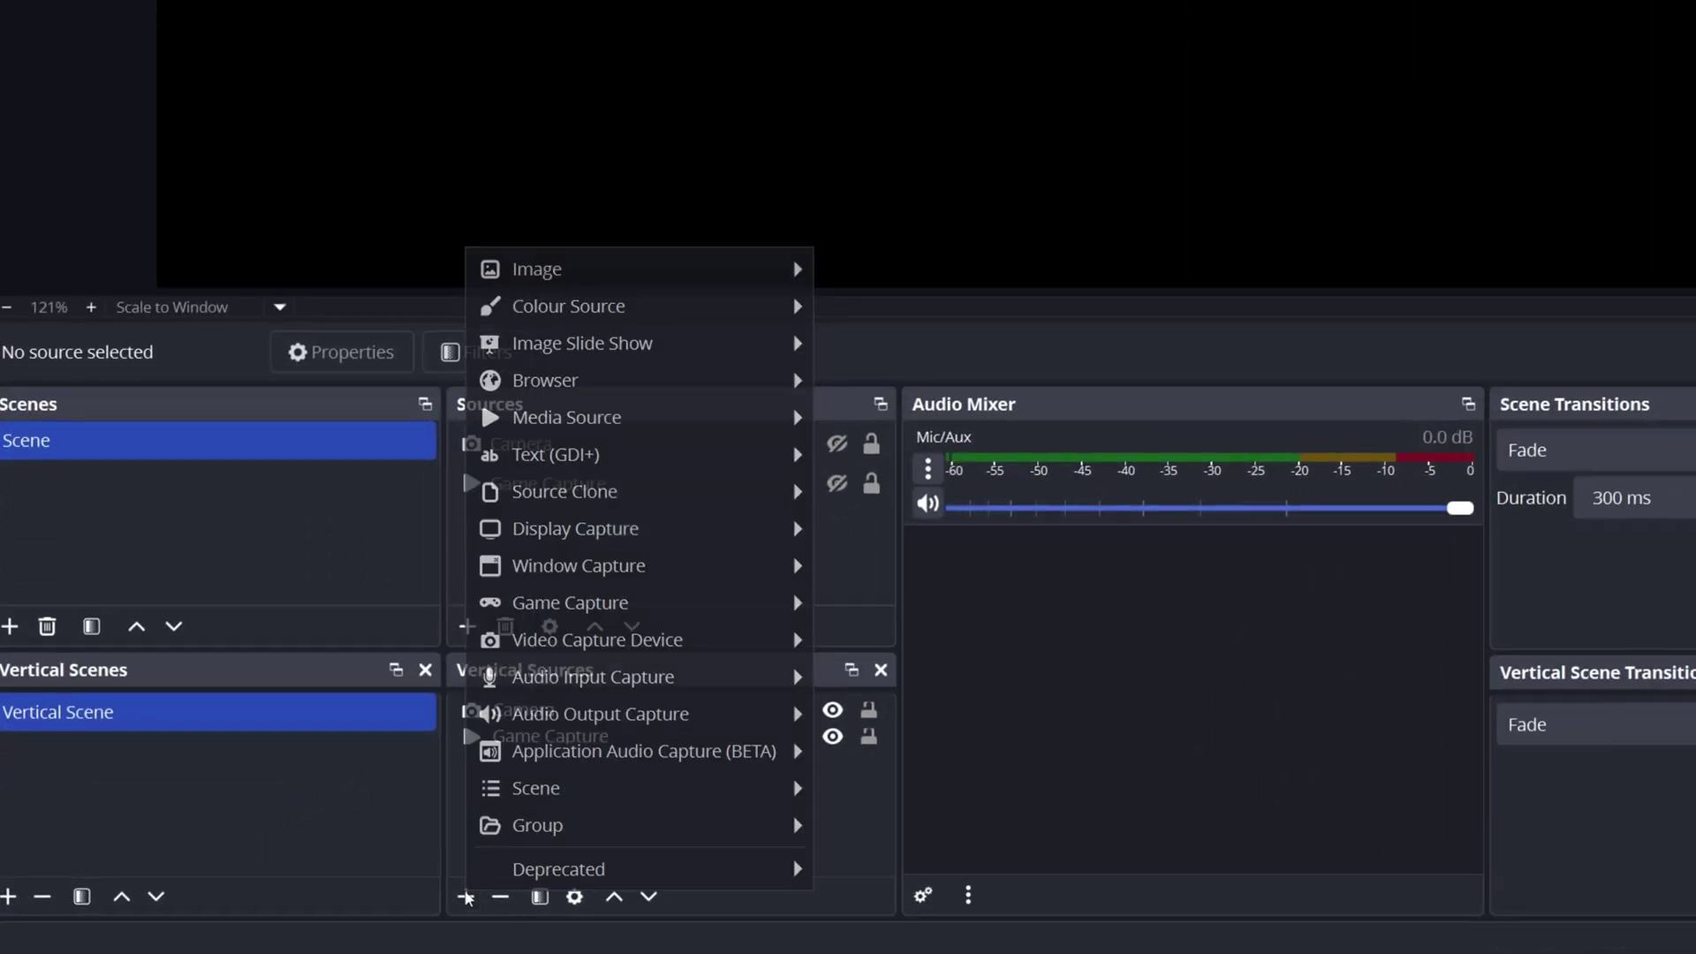
{"action": "left_click", "coordinate": [830, 268]}
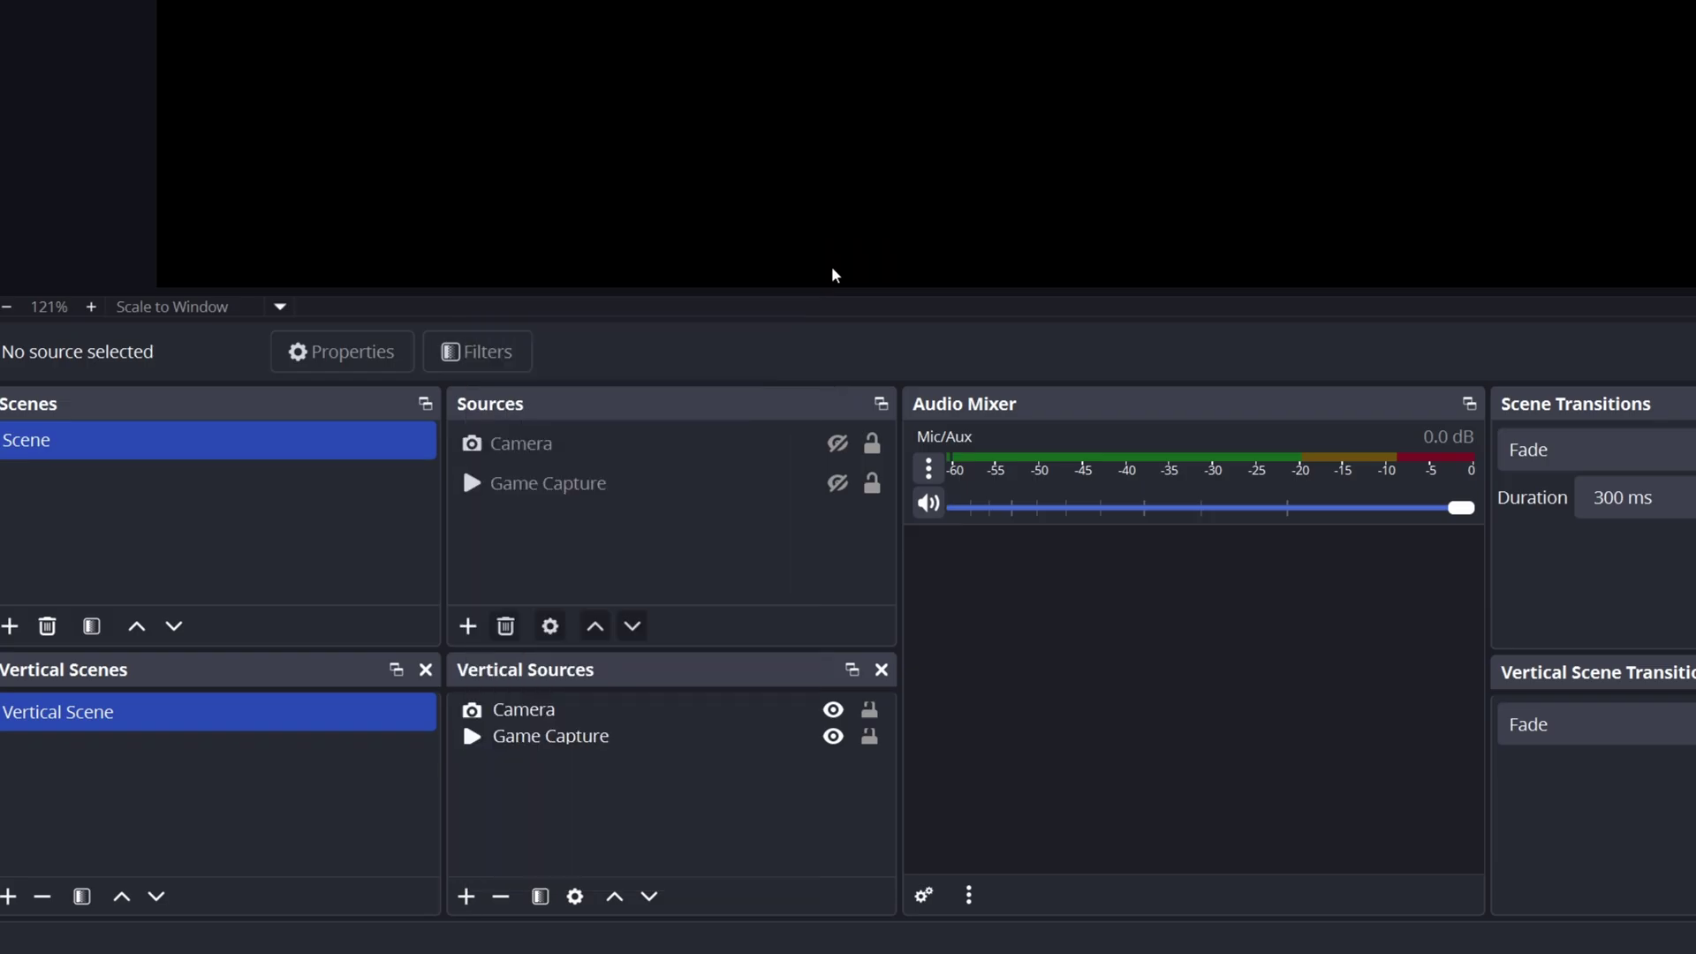
{"action": "key", "text": "Return"}
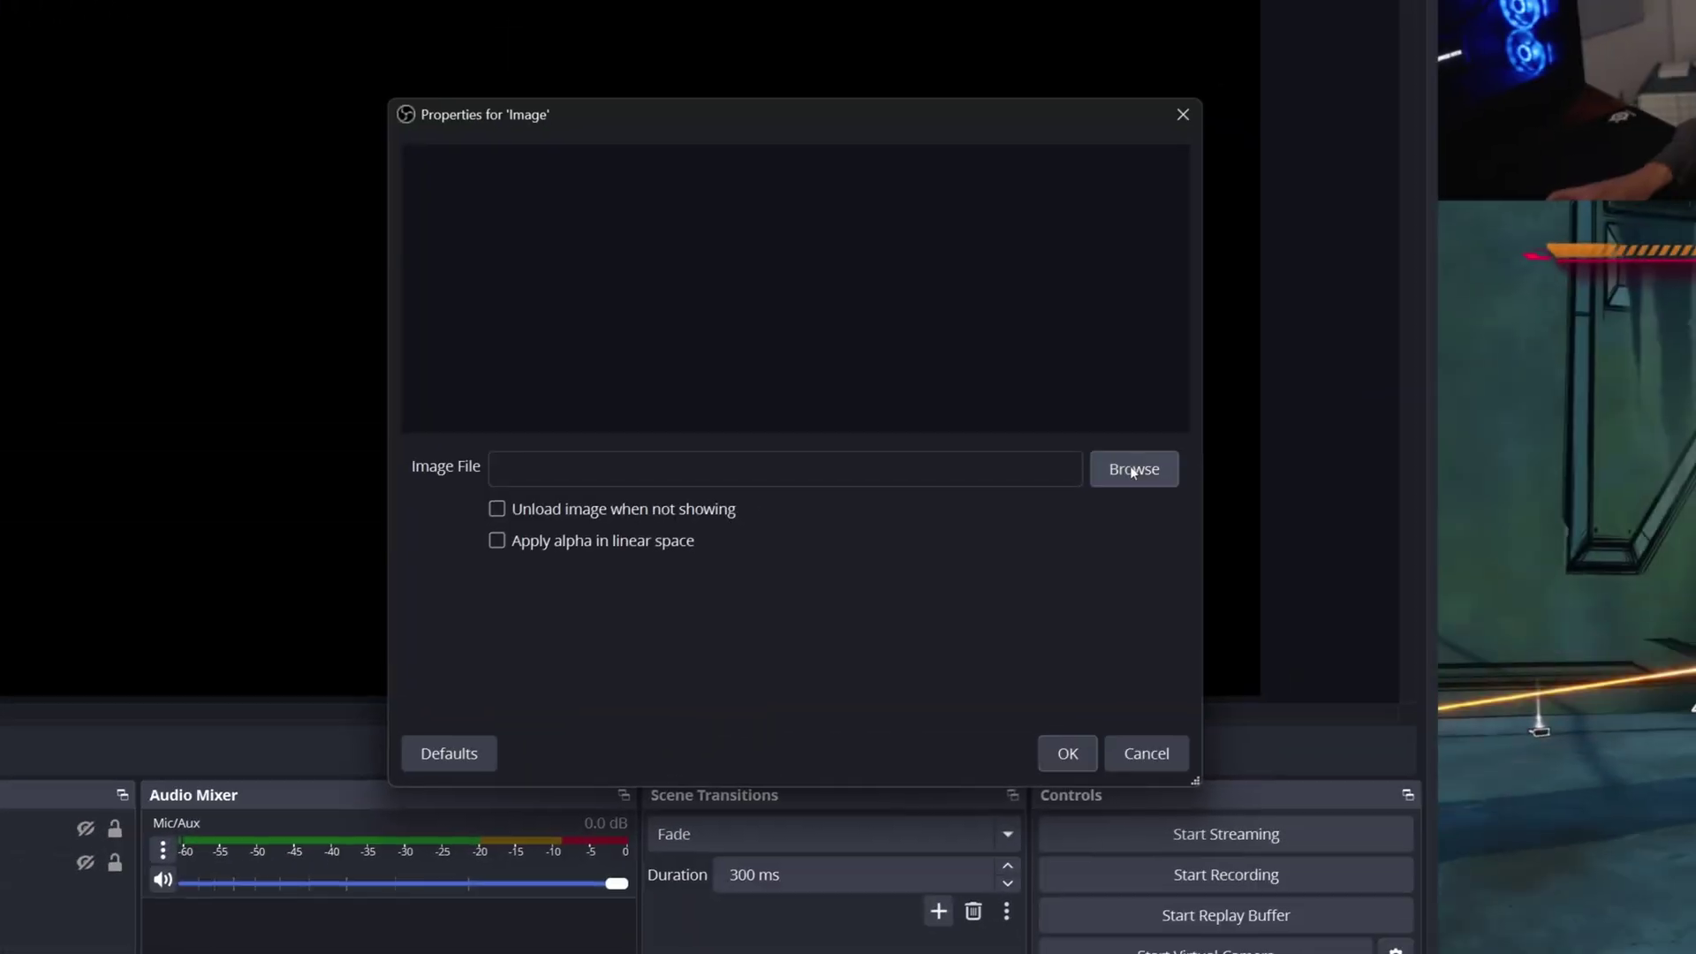
{"action": "left_click", "coordinate": [1603, 243]}
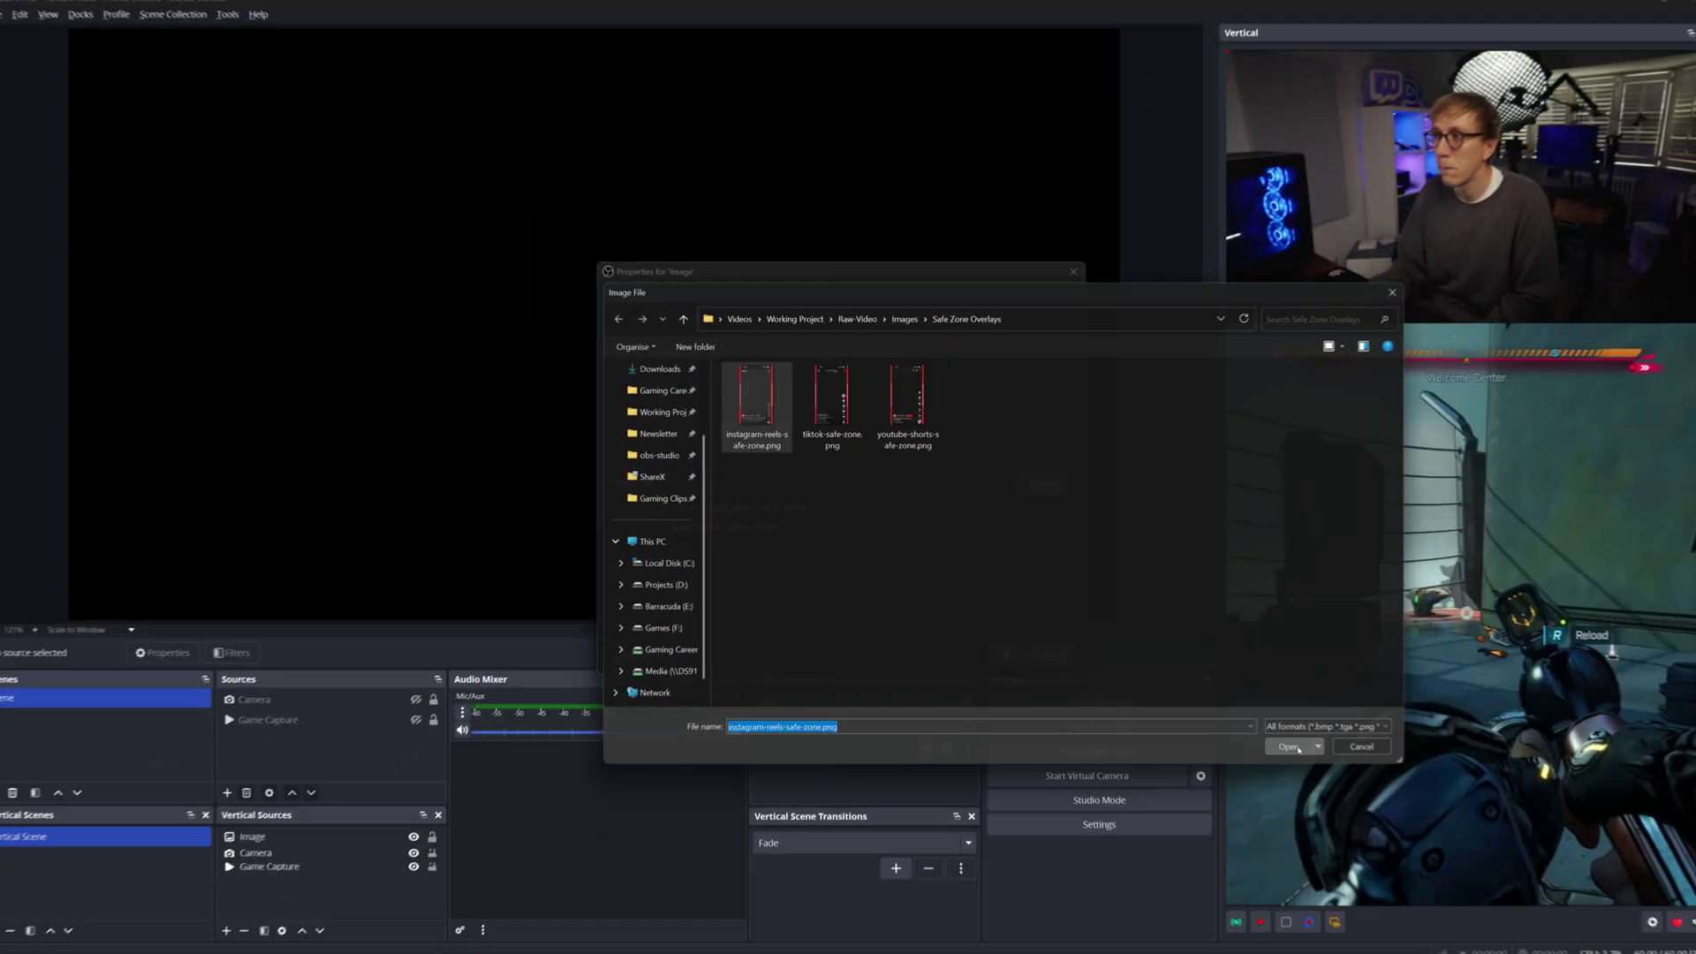
{"action": "key", "text": "Return"}
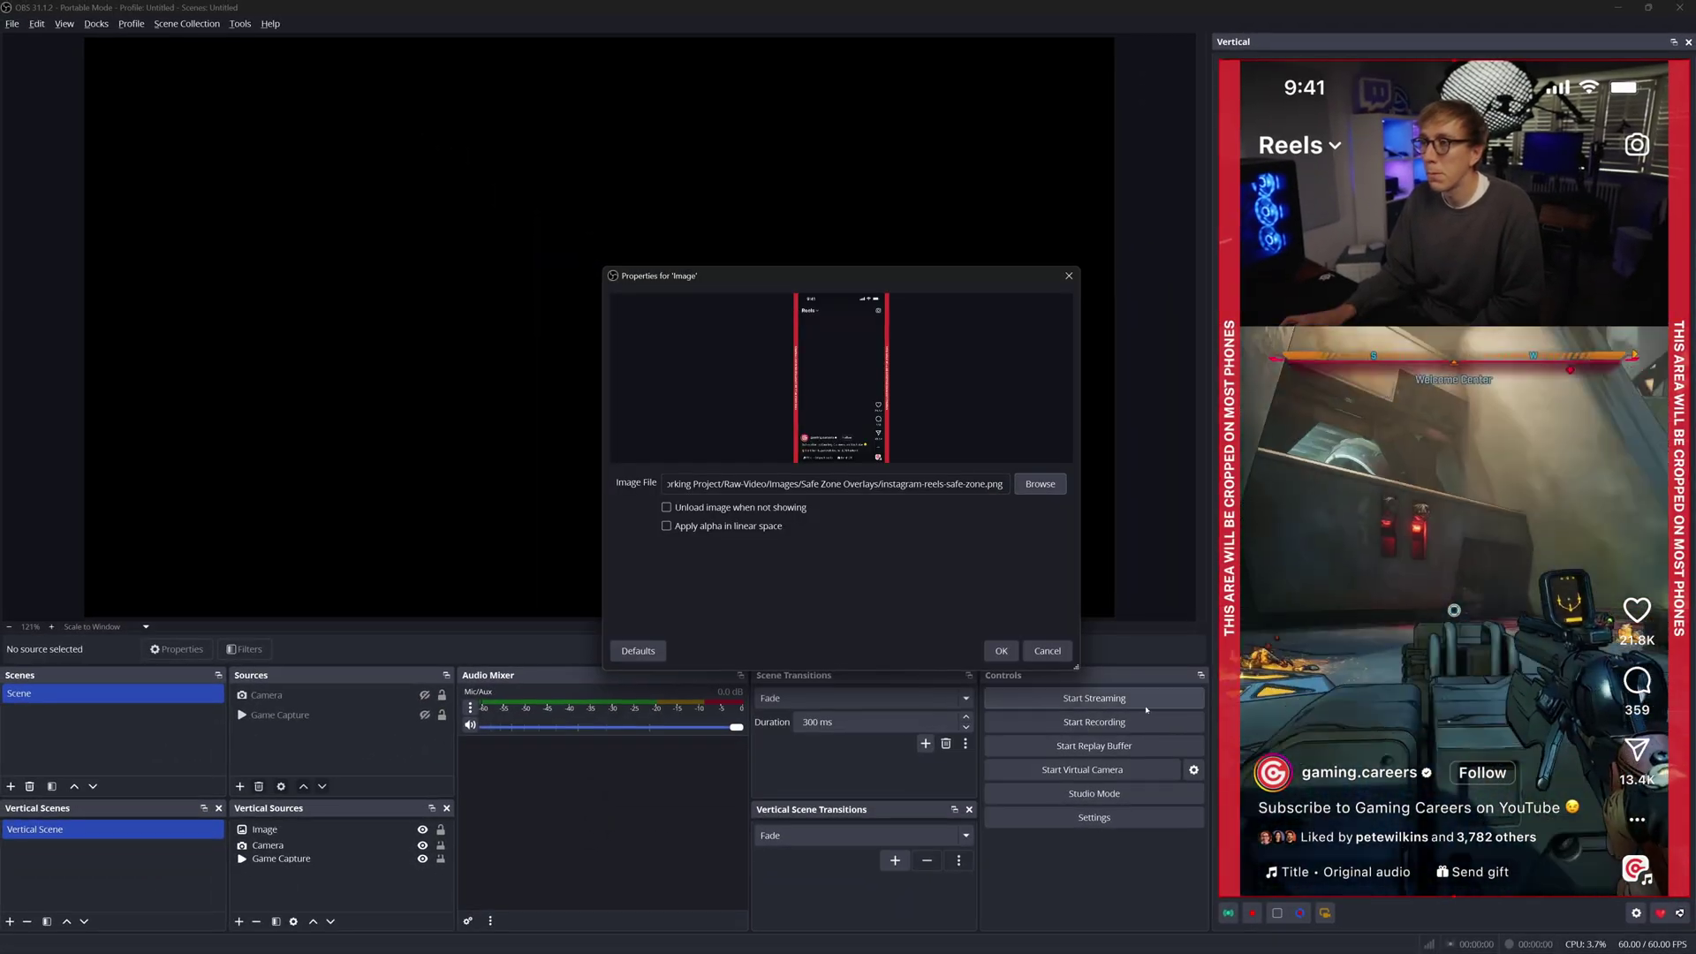
{"action": "left_click", "coordinate": [1001, 650]}
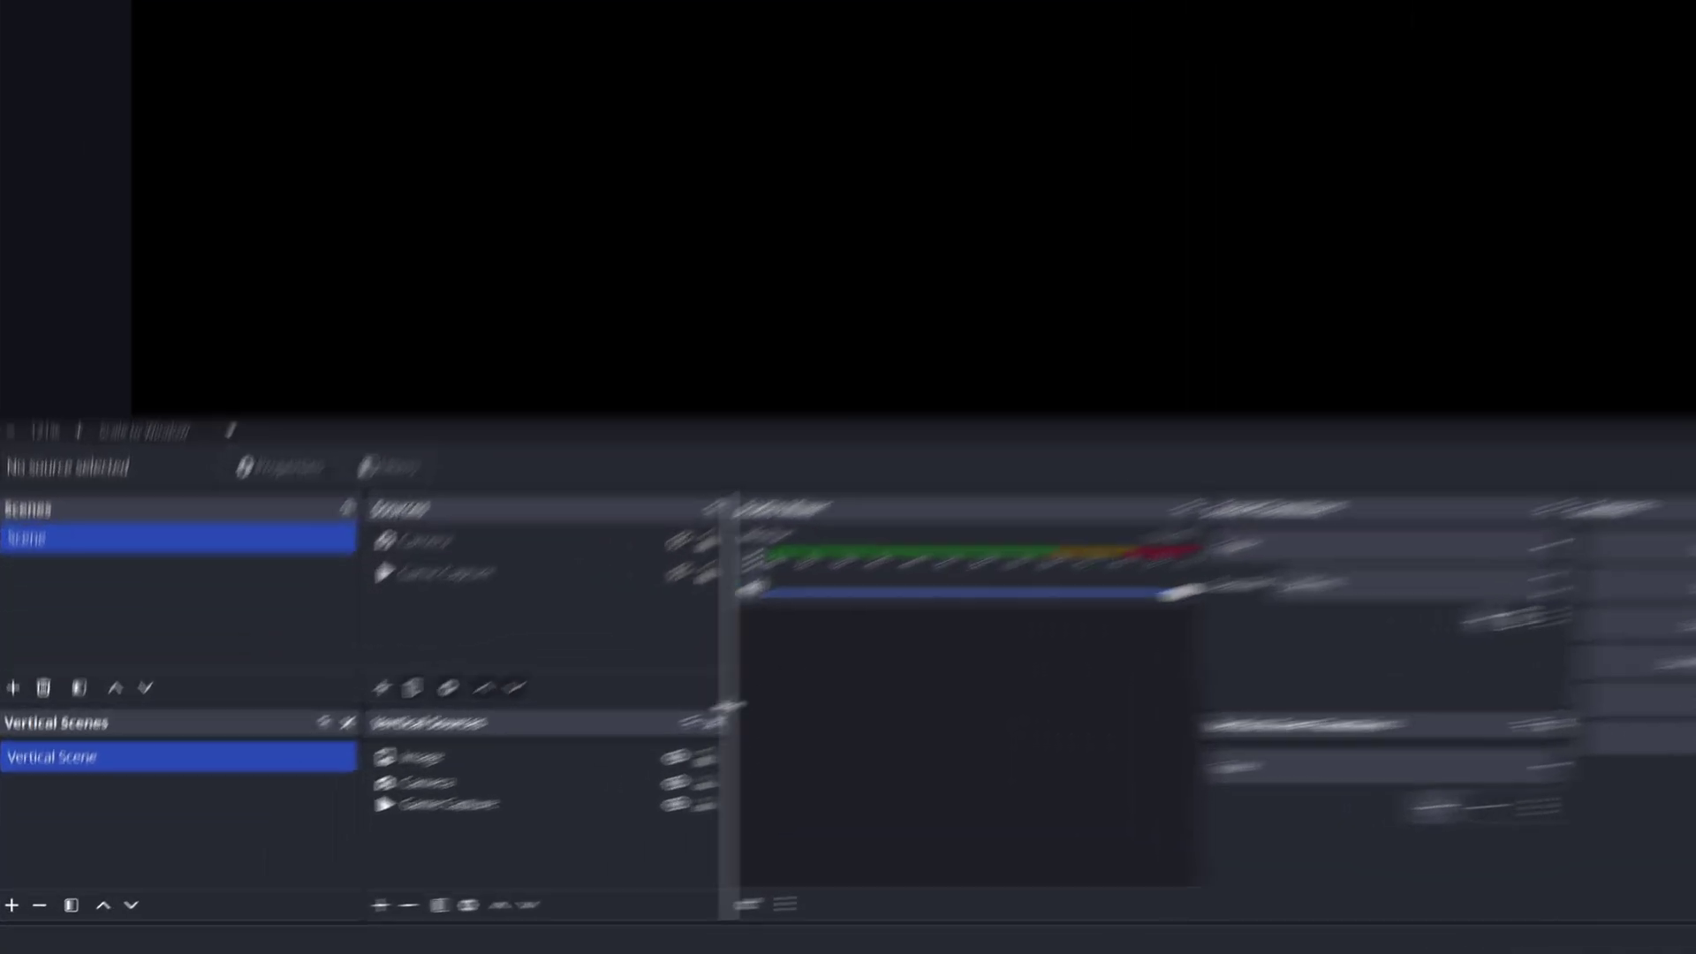
Select the Instagram overlay, briefly show it on the vertical canvas, then hide it again
{"action": "left_click", "coordinate": [441, 830]}
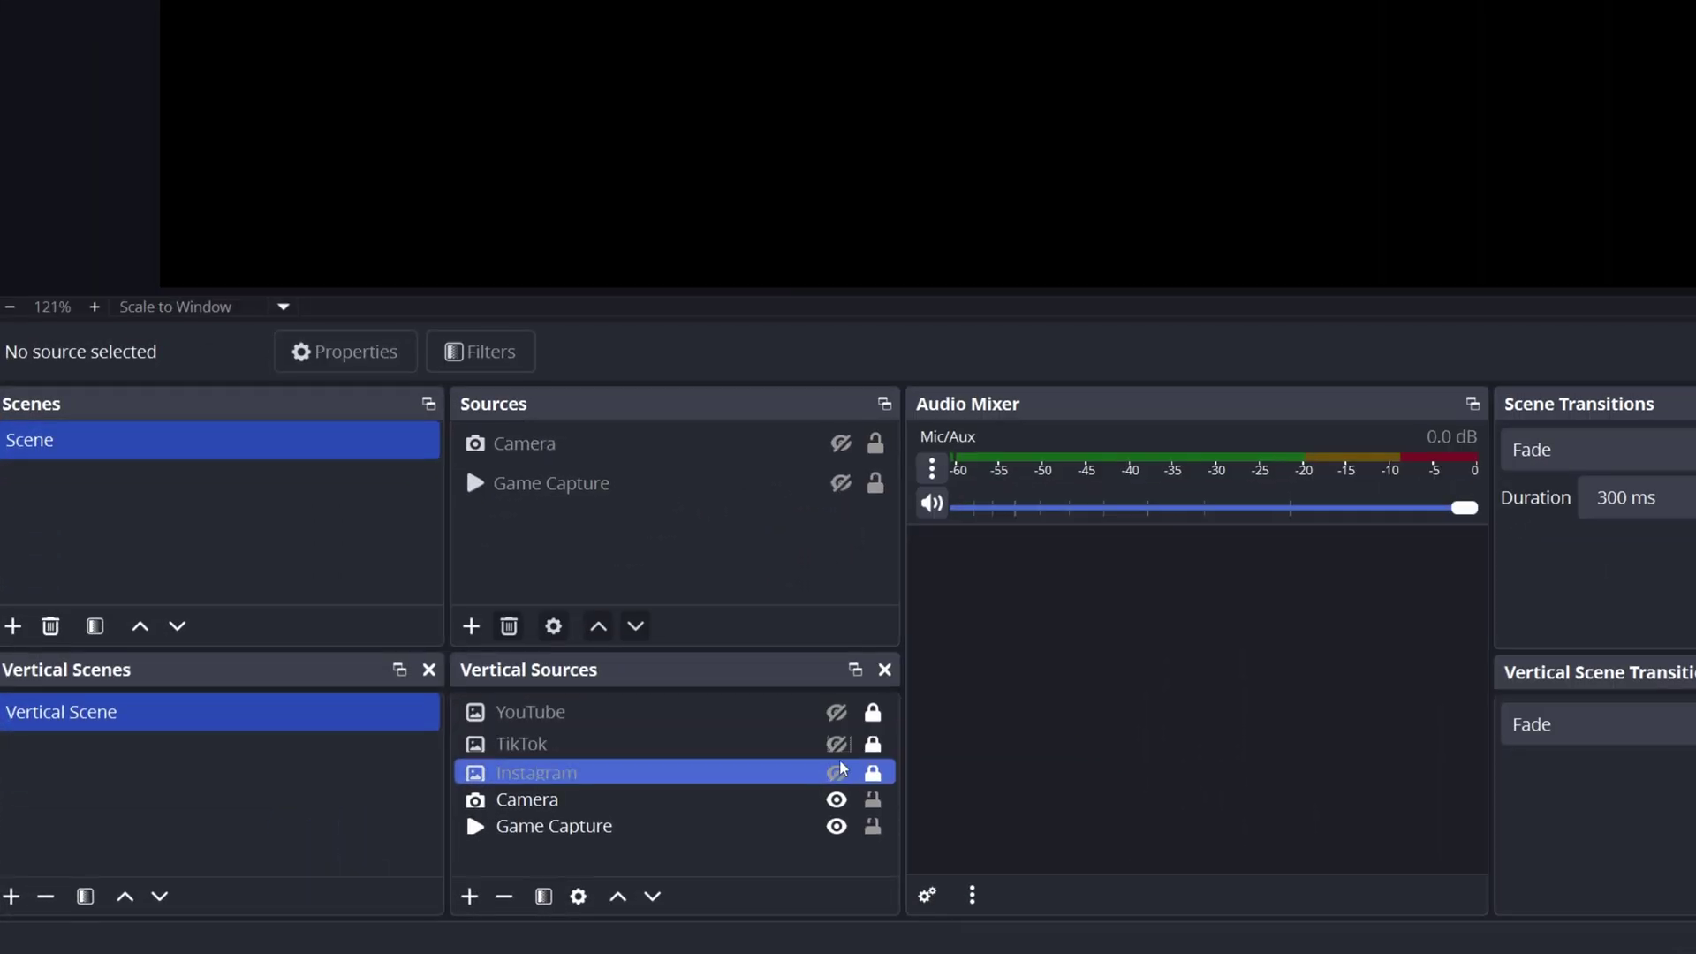
{"action": "left_click", "coordinate": [836, 774]}
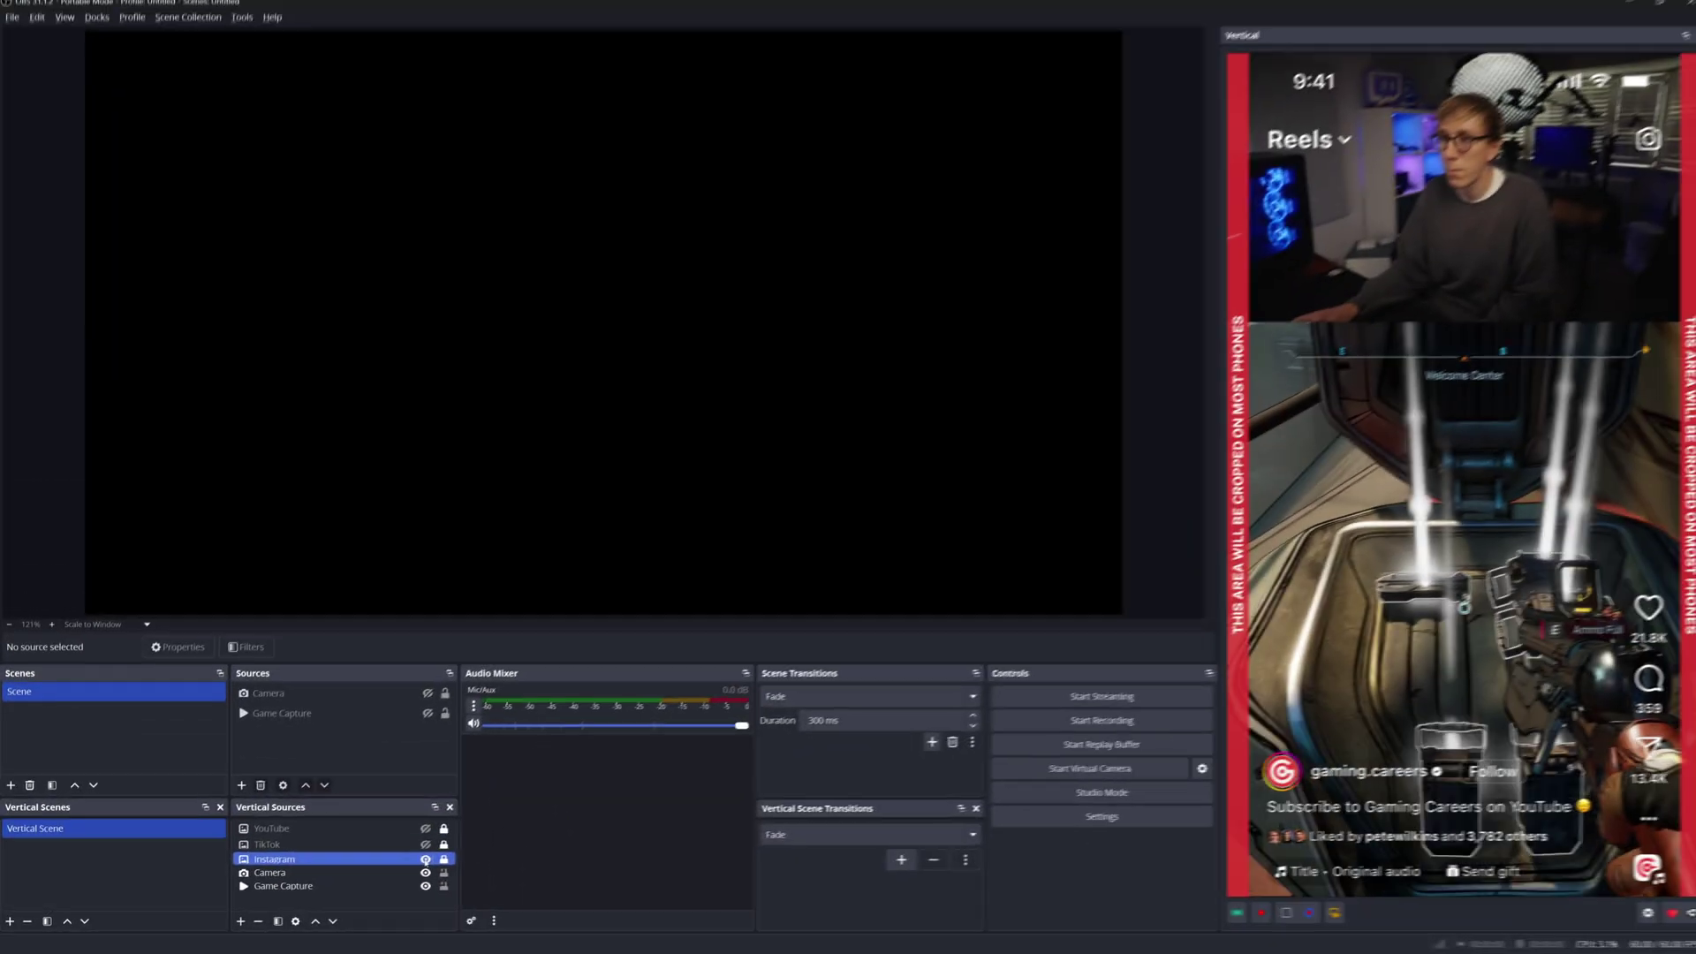
{"action": "left_click", "coordinate": [422, 859]}
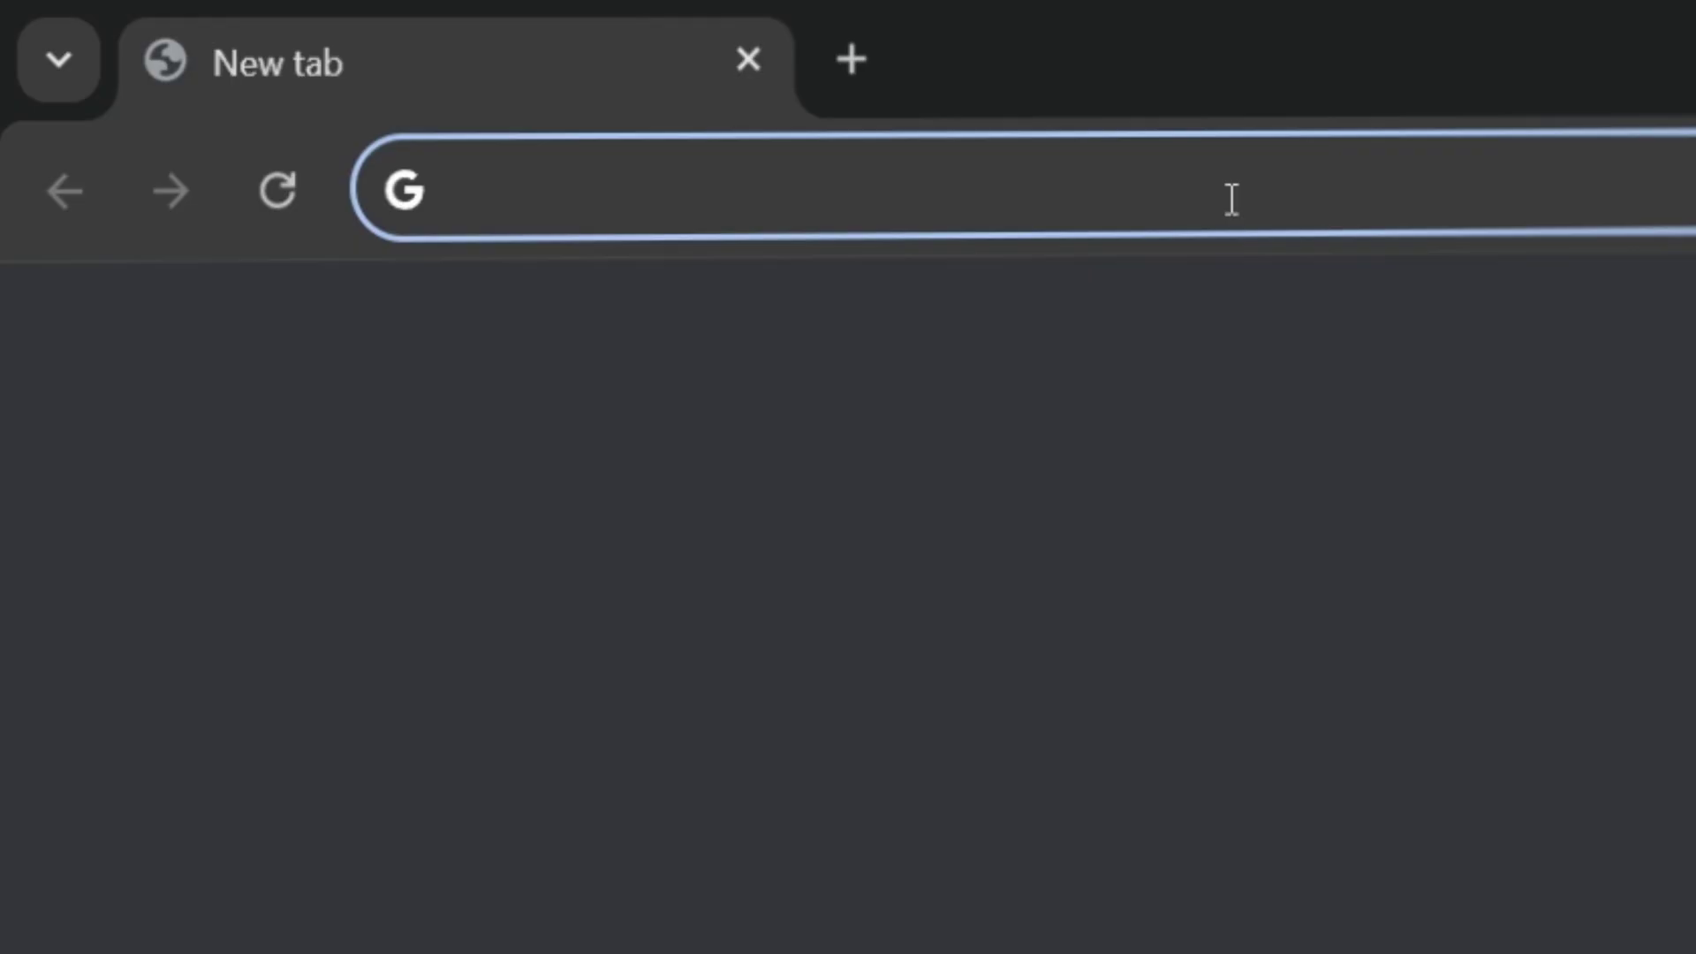
Load the Photopea website and open the Borderlands 4 HUD screenshot
{"action": "type", "text": "photopea.co"}
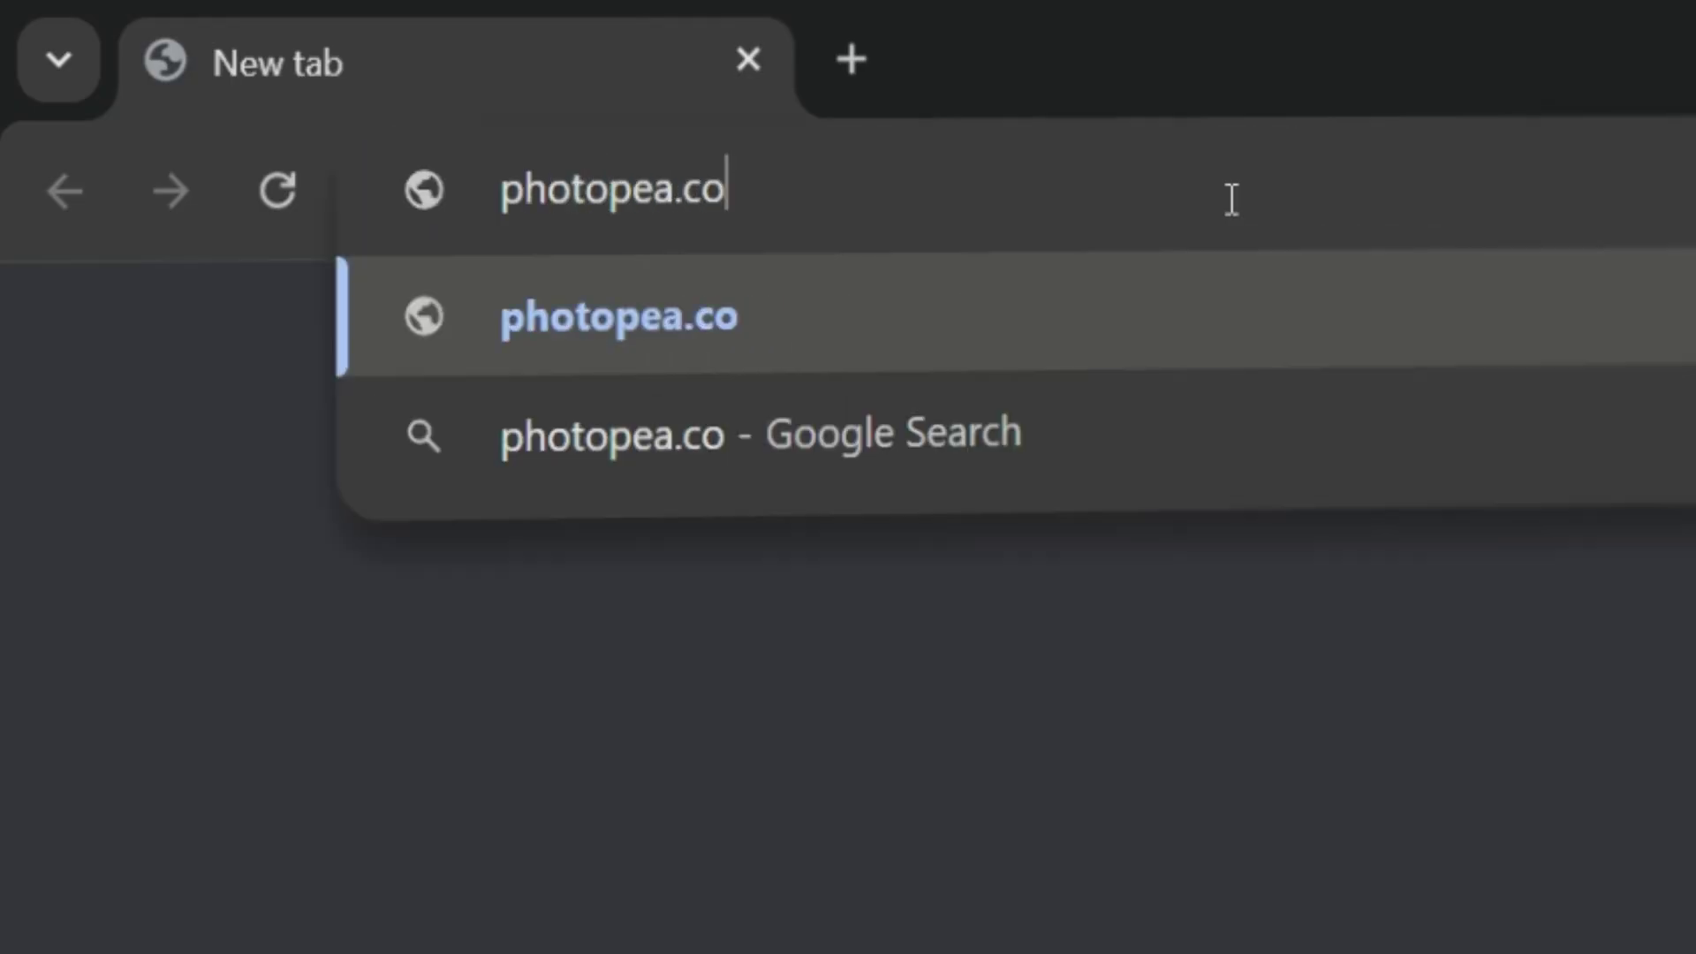
{"action": "key", "text": "Return"}
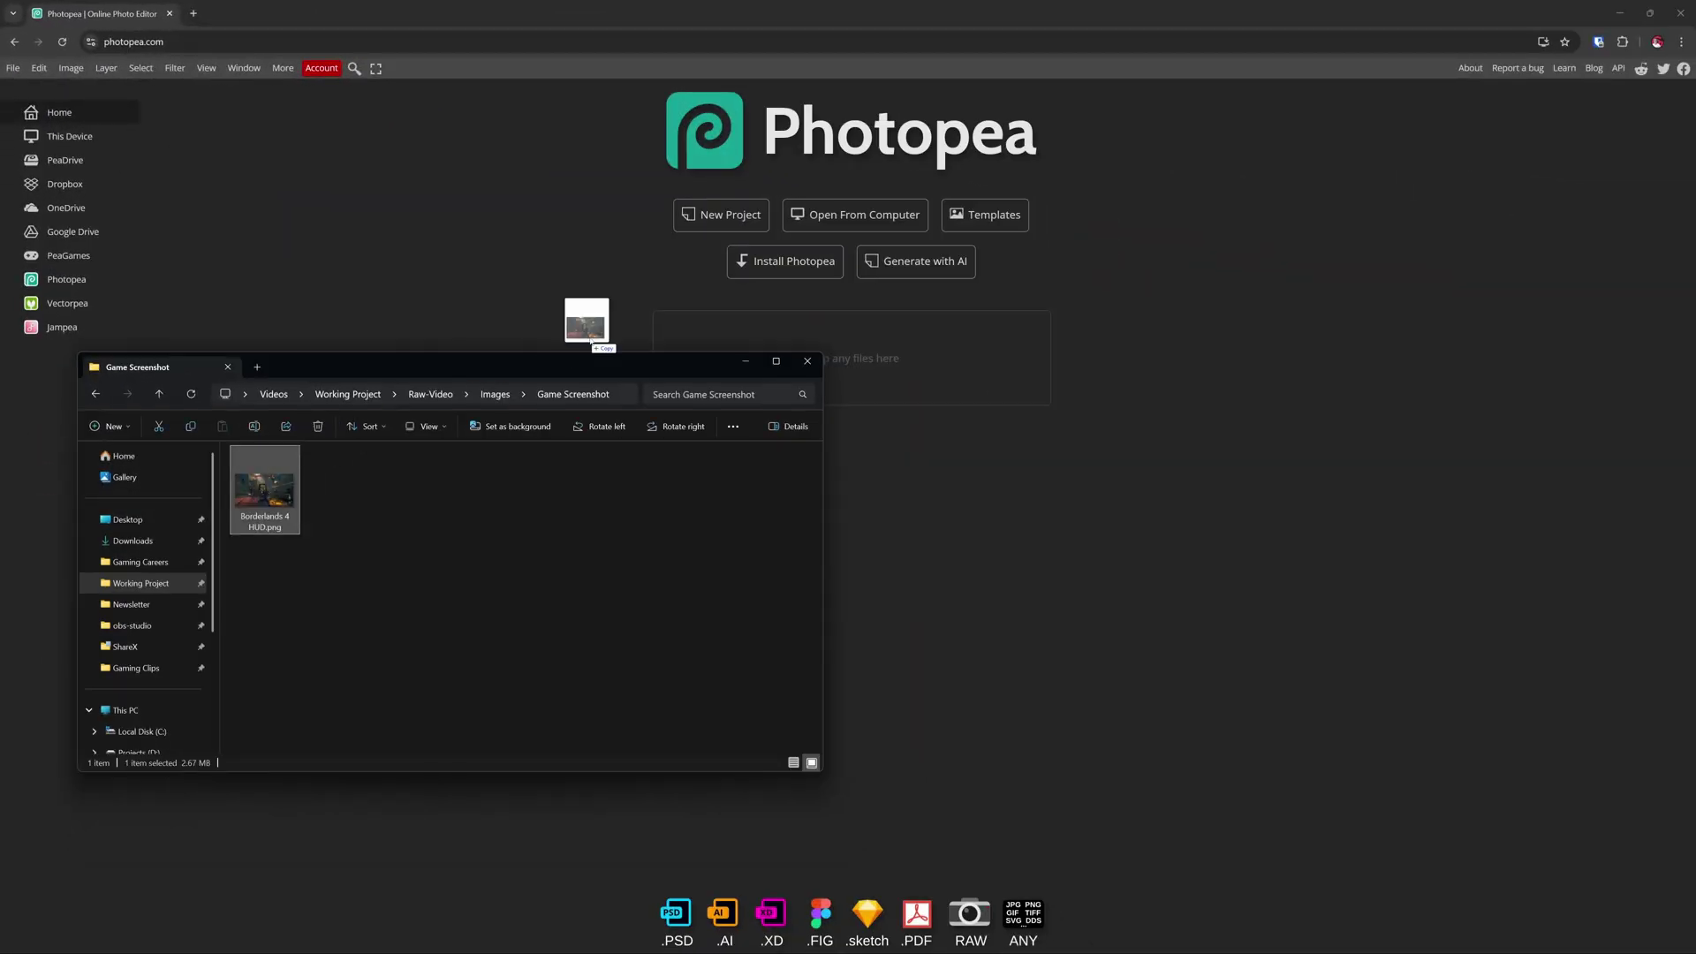
{"action": "left_click_drag", "start_coordinate": [591, 339], "coordinate": [685, 329]}
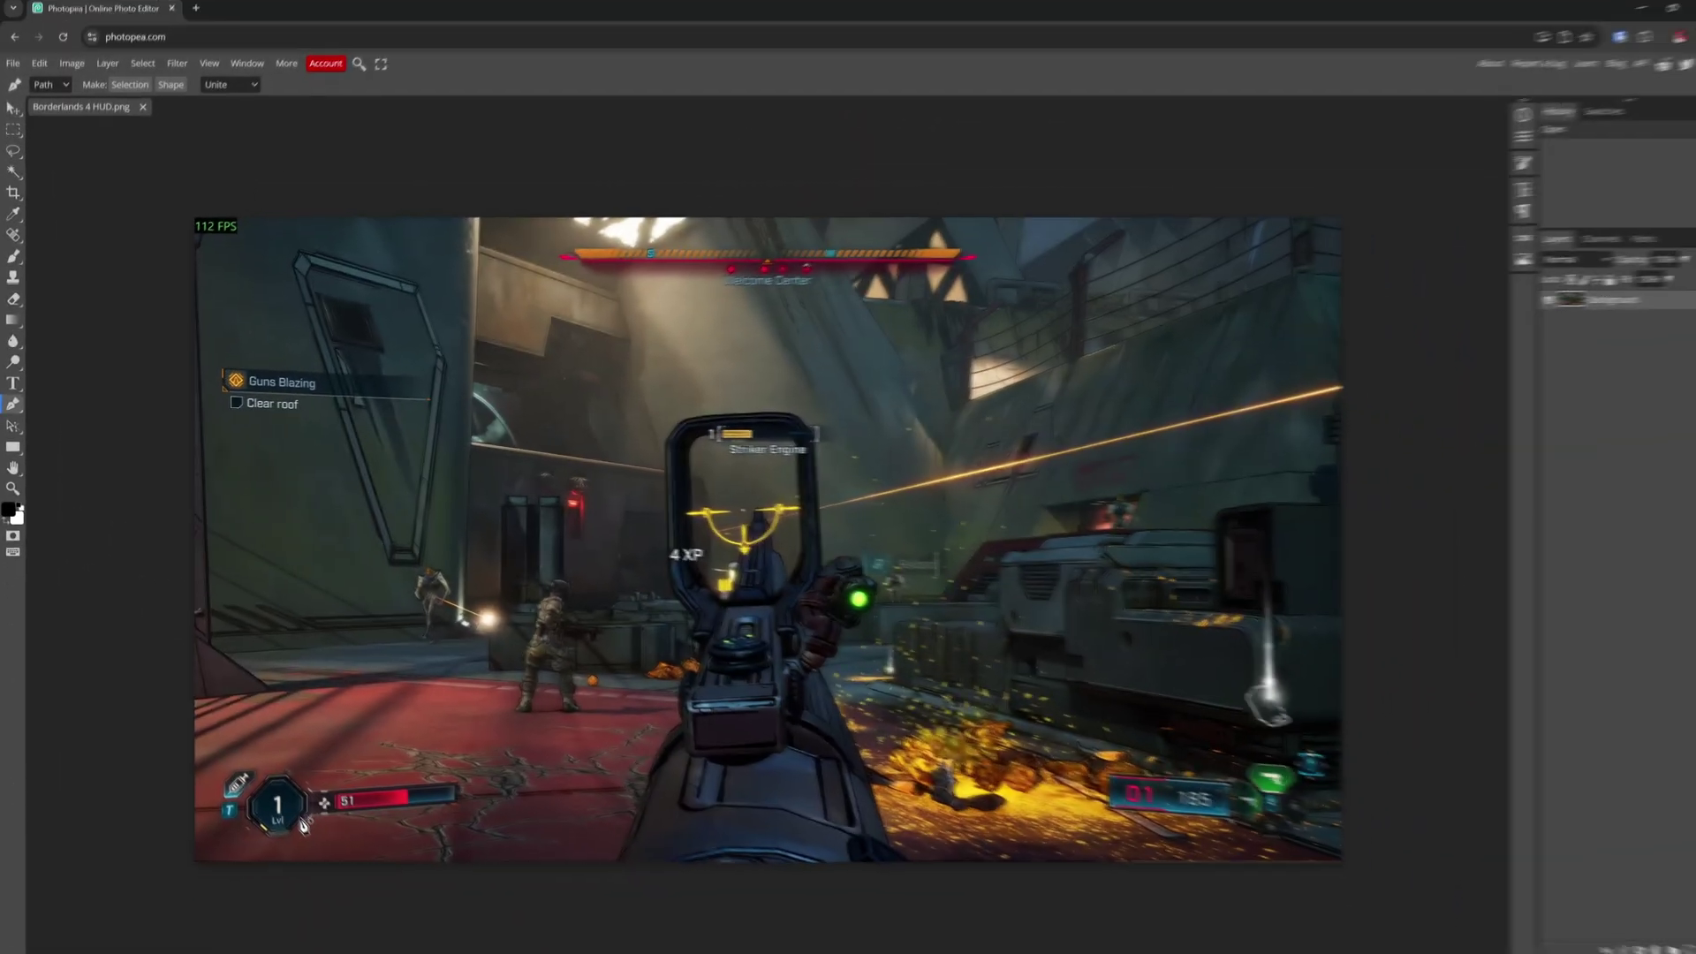
{"action": "scroll", "coordinate": [302, 830], "scroll_direction": "up", "scroll_amount": 4}
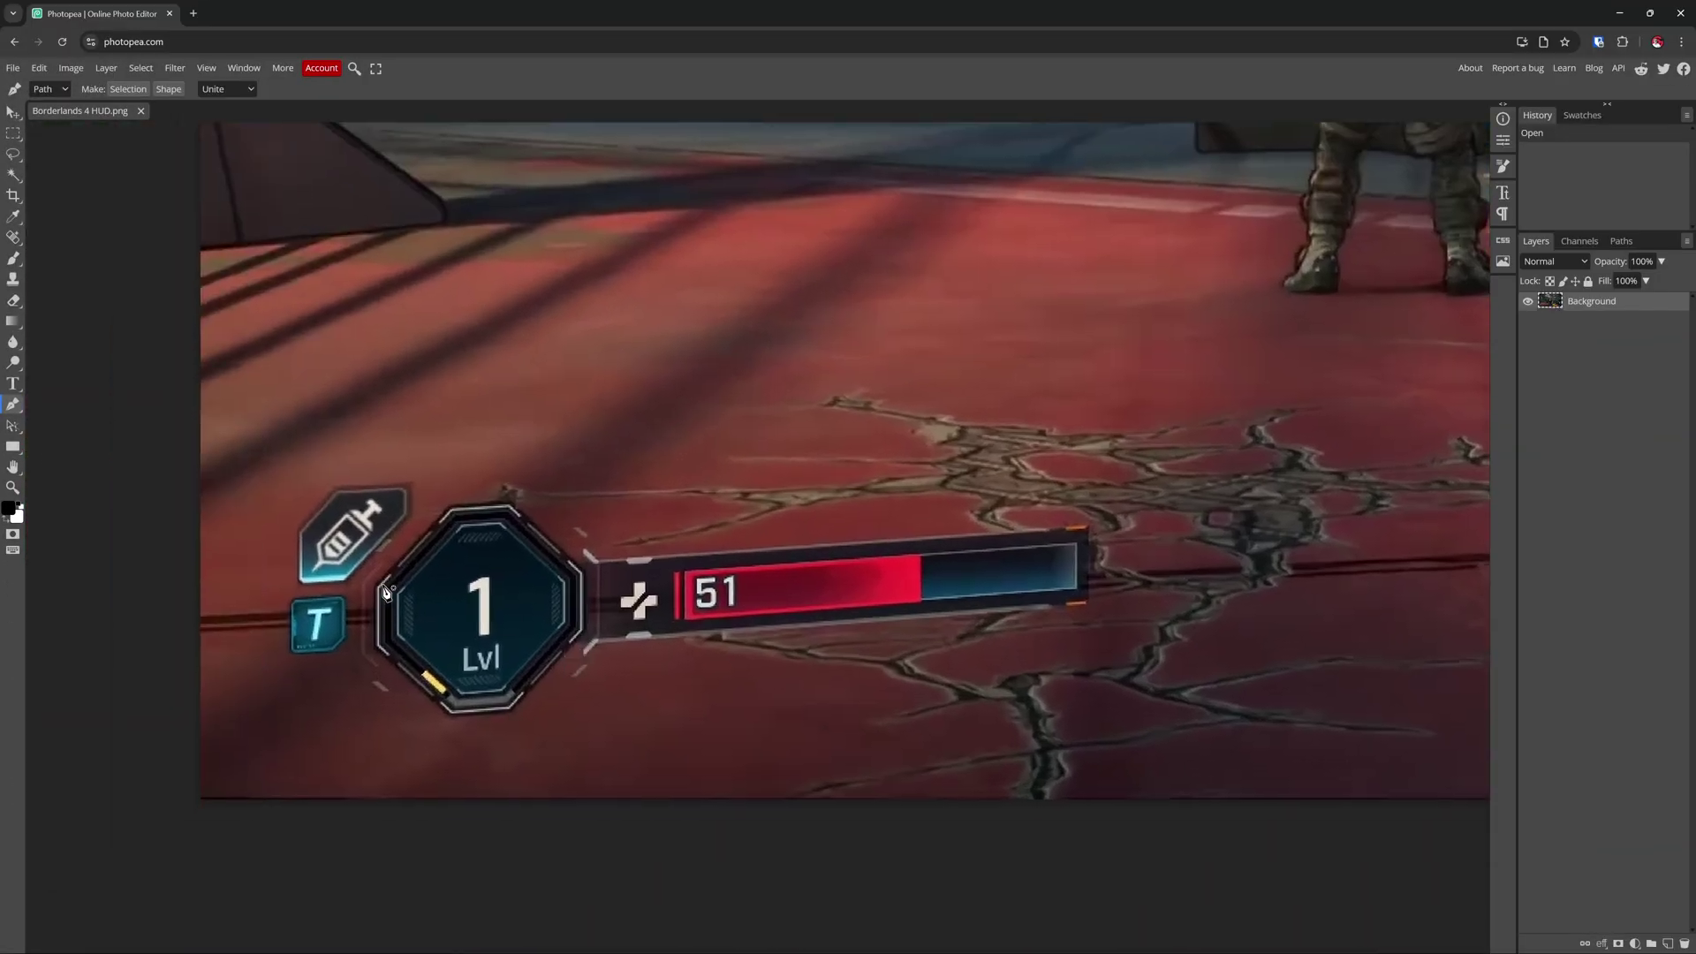
Trace an outline around the level badge and turn it into a white shape
{"action": "left_click", "coordinate": [378, 586]}
{"action": "left_click", "coordinate": [451, 506]}
{"action": "left_click", "coordinate": [514, 502]}
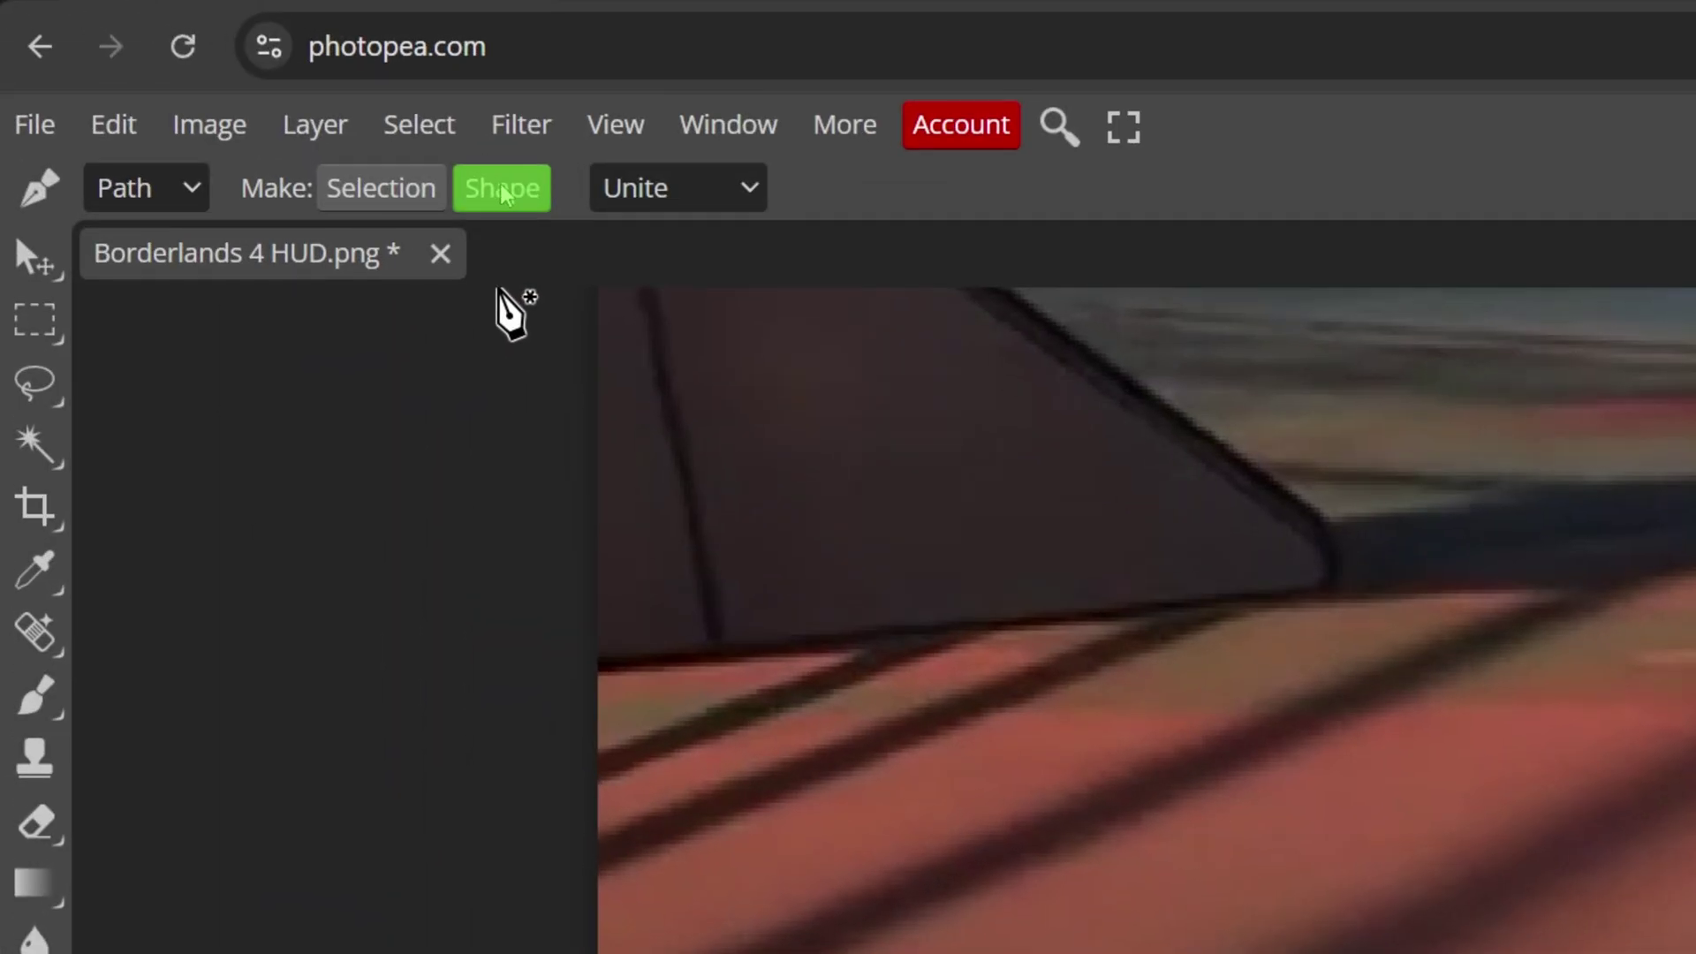
{"action": "left_click", "coordinate": [502, 193]}
{"action": "left_click_drag", "start_coordinate": [371, 574], "coordinate": [243, 433]}
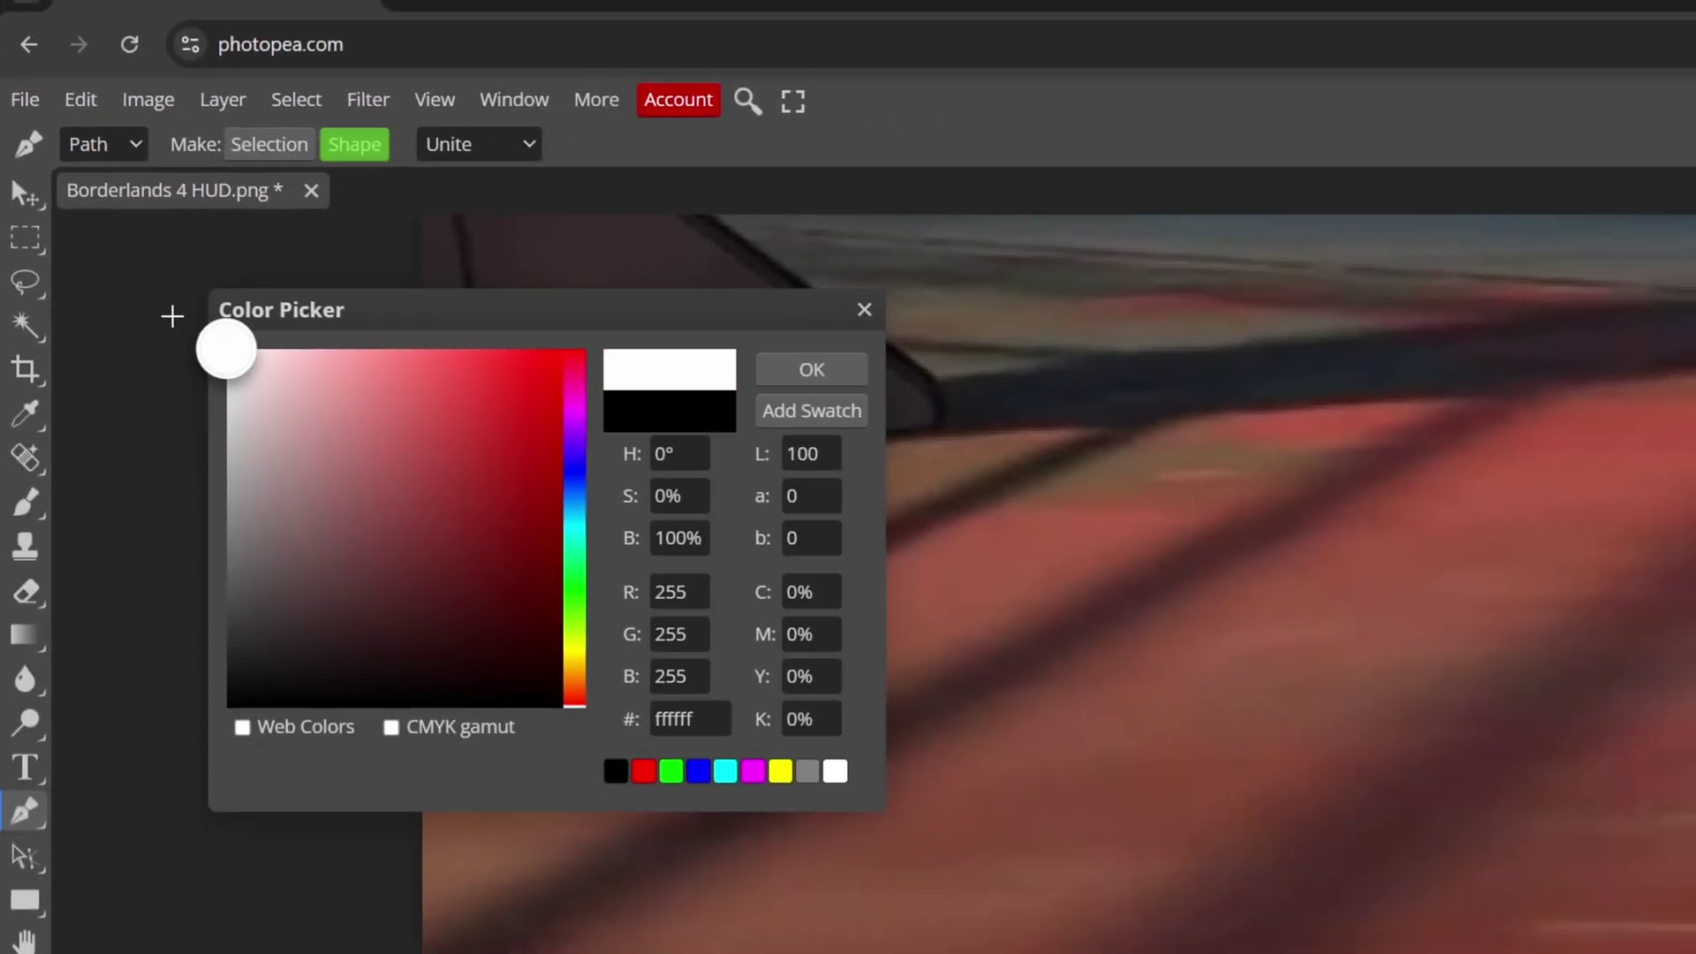
{"action": "left_click_drag", "start_coordinate": [172, 316], "coordinate": [173, 316]}
{"action": "left_click", "coordinate": [813, 371]}
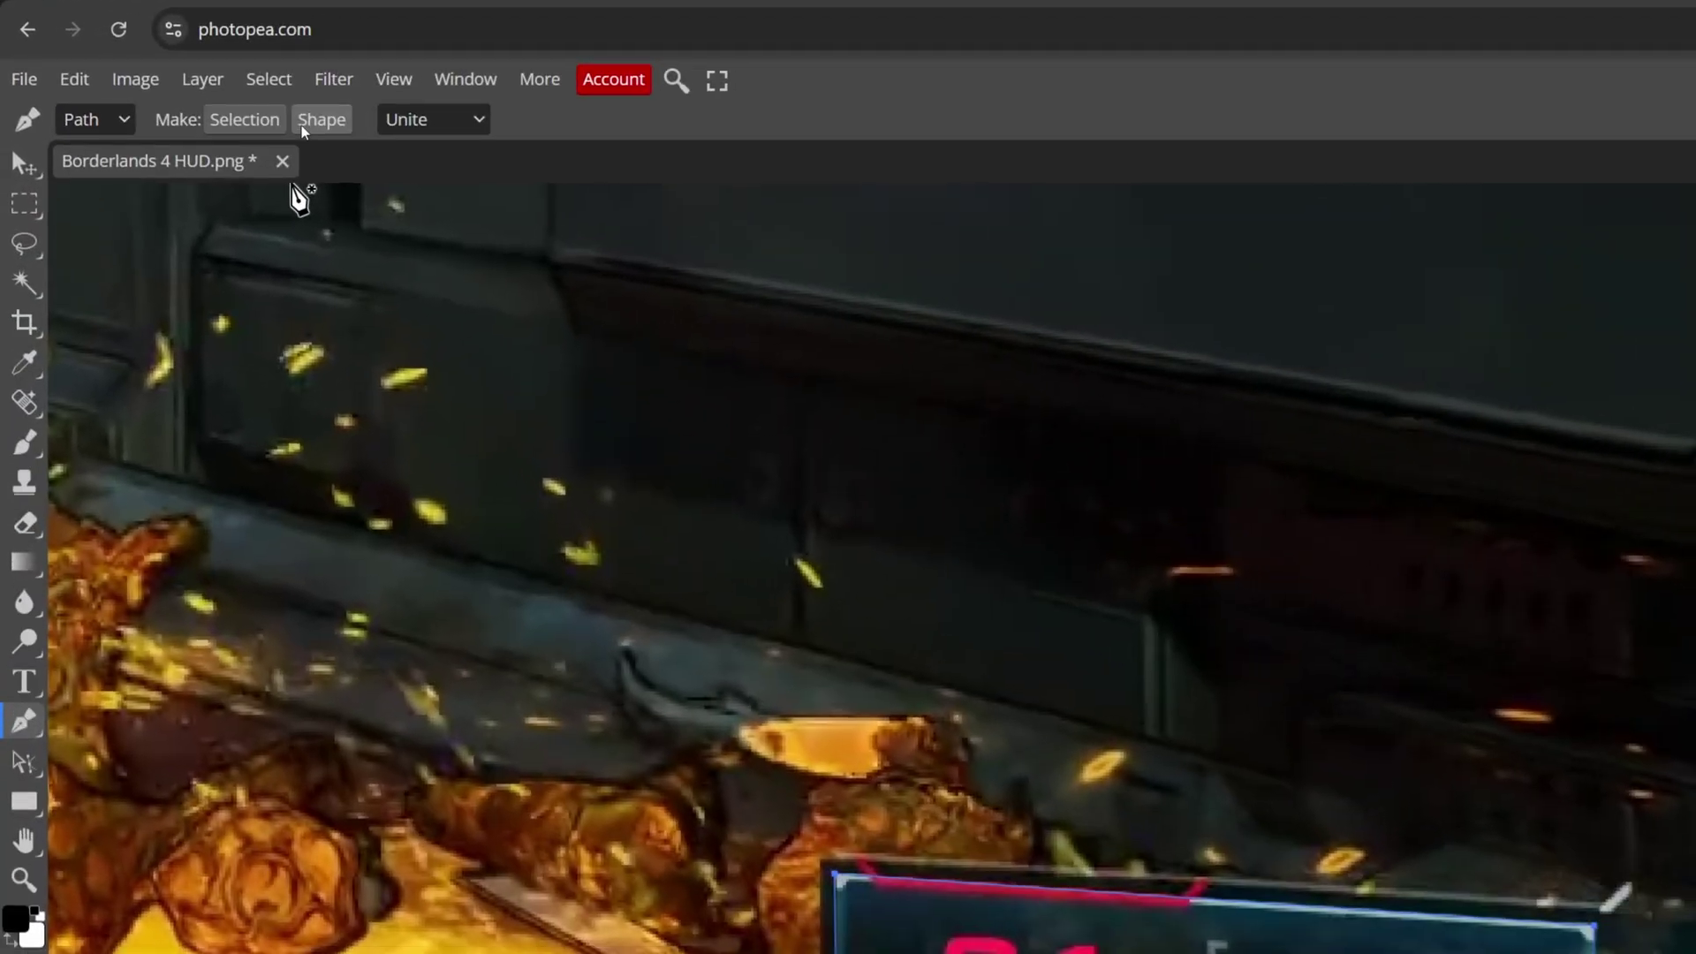
Make another traced path into a shape with a pure white (#ffffff) fill
{"action": "left_click", "coordinate": [137, 42]}
{"action": "left_click", "coordinate": [211, 309]}
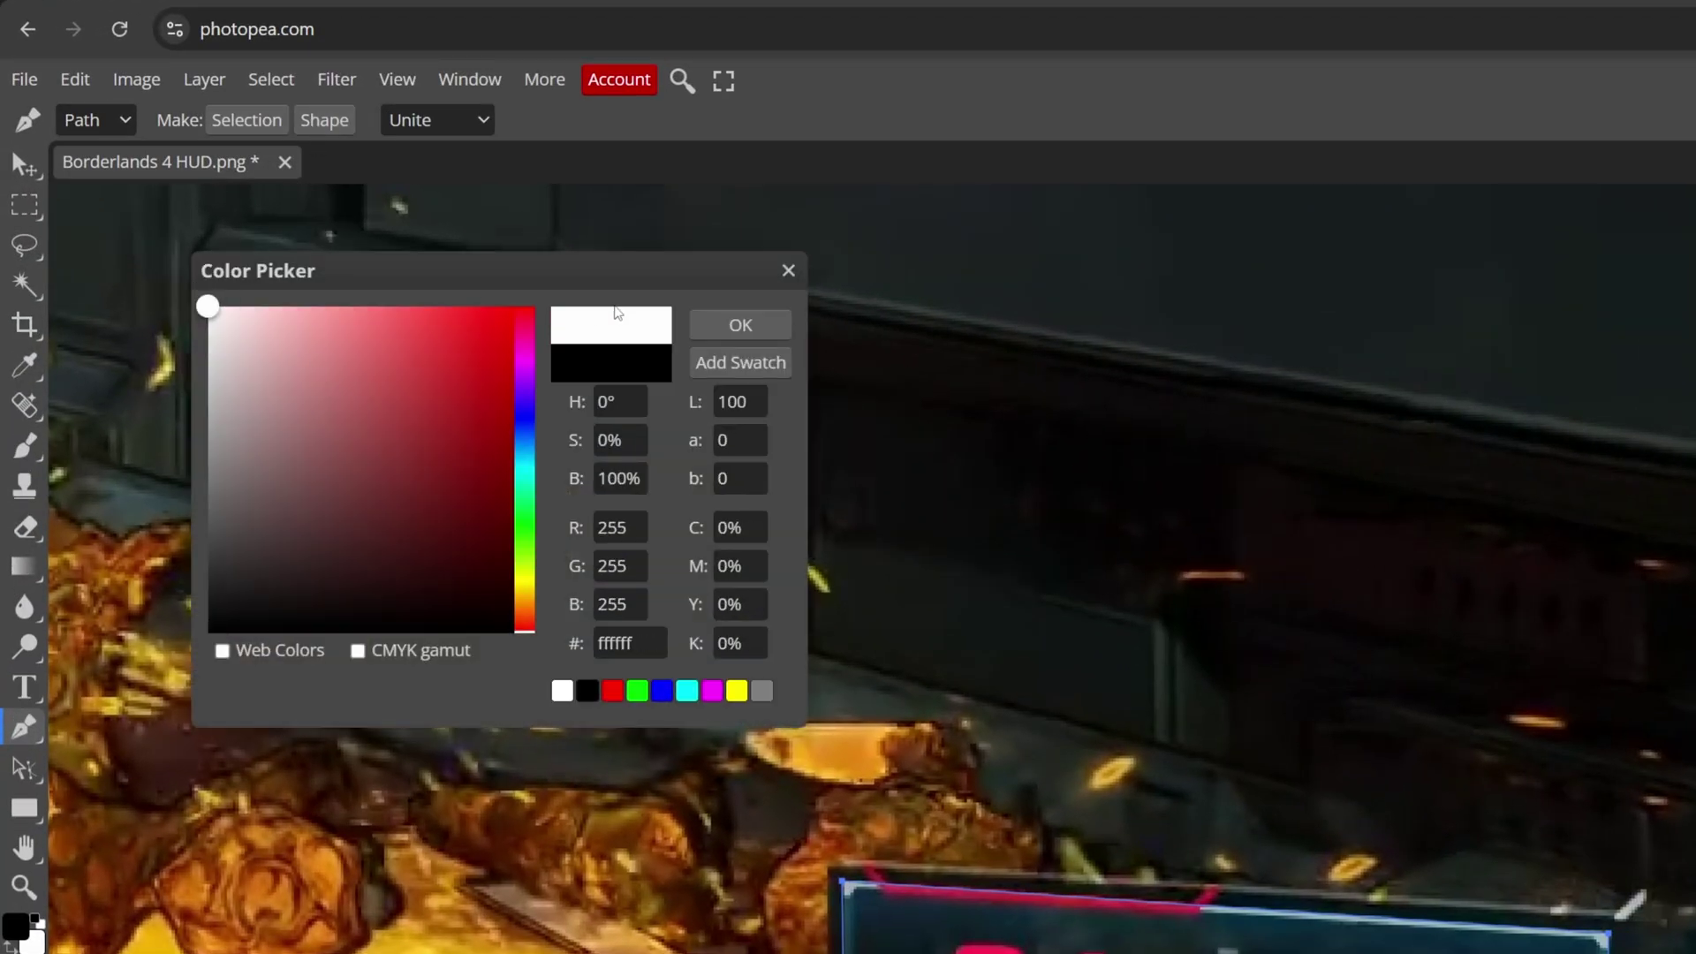
{"action": "left_click", "coordinate": [740, 325]}
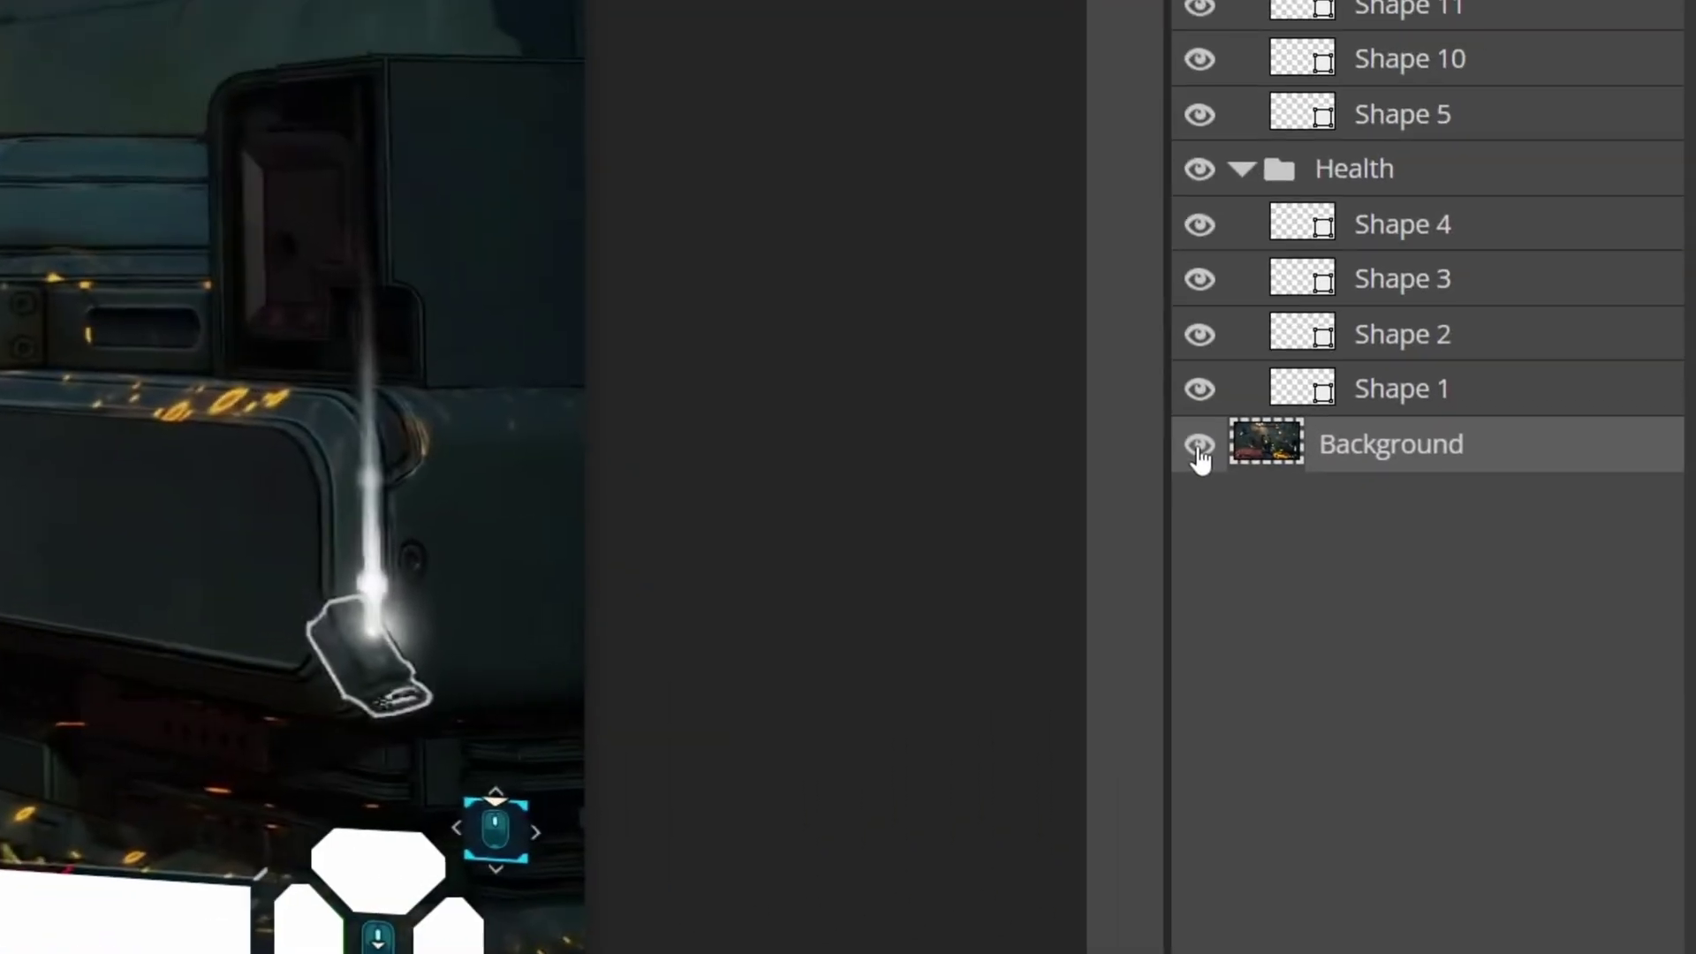
Hide the Background screenshot layer and export the white HUD shapes as a PNG
{"action": "left_click", "coordinate": [1248, 479]}
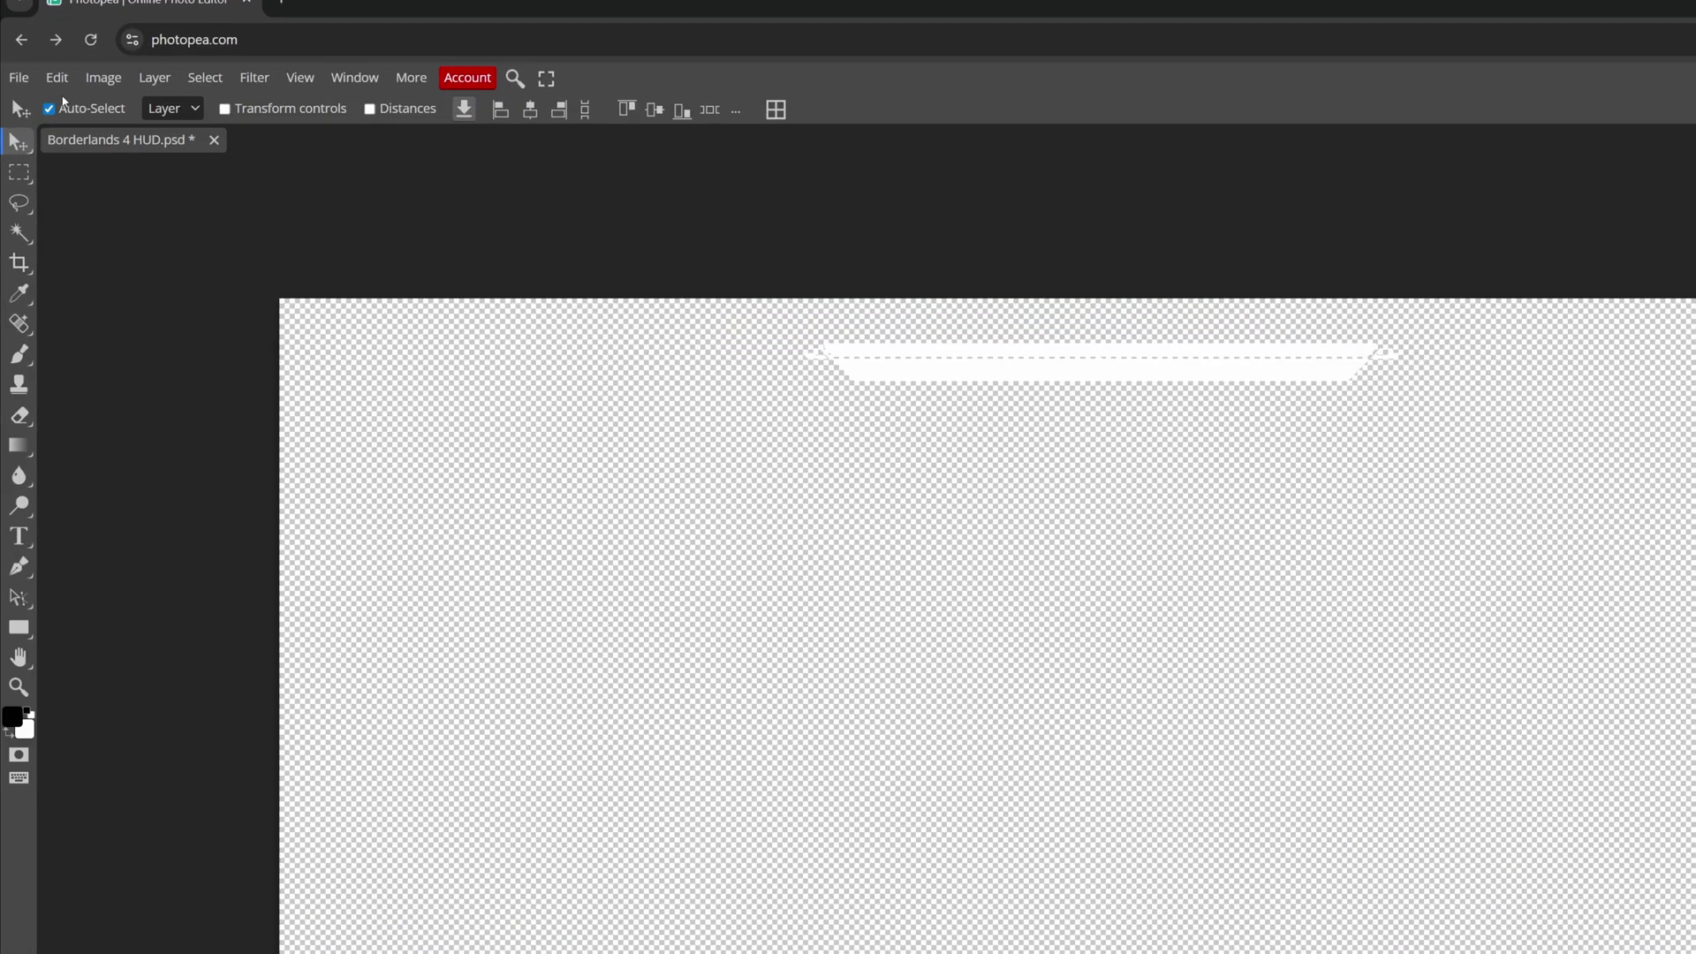
{"action": "left_click", "coordinate": [10, 69]}
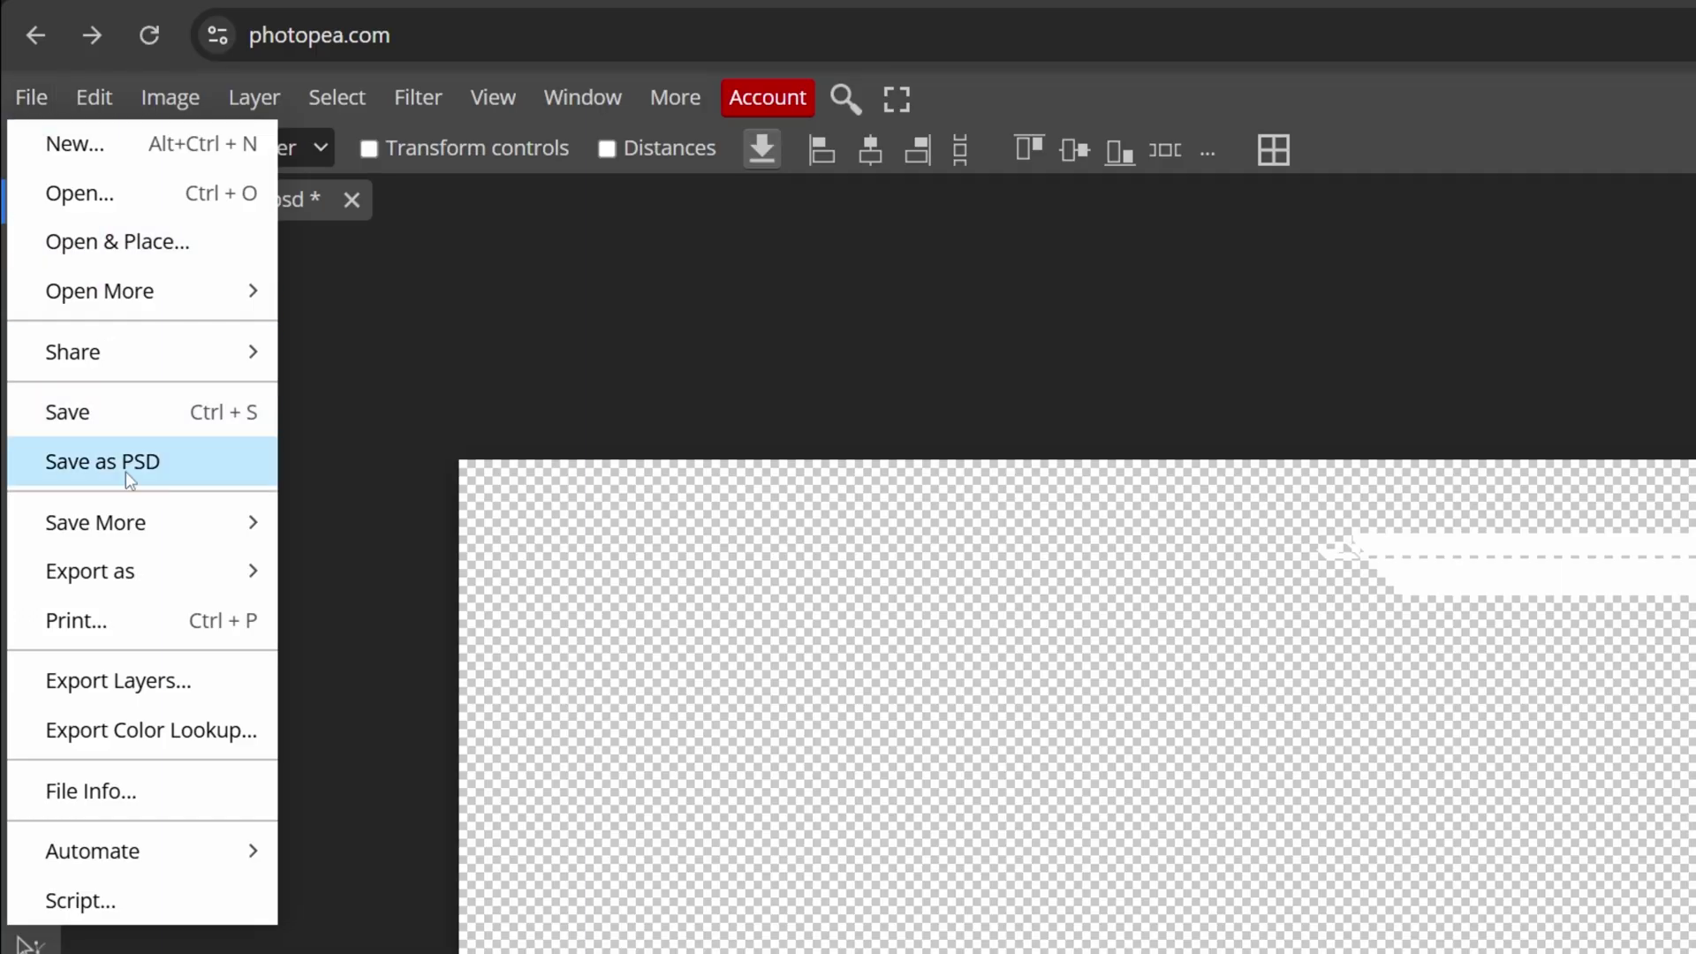
{"action": "left_click", "coordinate": [374, 570]}
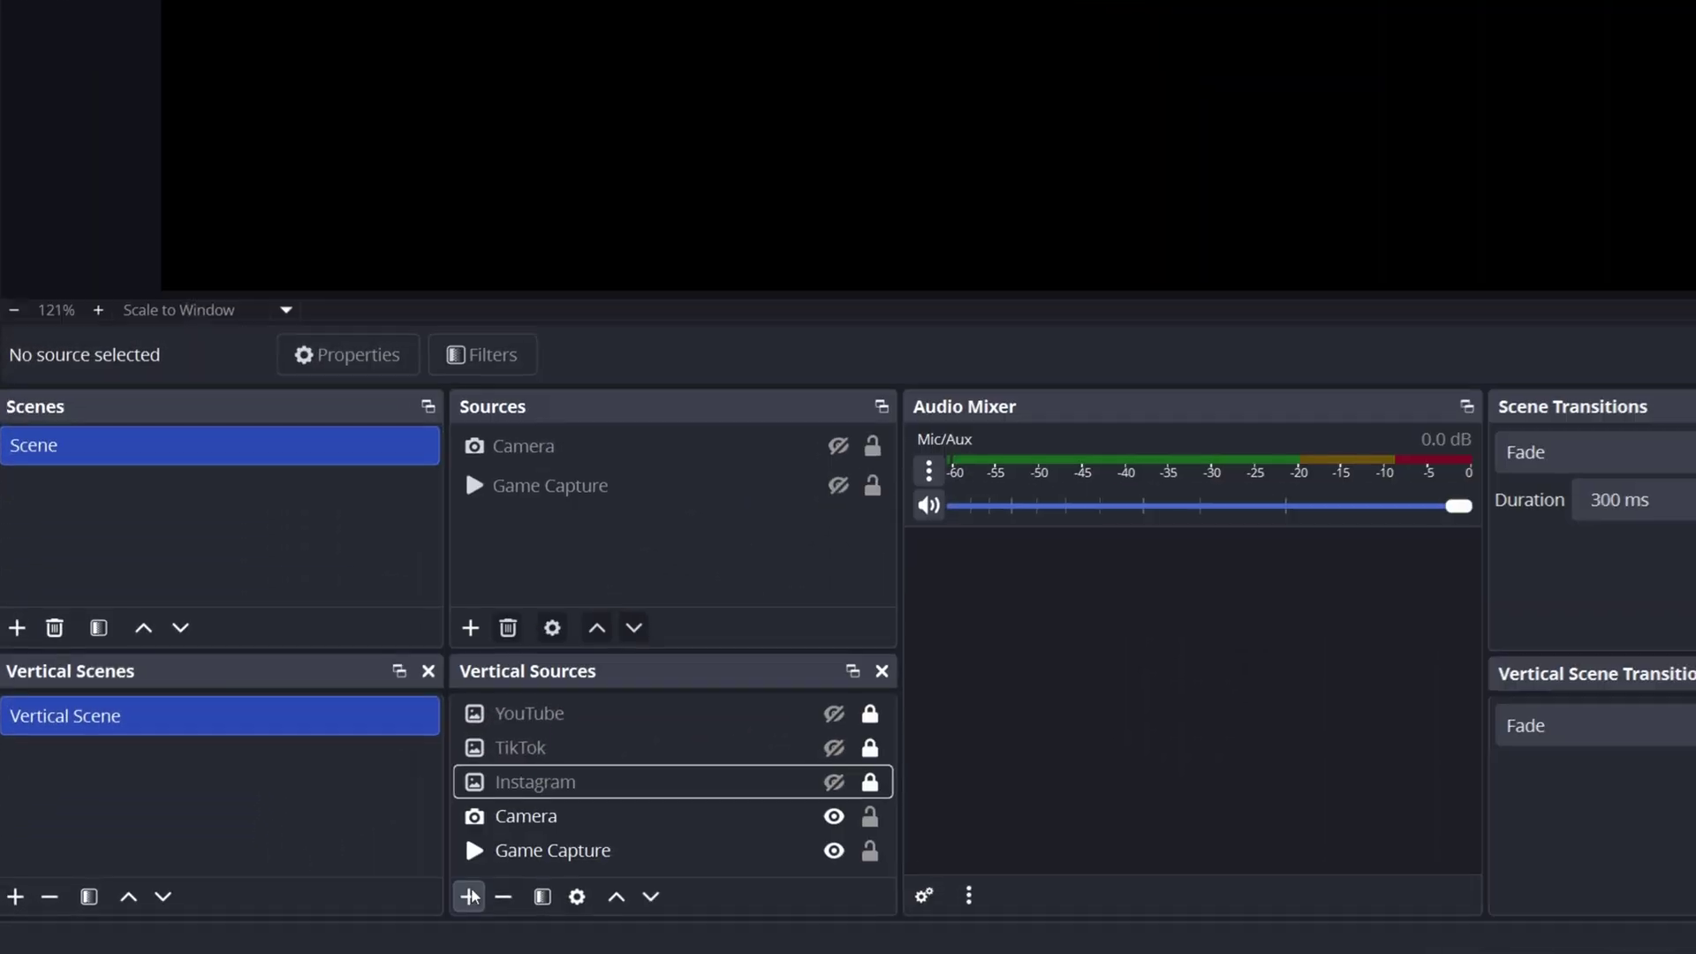
Add a Source Clone of Game Capture to the vertical canvas with Audio unchecked
{"action": "left_click", "coordinate": [471, 897]}
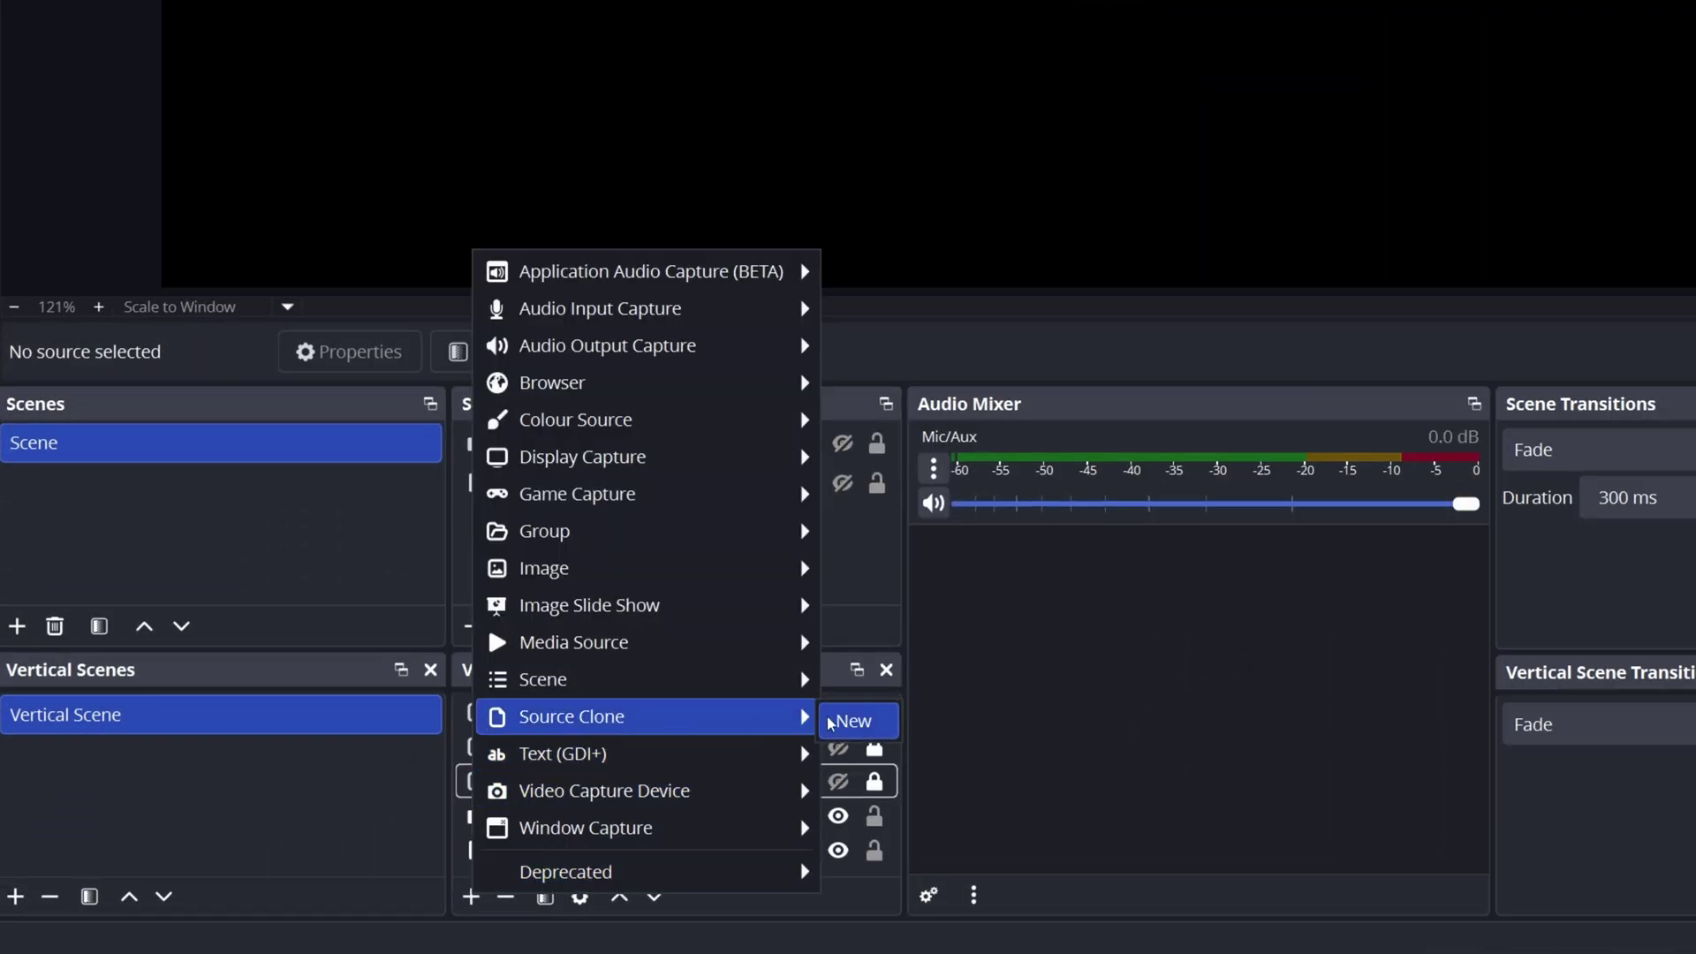
{"action": "left_click", "coordinate": [830, 722]}
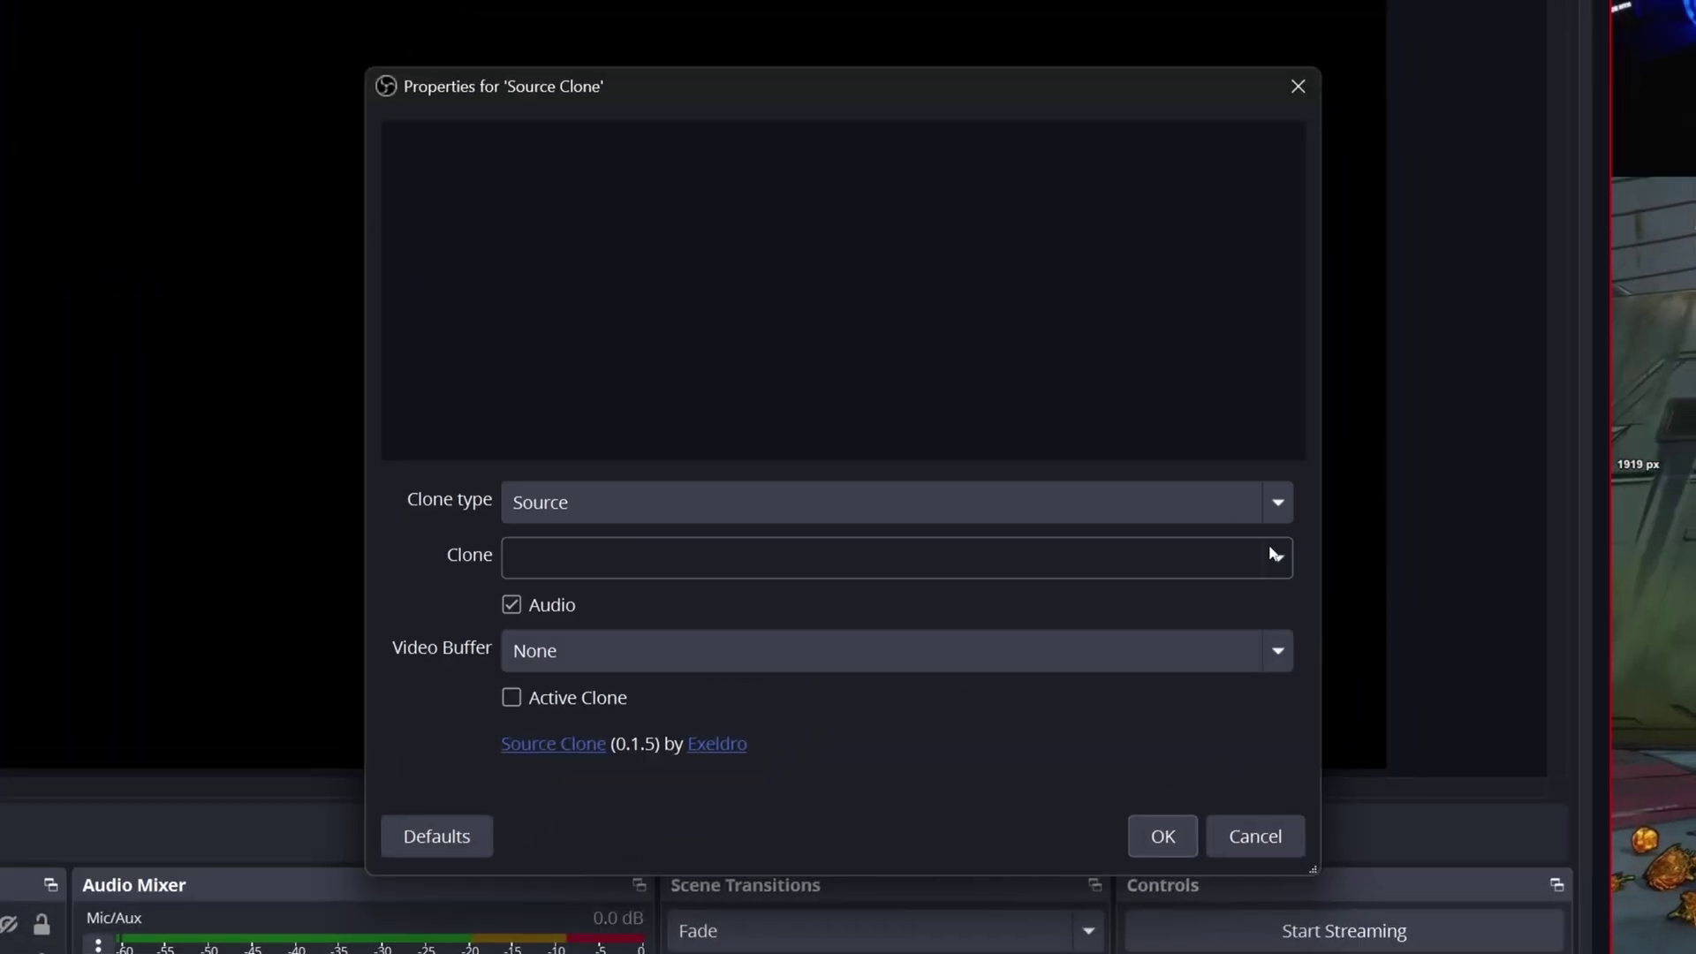
{"action": "left_click", "coordinate": [1278, 557]}
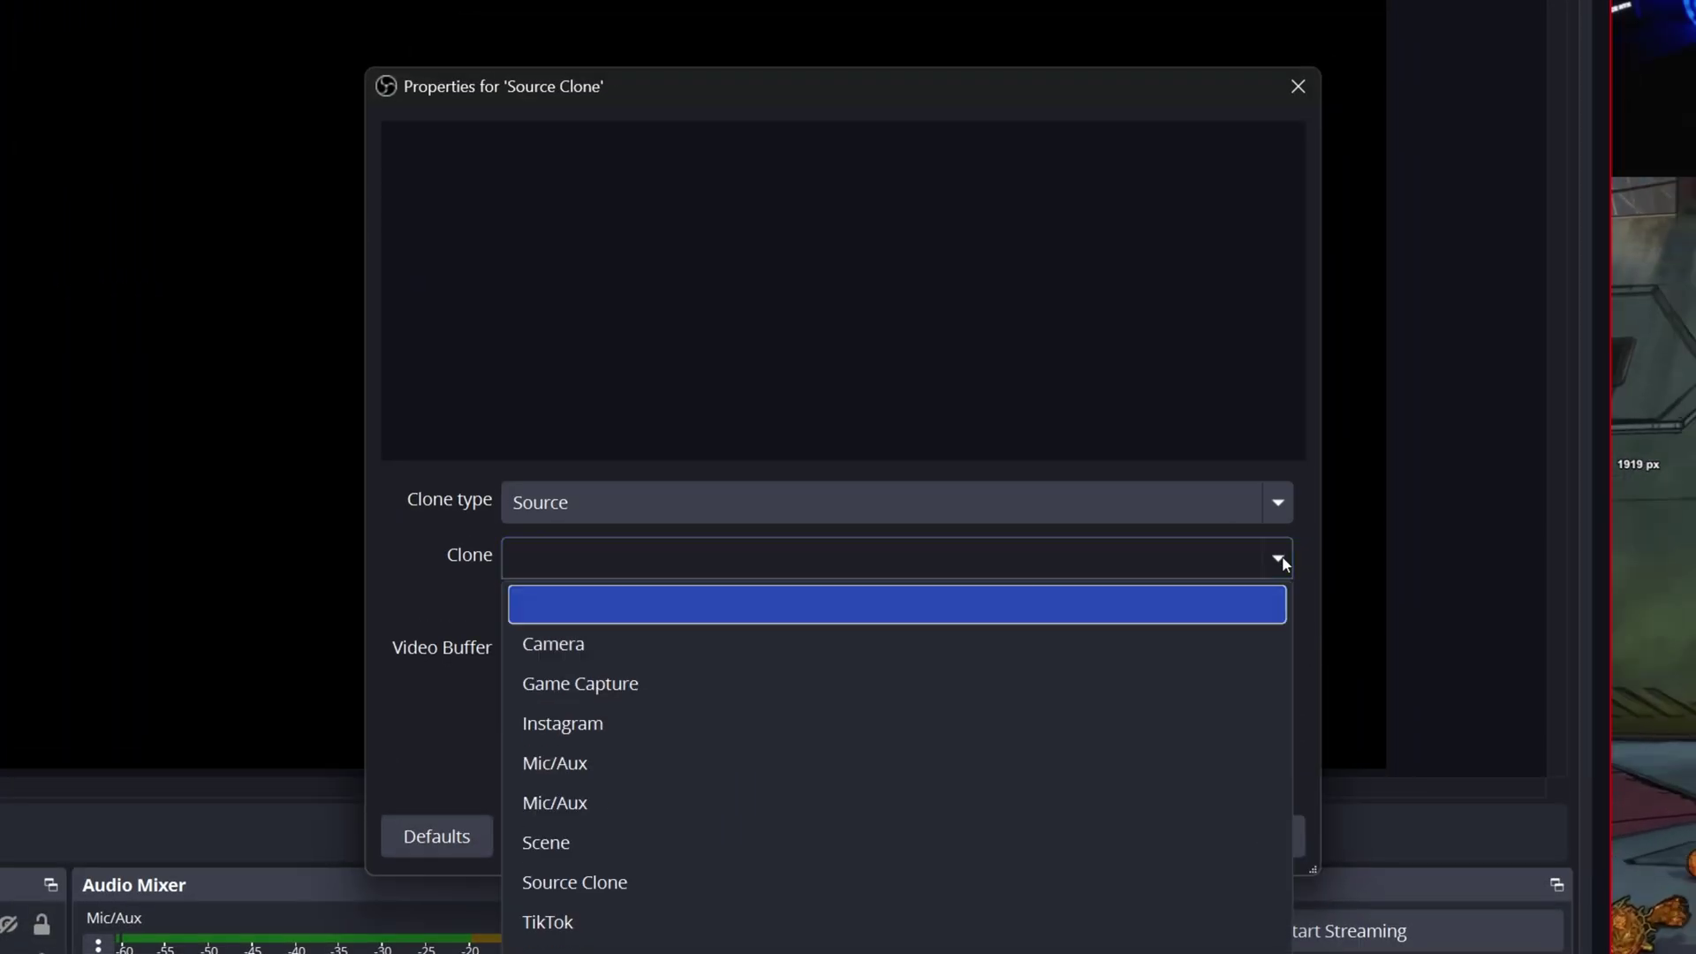
{"action": "left_click", "coordinate": [969, 682]}
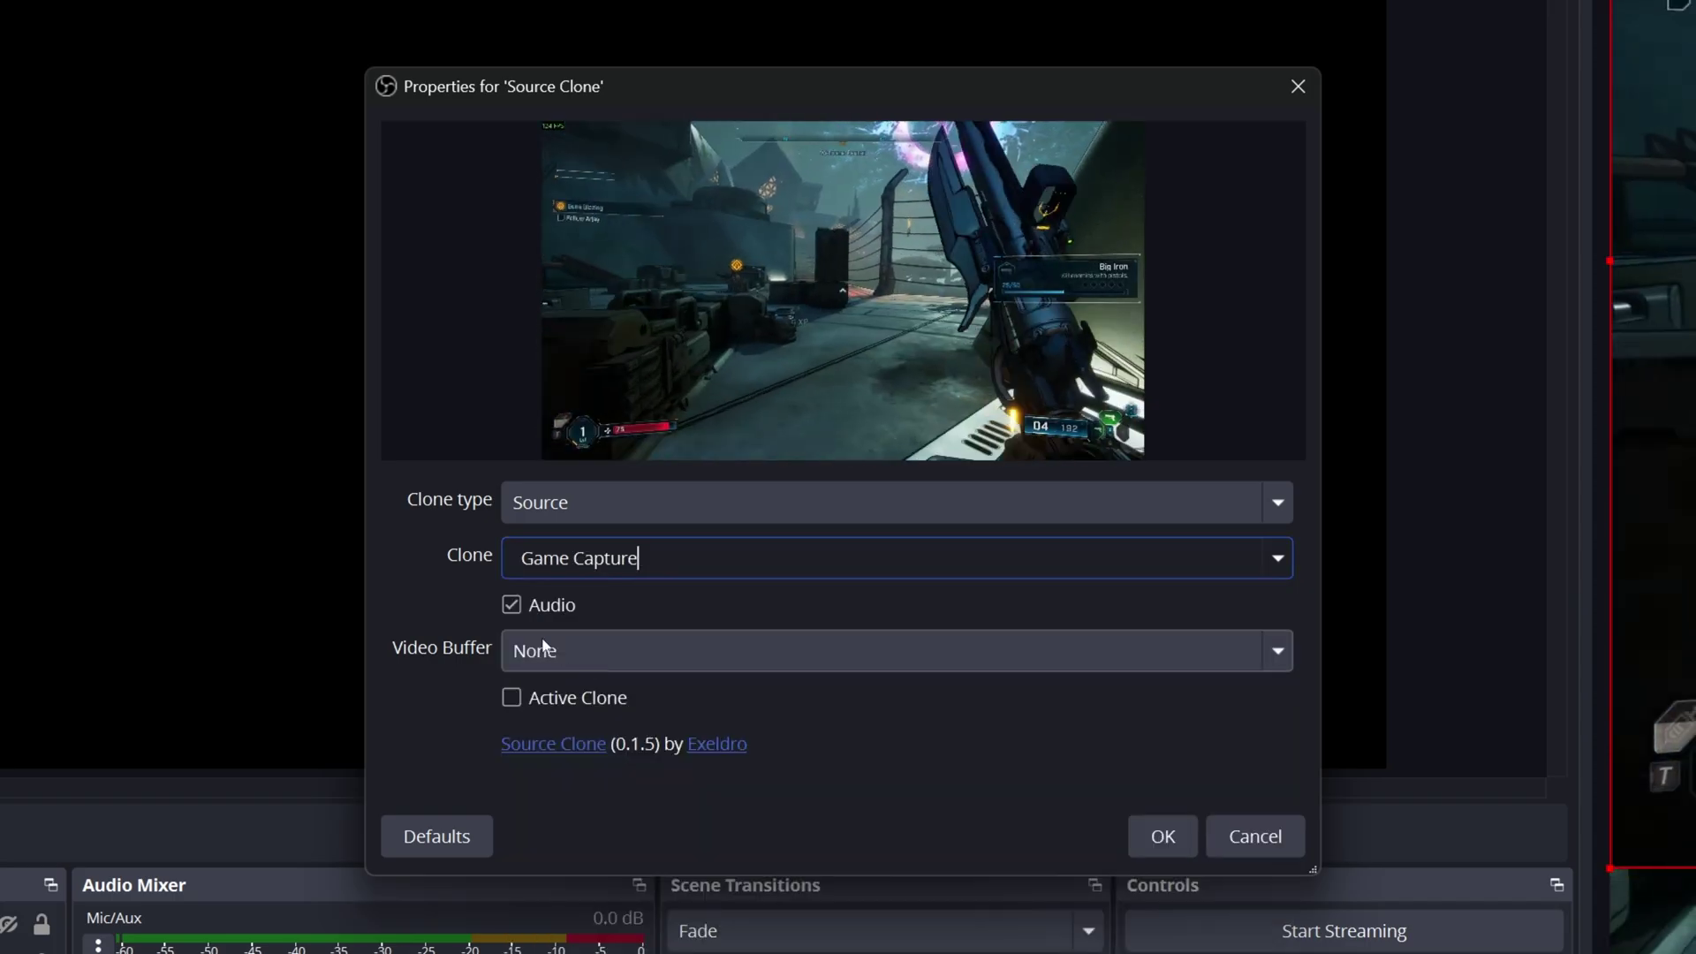
{"action": "left_click", "coordinate": [511, 605]}
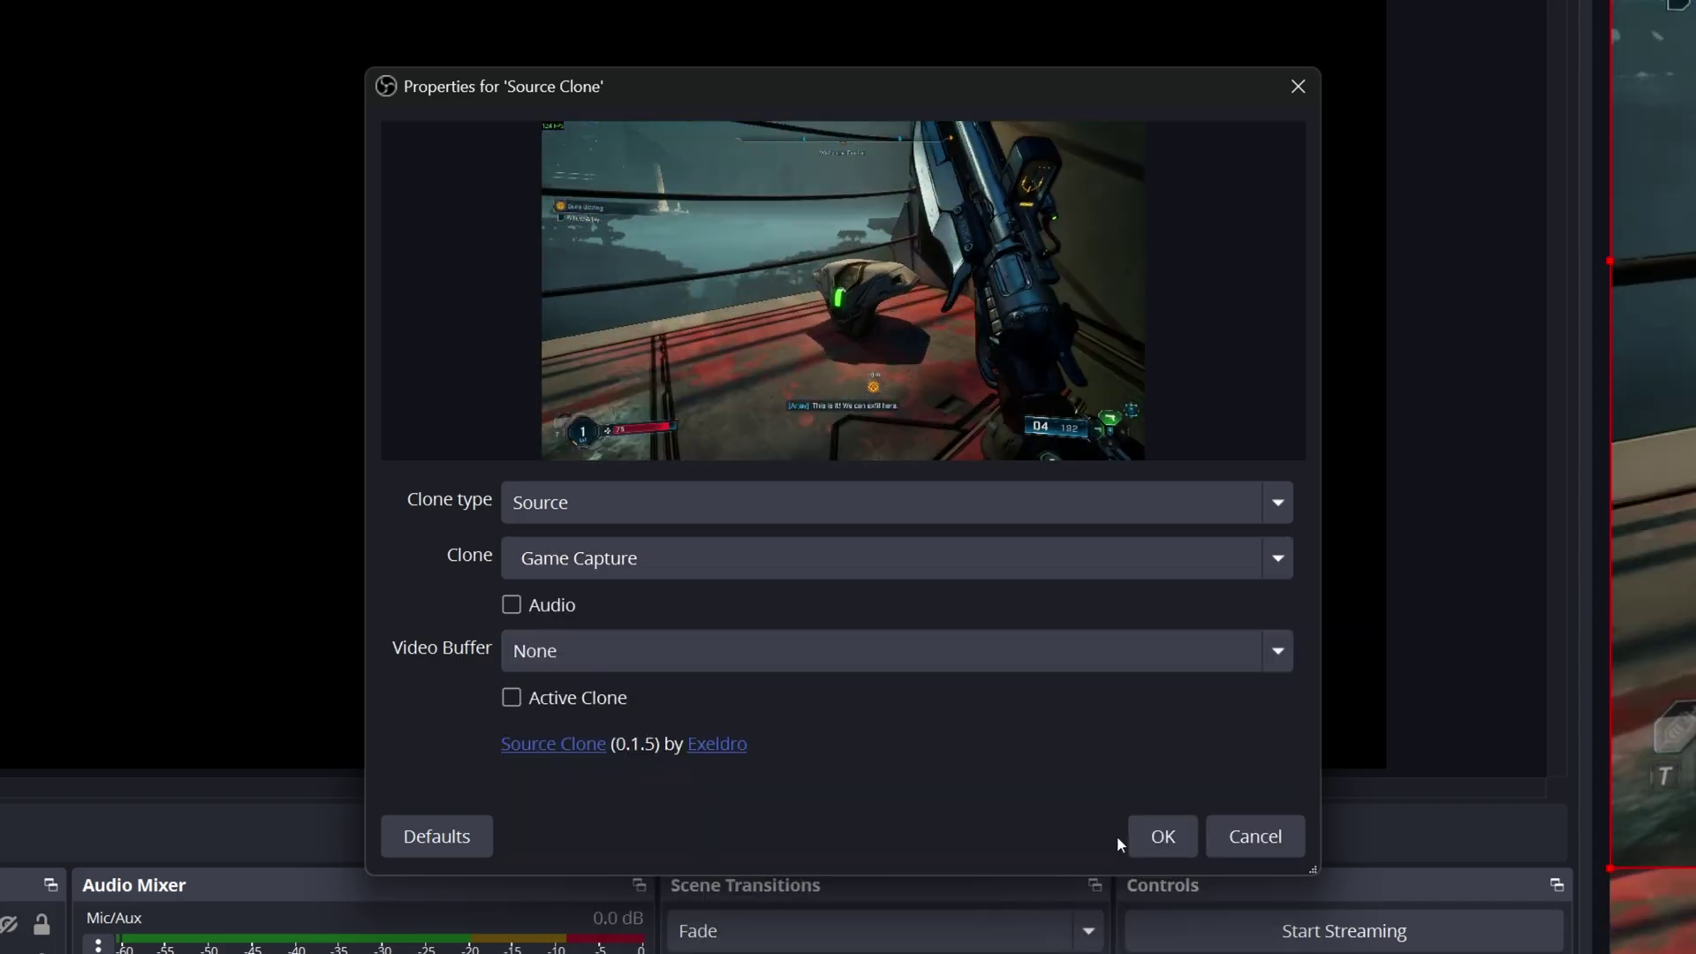
{"action": "left_click", "coordinate": [1162, 835]}
{"action": "right_click", "coordinate": [522, 734]}
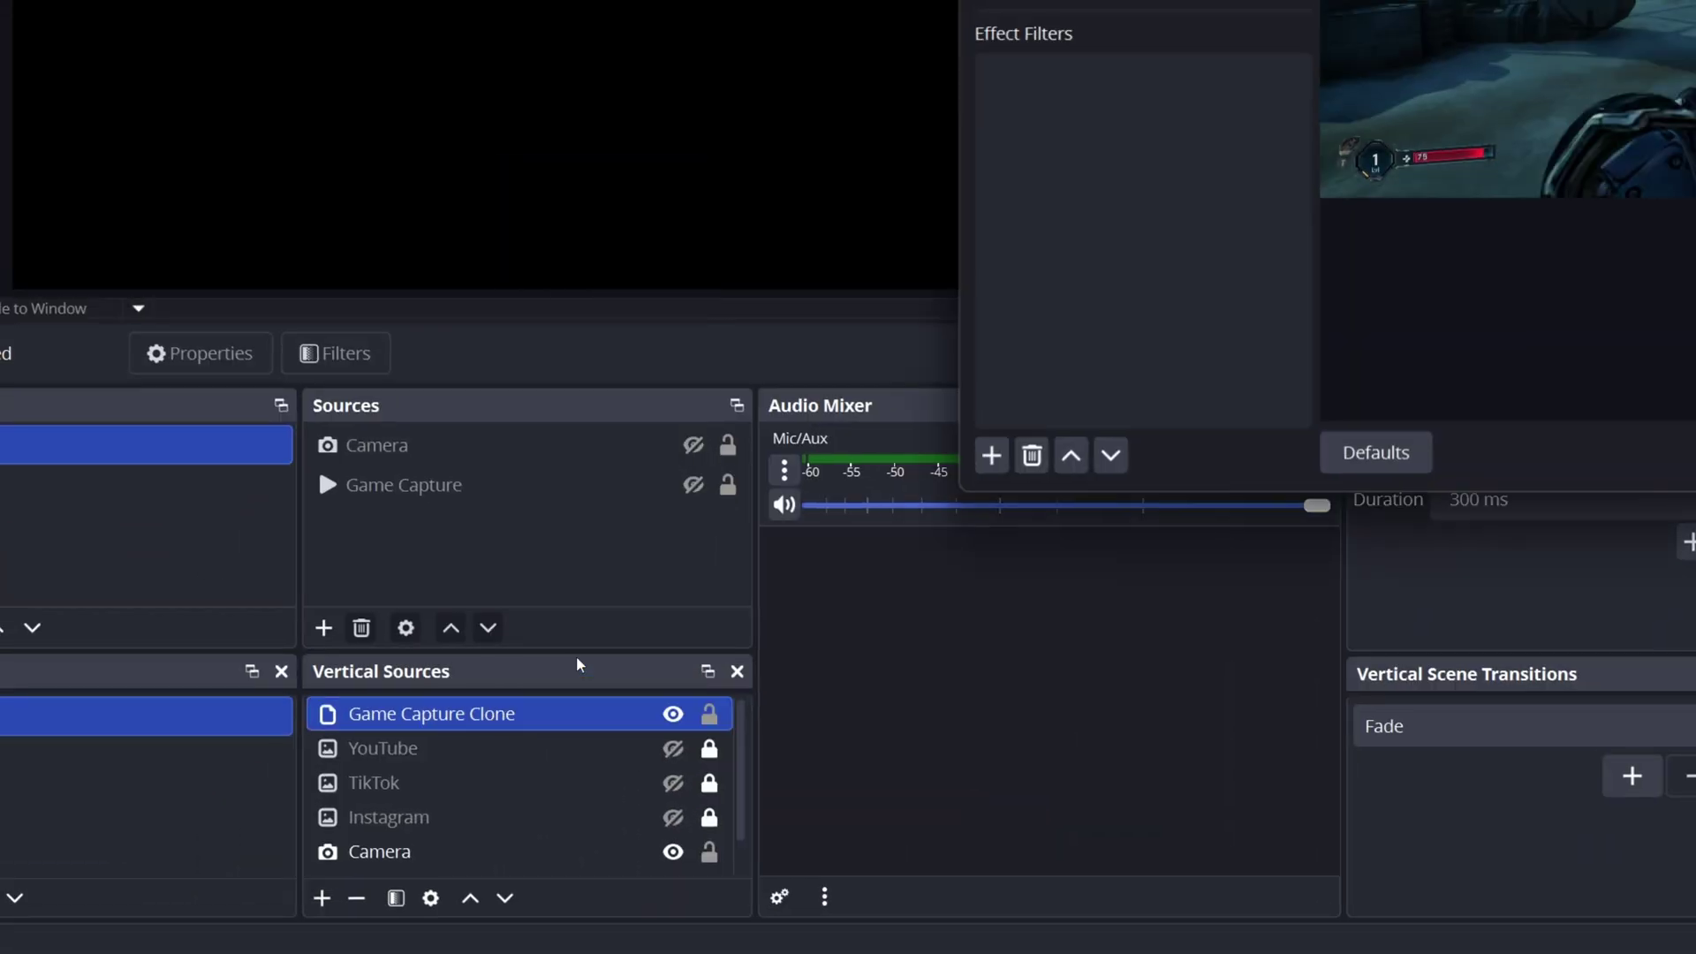
Add an Image Mask/Blend filter to the clone using Borderlands 4 HUD.png as the mask
{"action": "left_click", "coordinate": [992, 454]}
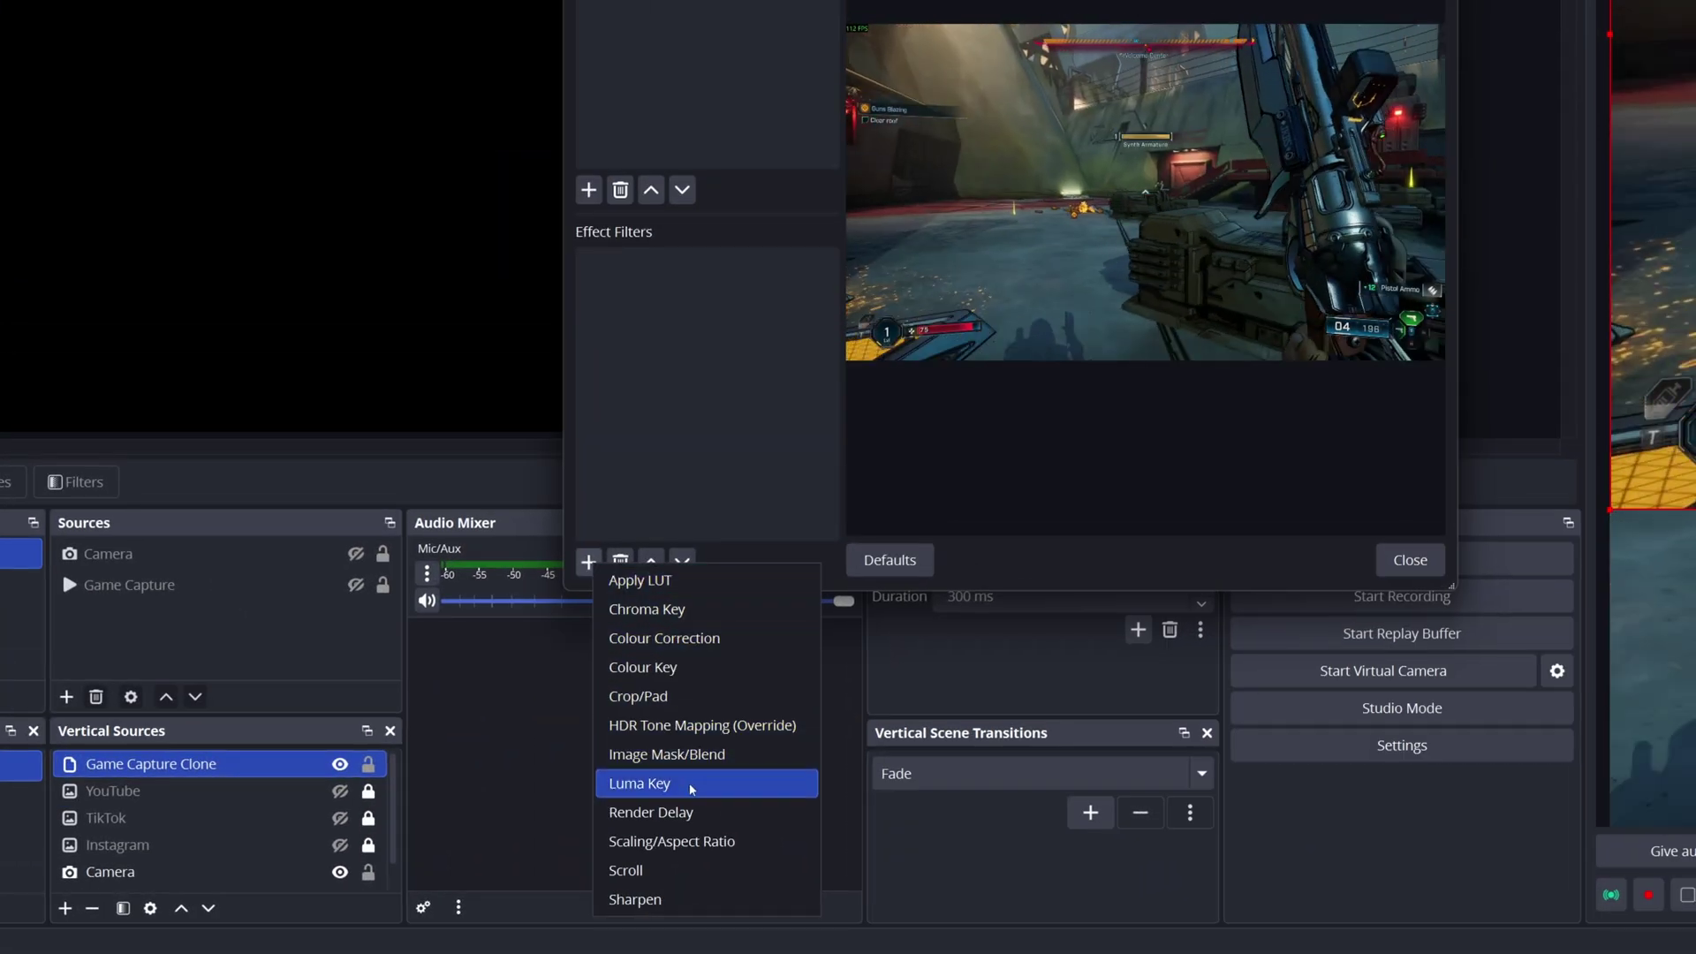
{"action": "left_click", "coordinate": [666, 754]}
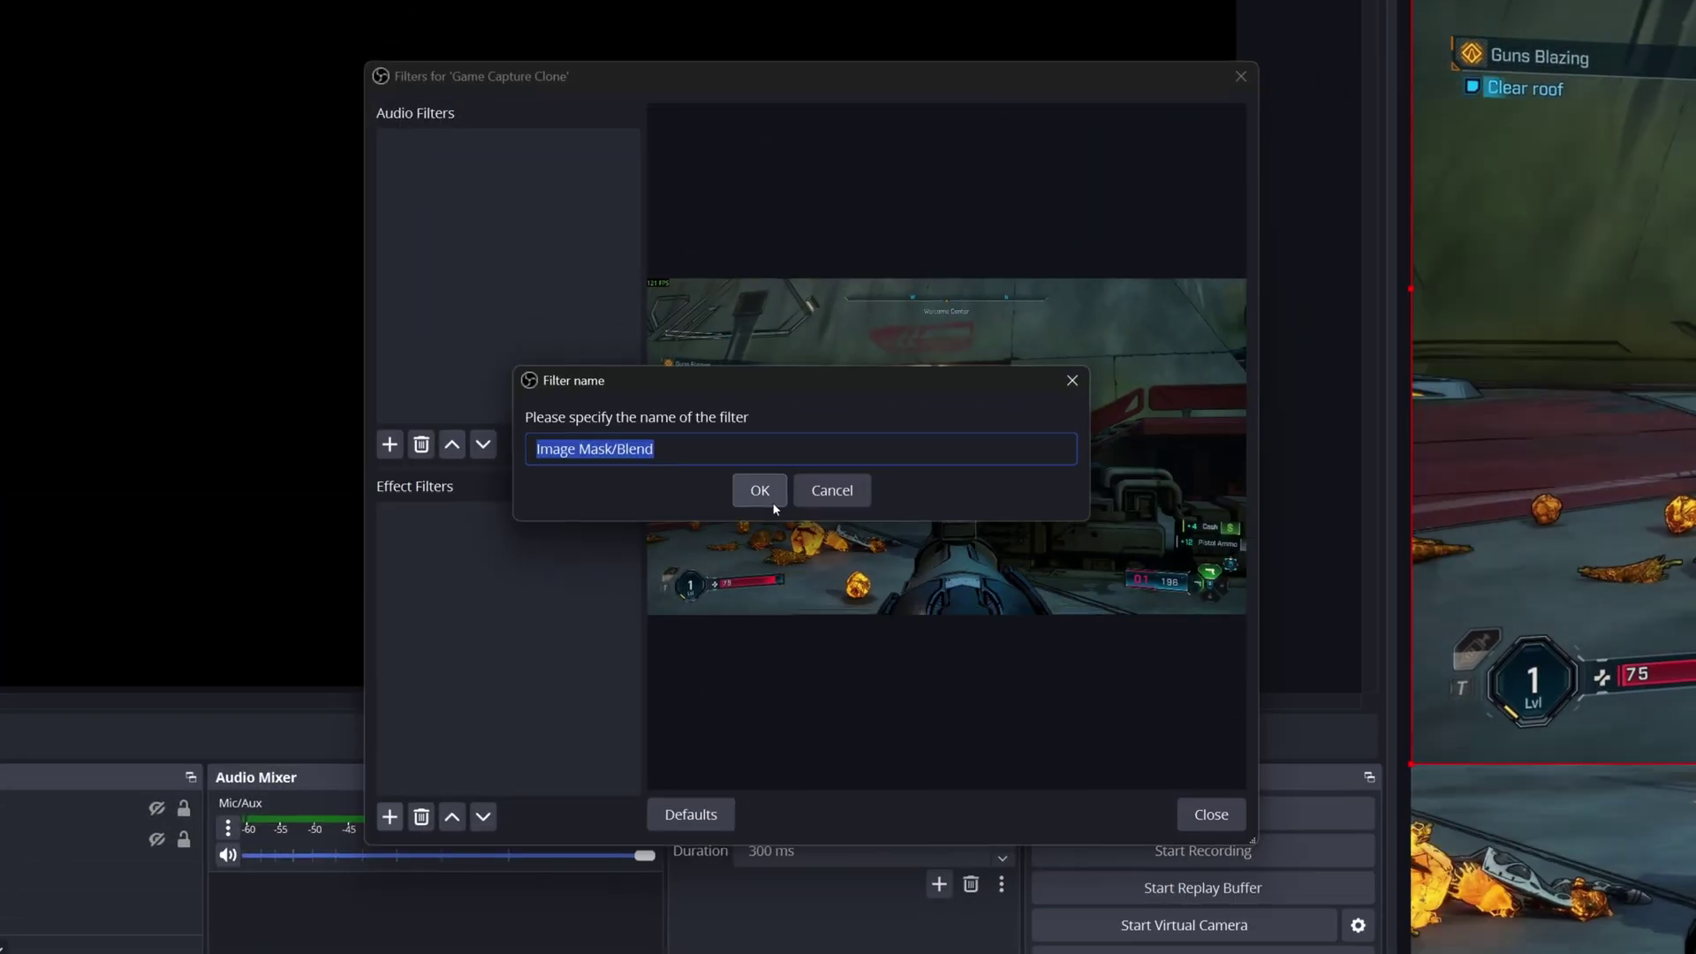
{"action": "left_click", "coordinate": [772, 502]}
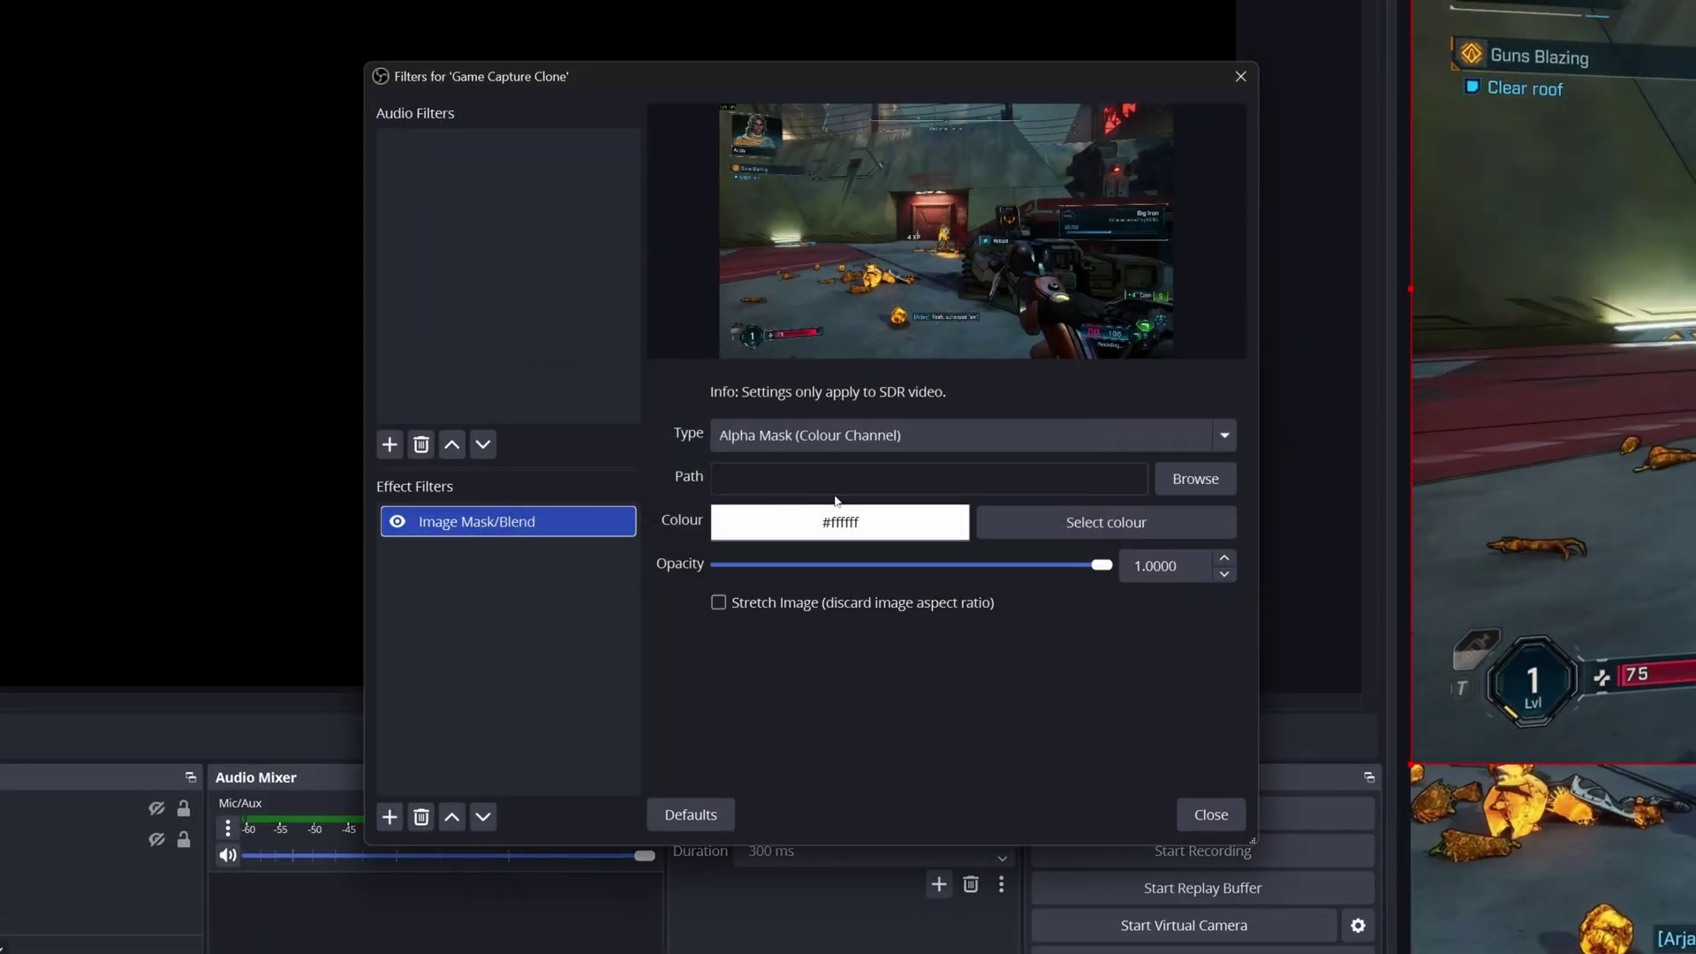
{"action": "left_click", "coordinate": [1194, 478]}
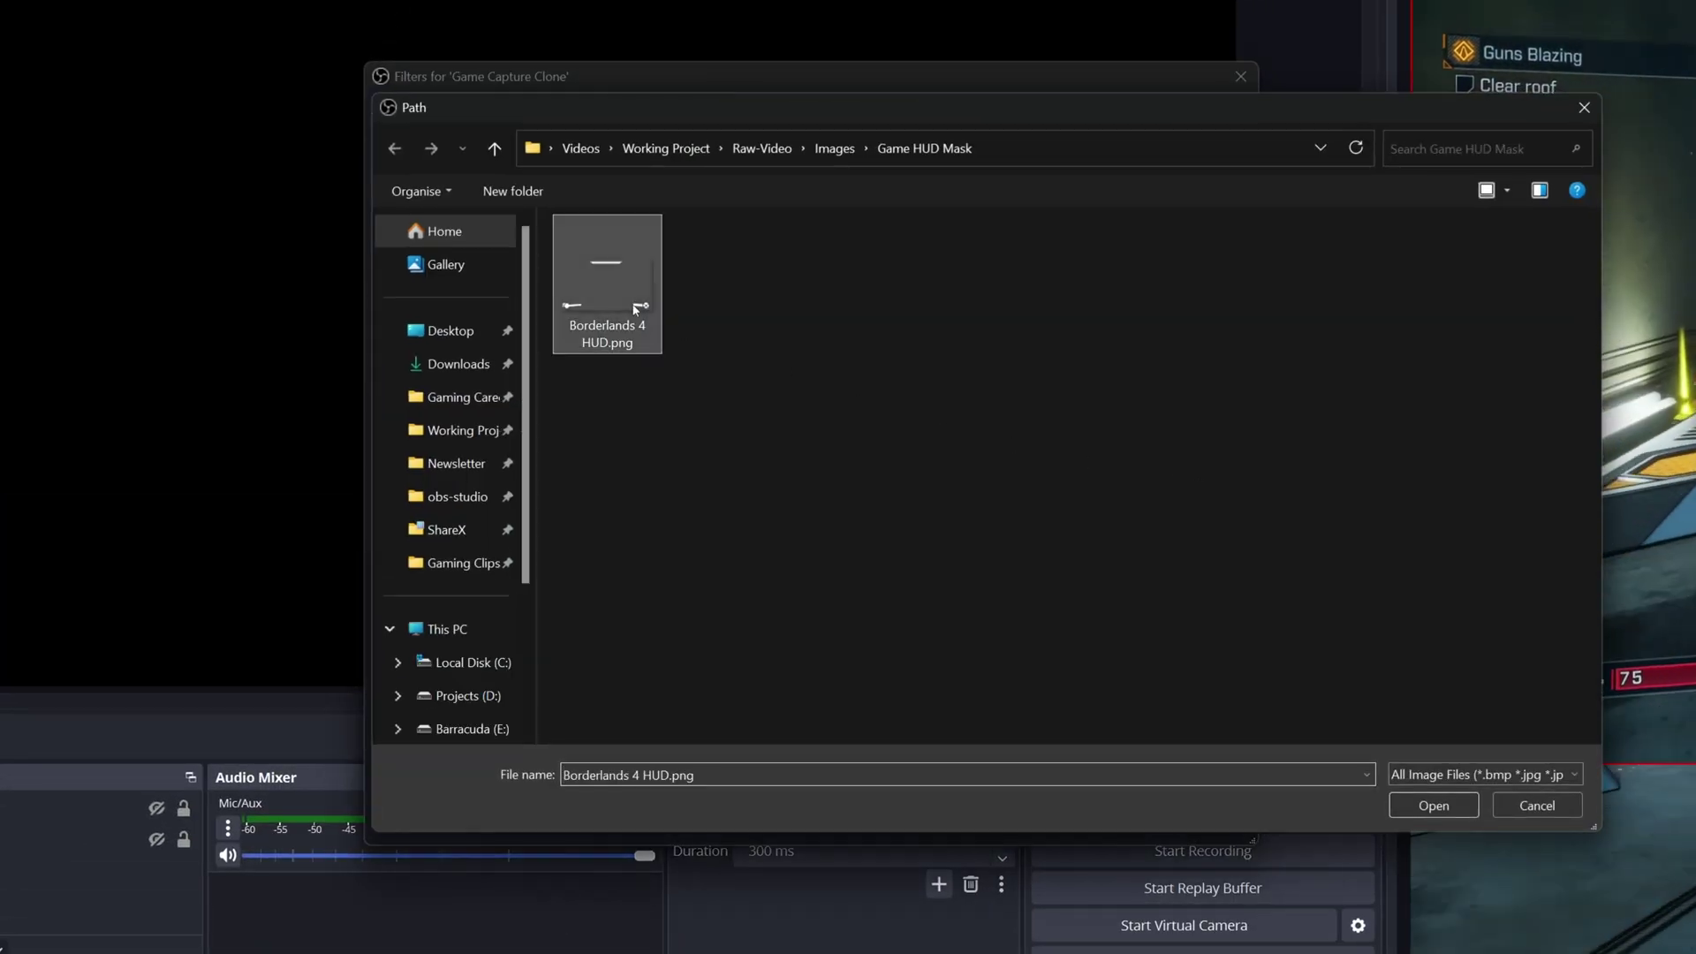
{"action": "left_click", "coordinate": [1437, 813]}
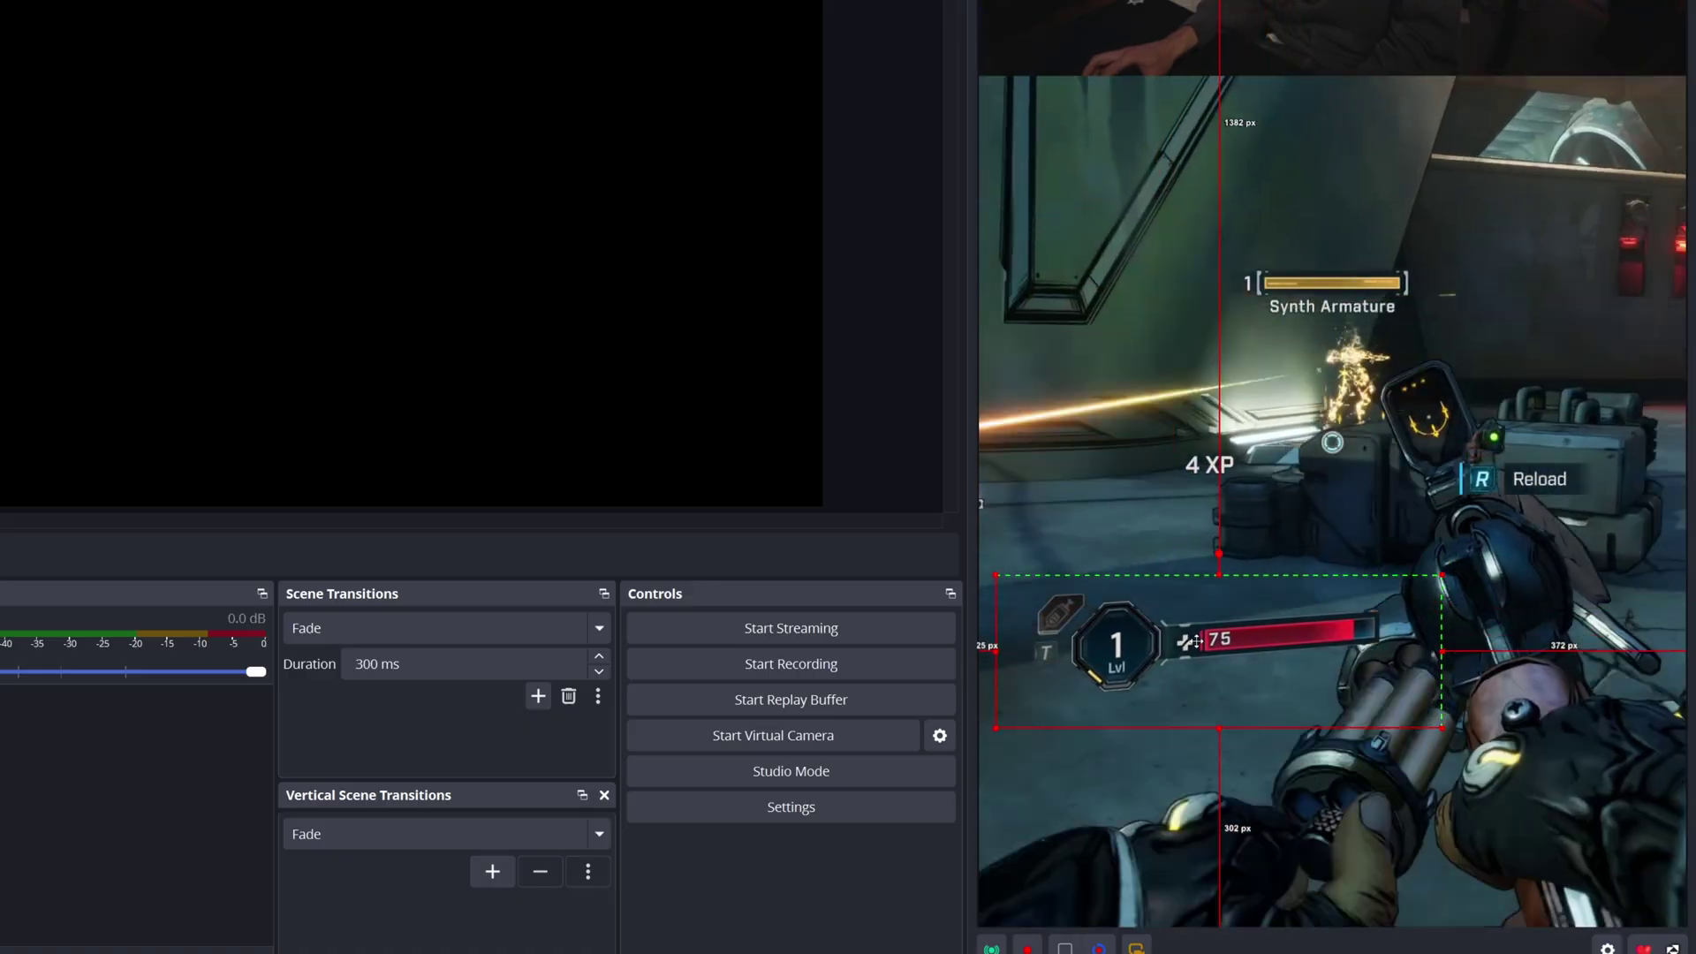
Snap and resize the health HUD clone at the left edge, then add a second clone cropped to the ammo counter
{"action": "left_click_drag", "start_coordinate": [1197, 642], "coordinate": [1179, 638]}
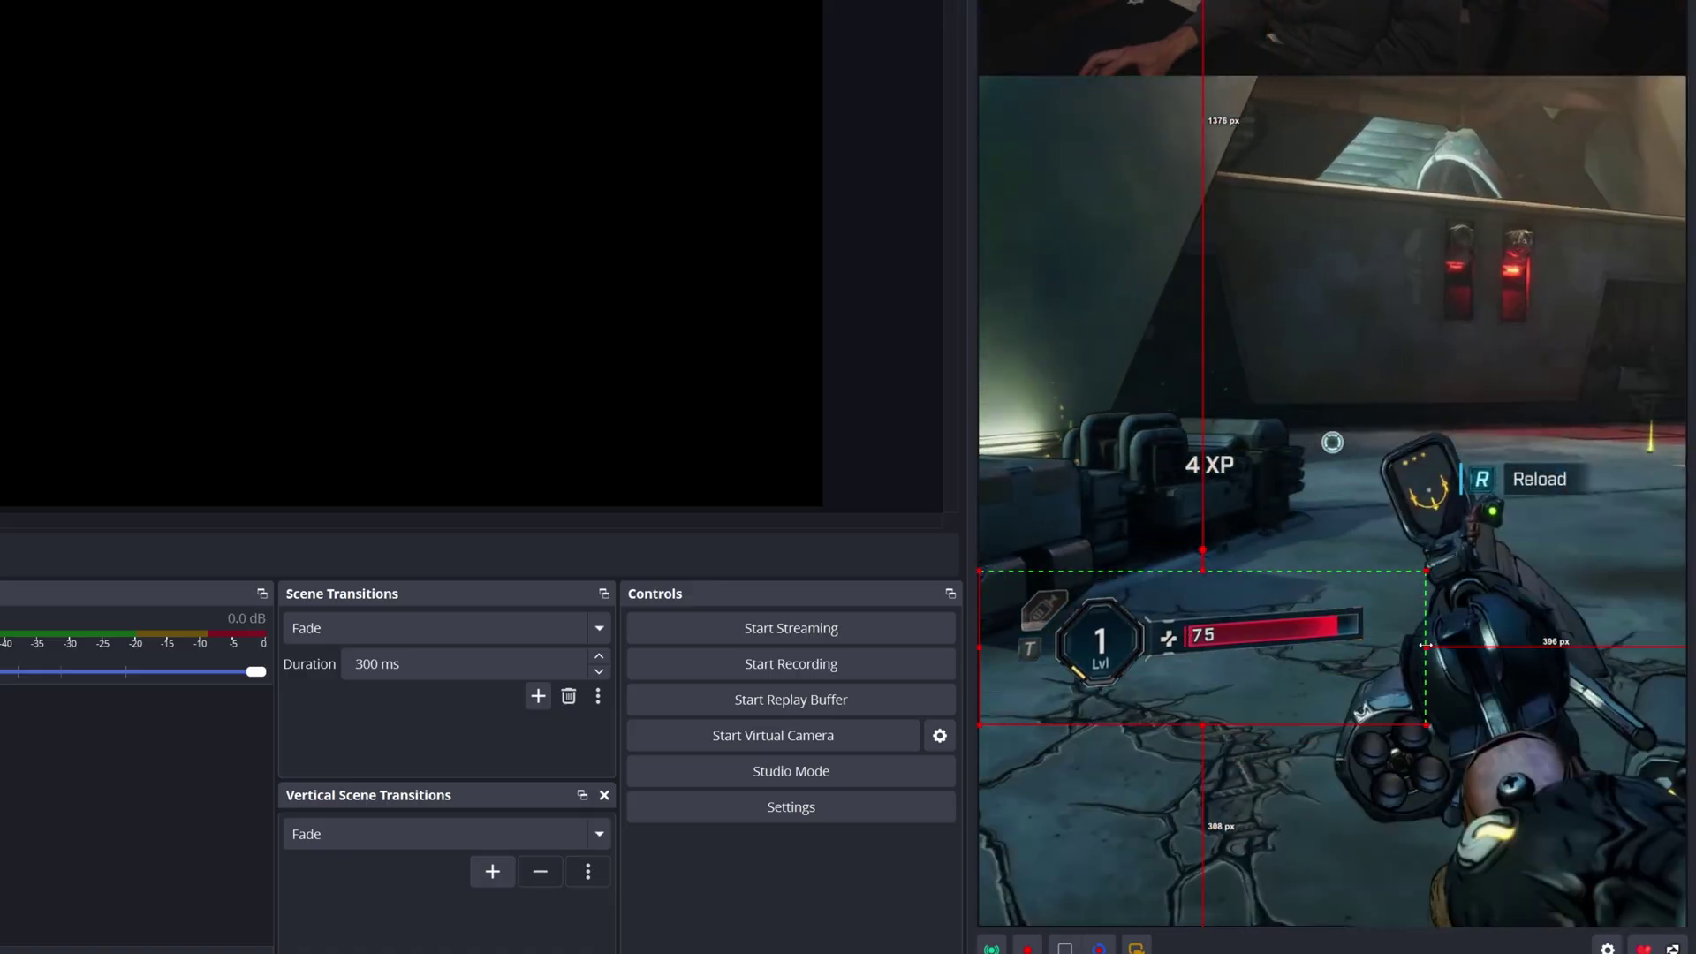
{"action": "left_click_drag", "start_coordinate": [1423, 645], "coordinate": [1398, 643]}
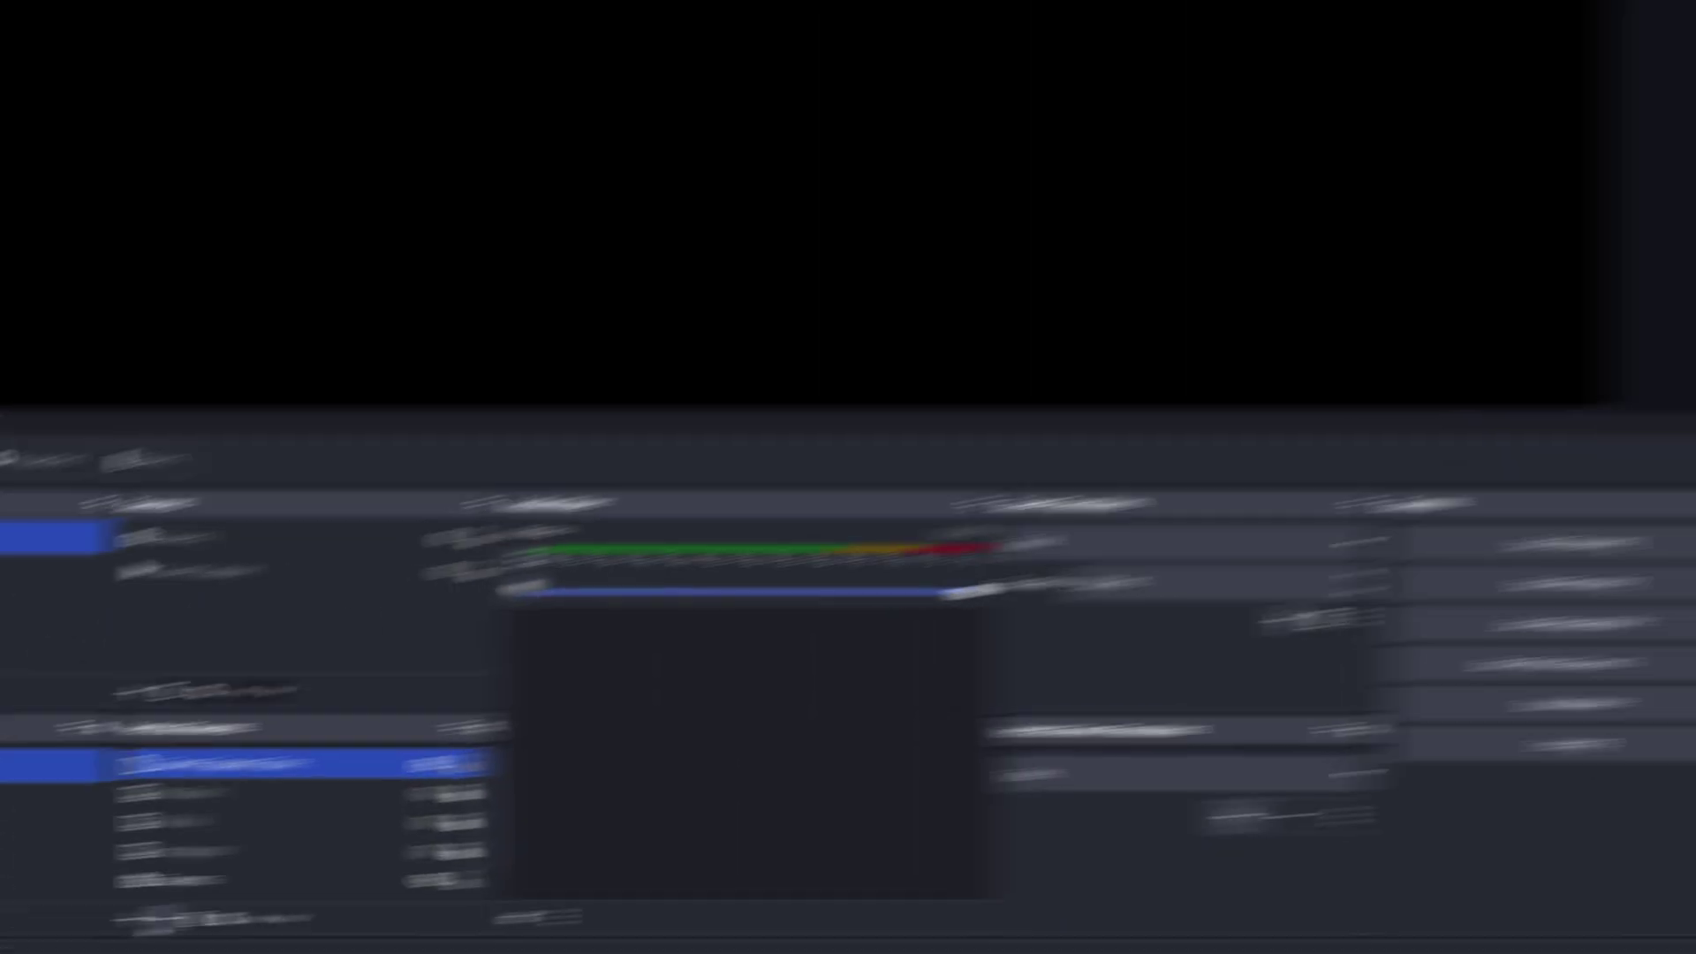
{"action": "left_click", "coordinate": [491, 888]}
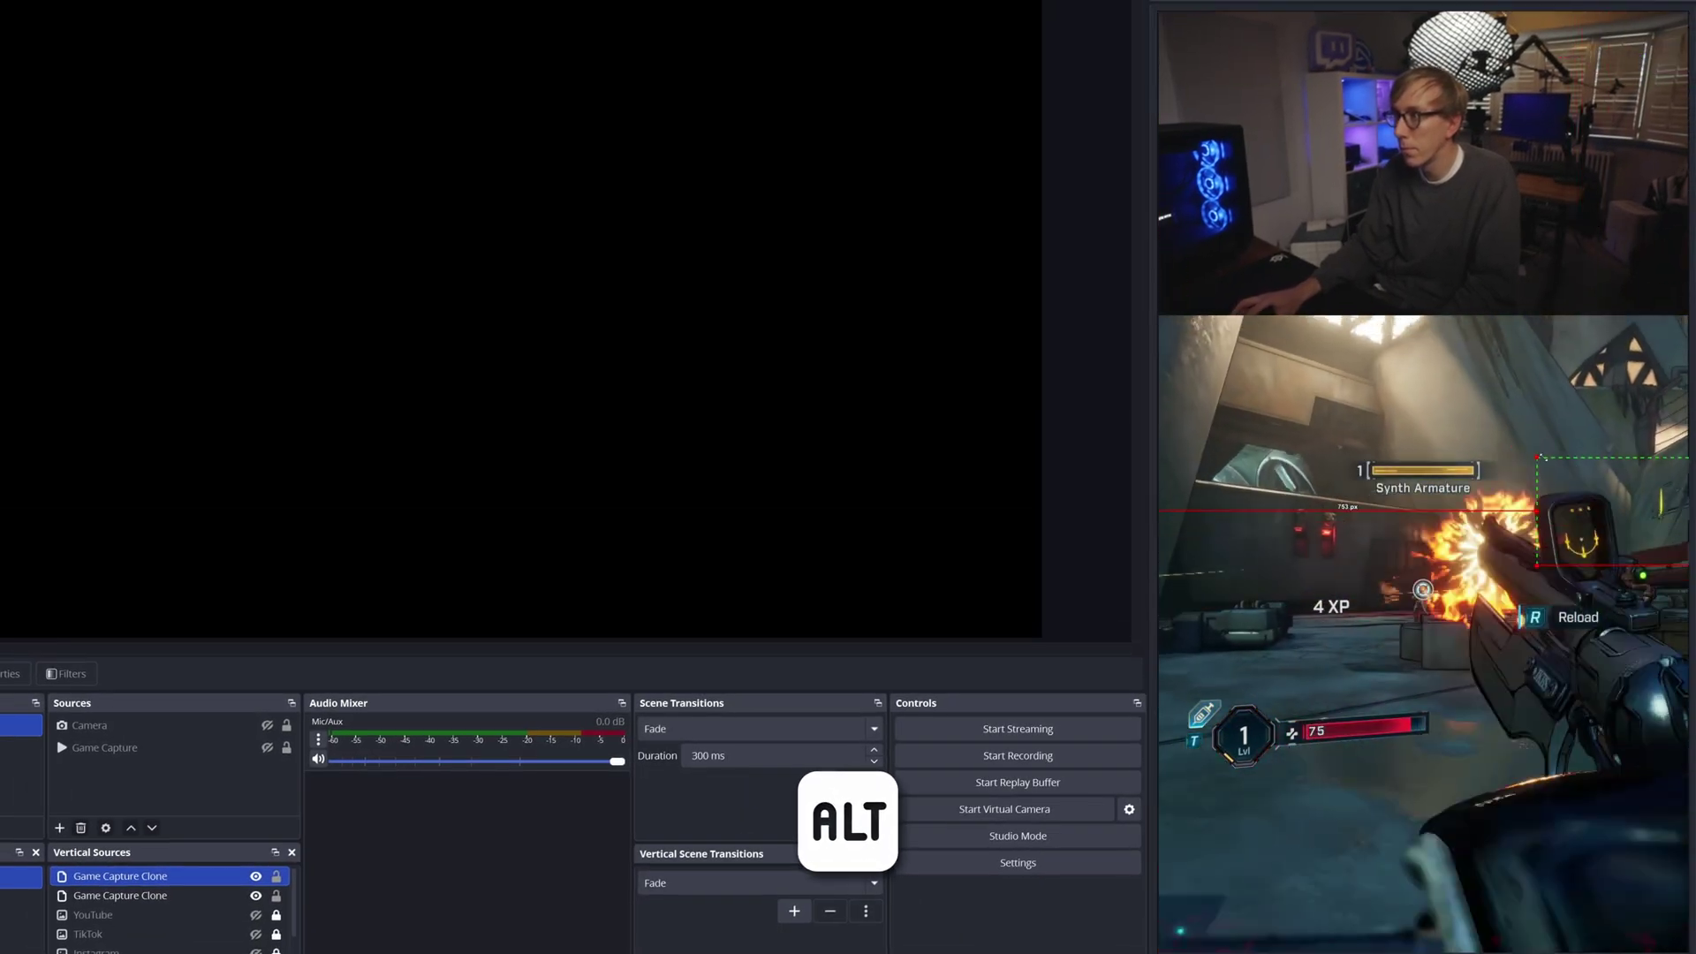
{"action": "left_click_drag", "start_coordinate": [1536, 566], "coordinate": [1444, 782]}
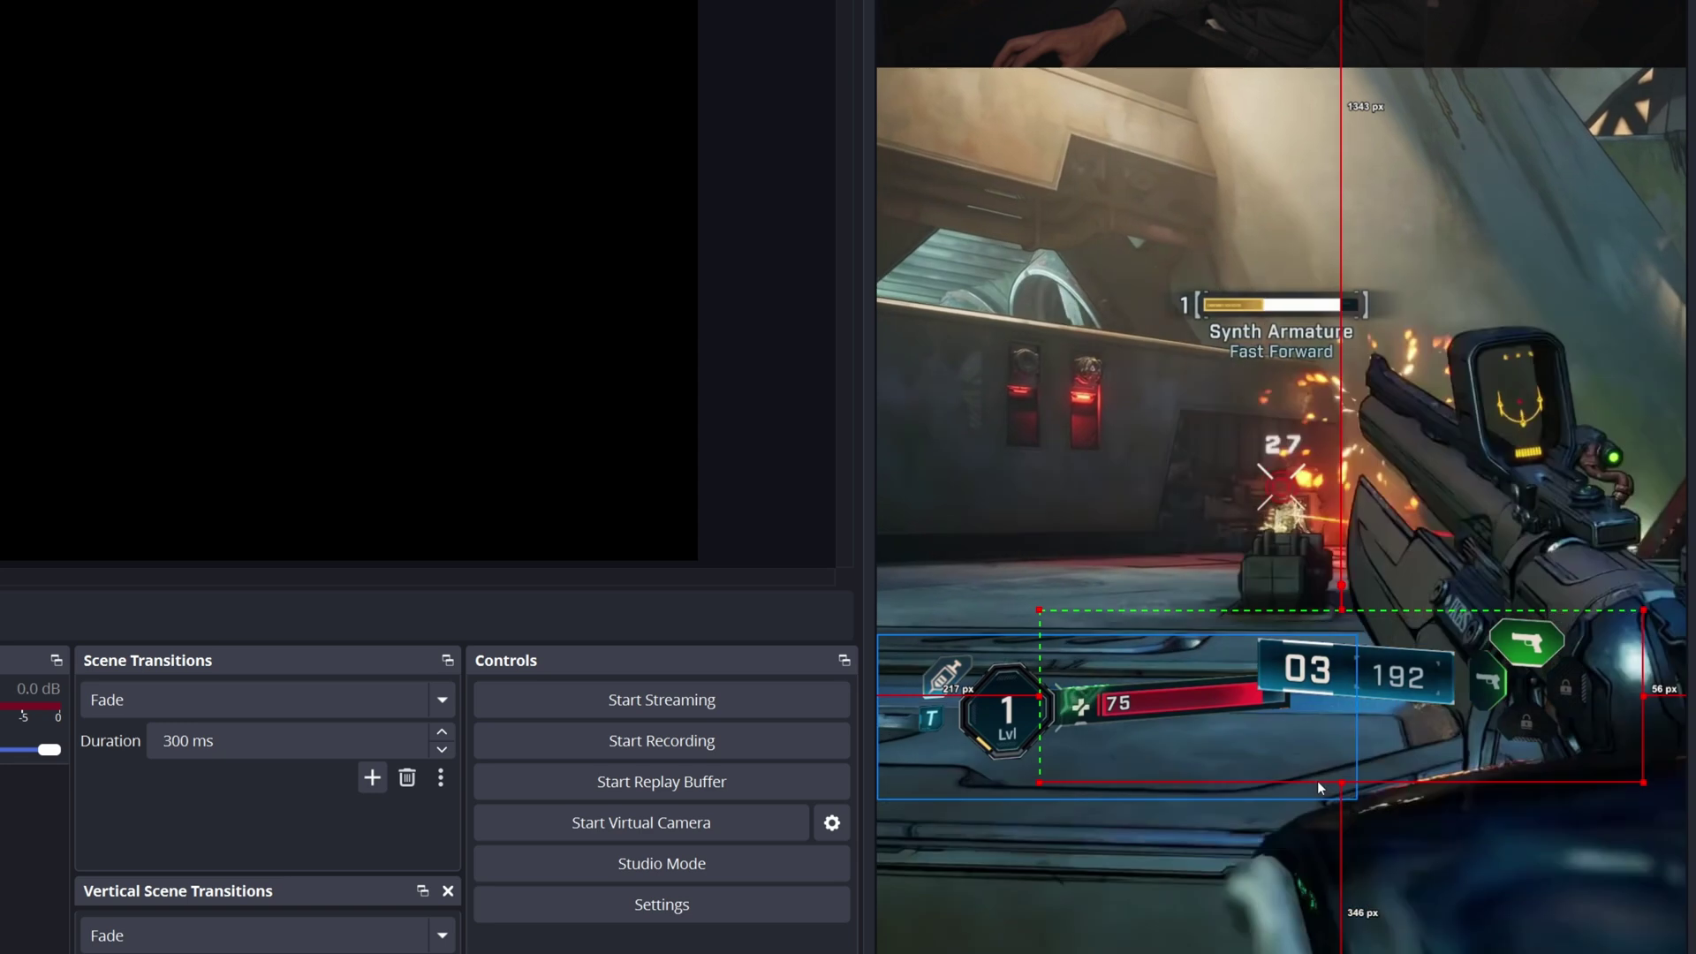
{"action": "left_click_drag", "start_coordinate": [1317, 780], "coordinate": [1316, 749]}
{"action": "left_click_drag", "start_coordinate": [1039, 706], "coordinate": [1367, 714]}
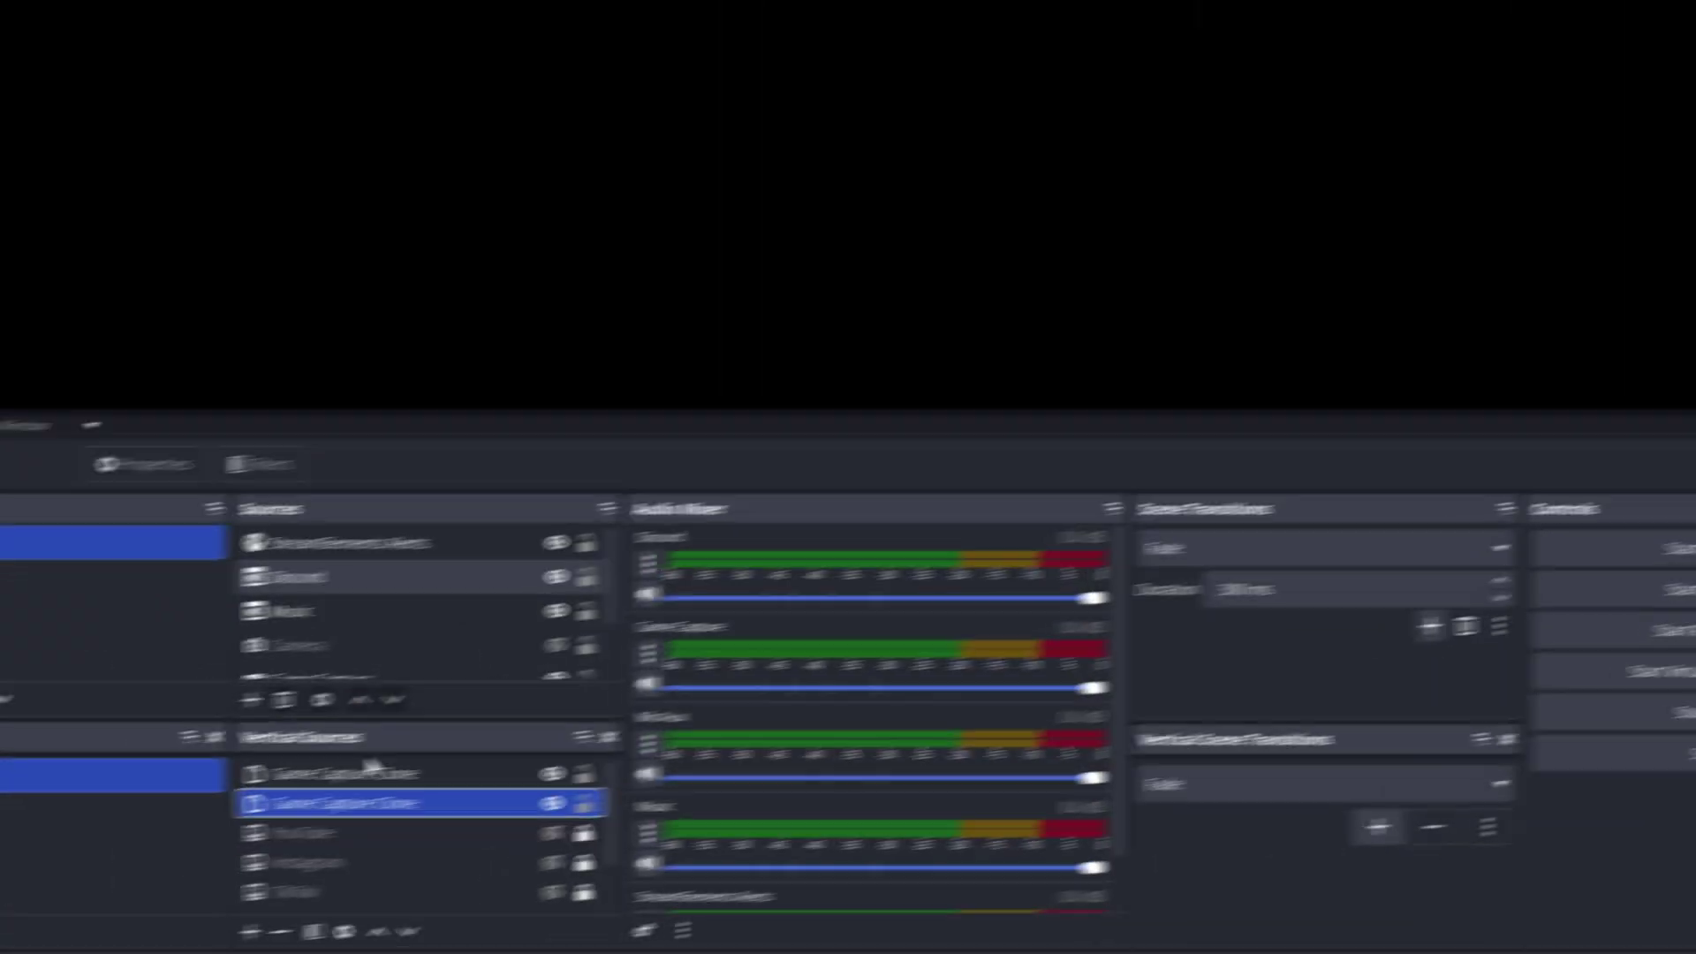
Add a Shadow effect filter (Outer Shadow, 4px) to the Game Capture Clone
{"action": "right_click", "coordinate": [384, 793]}
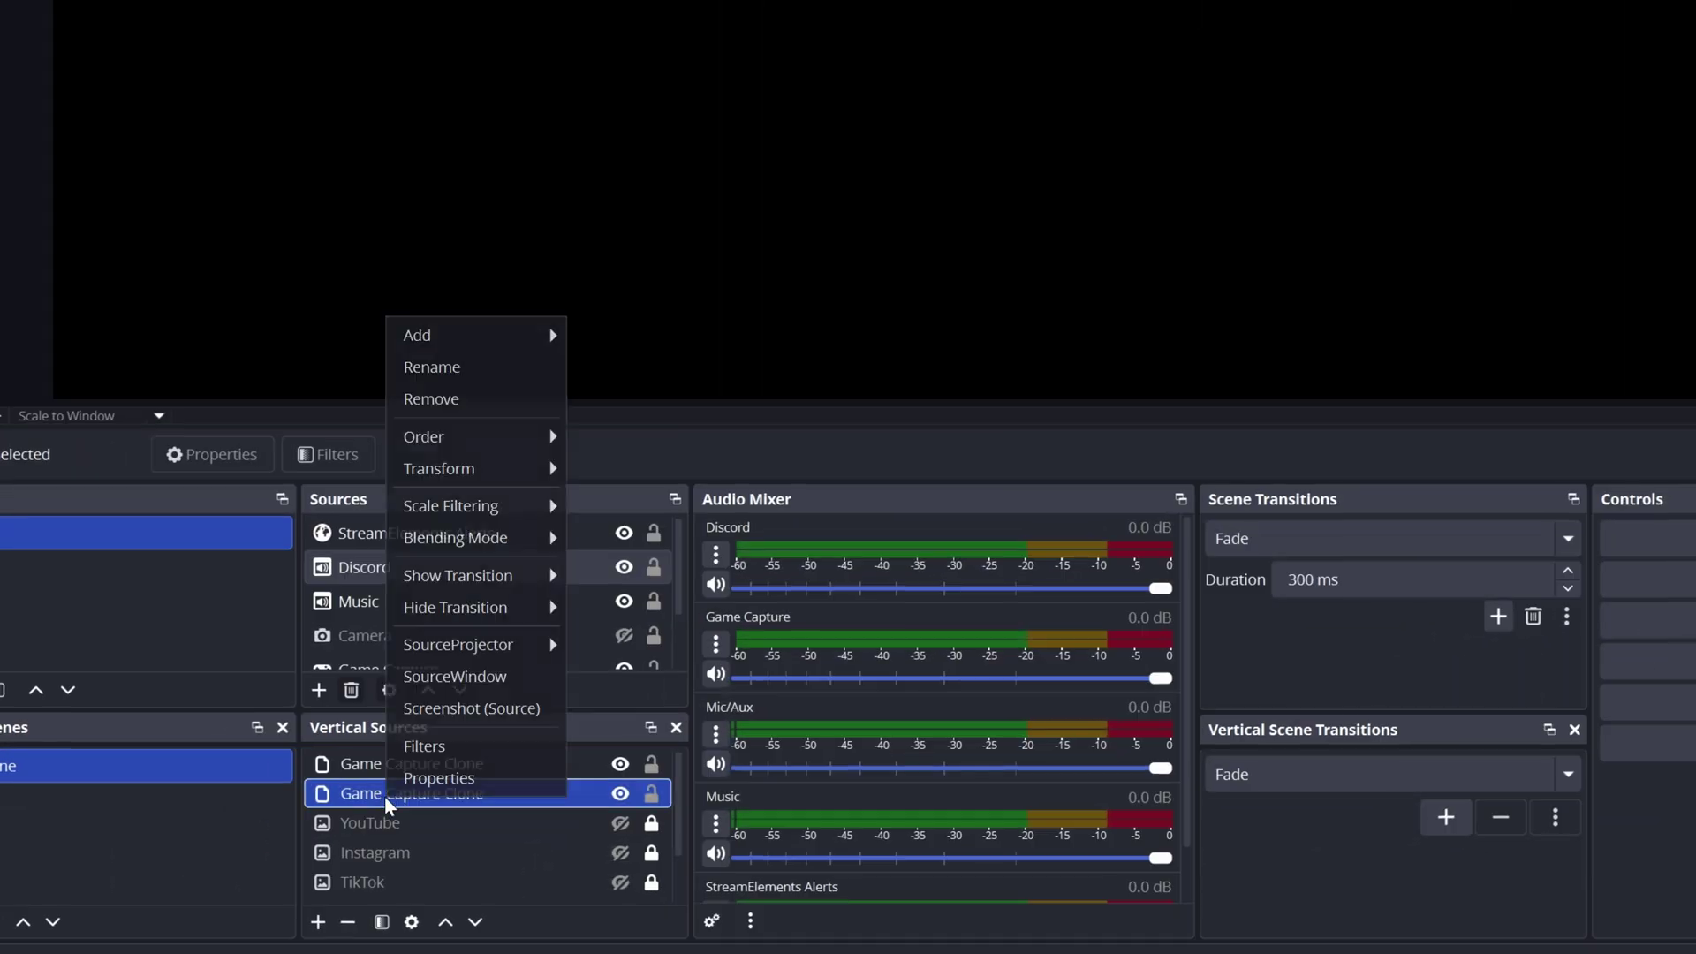
{"action": "left_click", "coordinate": [422, 747]}
{"action": "left_click", "coordinate": [886, 537]}
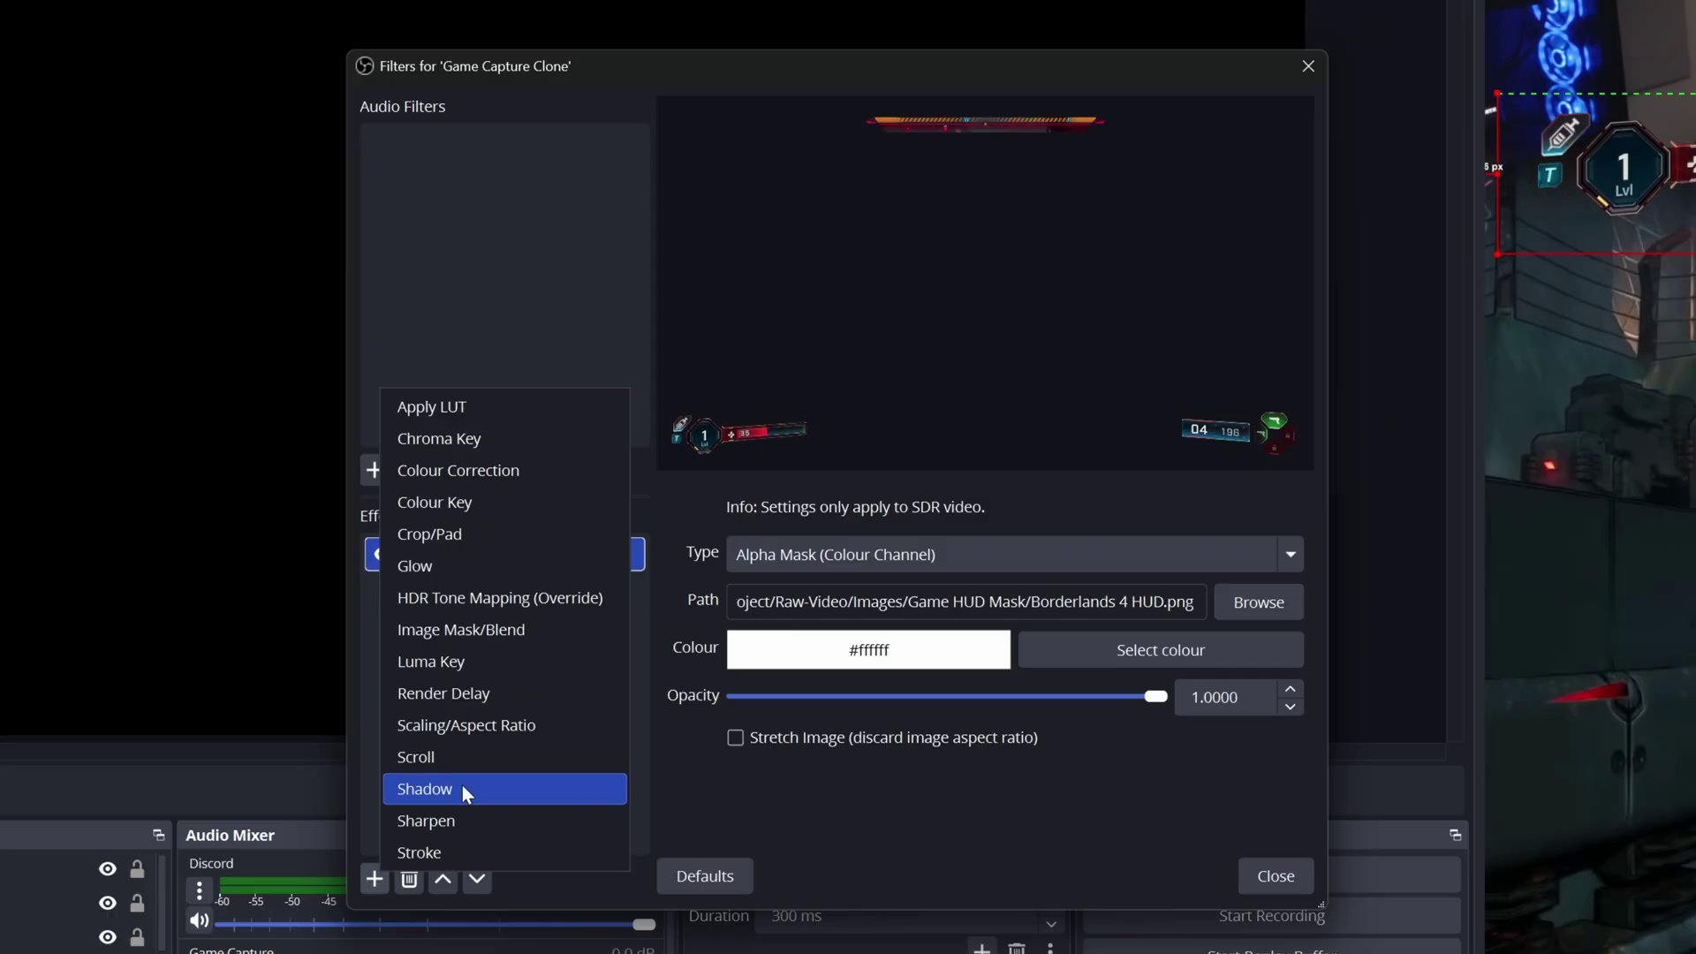
{"action": "left_click", "coordinate": [464, 789]}
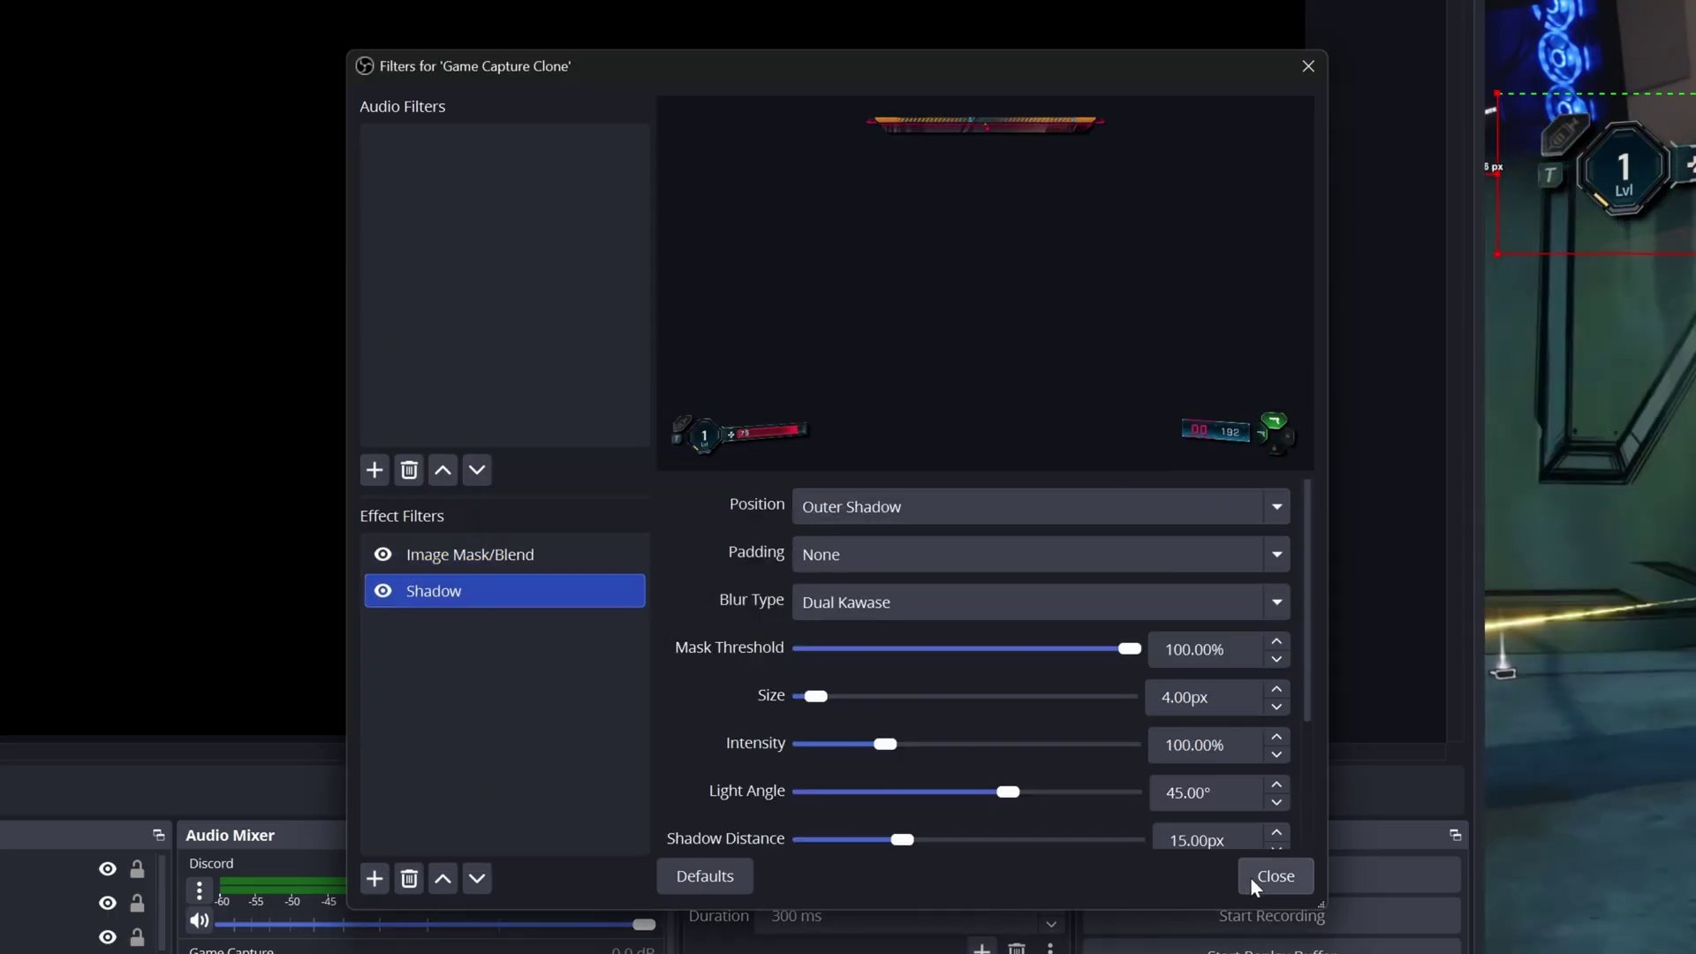
{"action": "left_click", "coordinate": [1273, 876]}
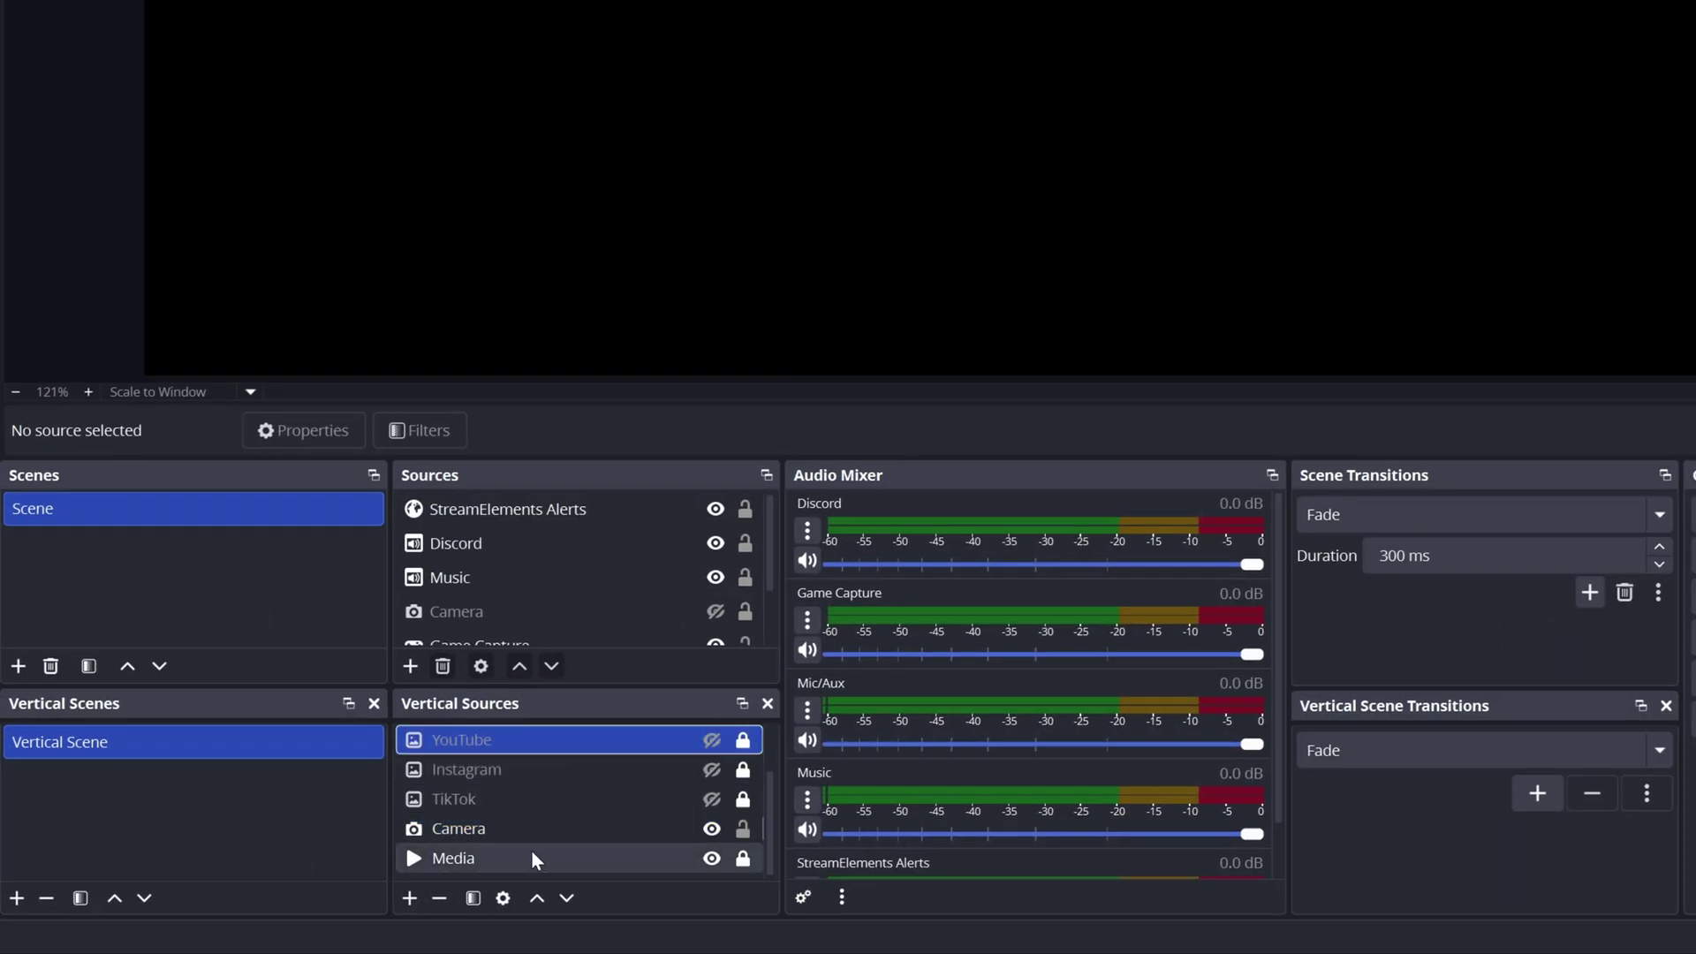
Move the YouTube, Instagram and TikTok overlays above the HUD clones and make Instagram visible
{"action": "scroll", "coordinate": [563, 797], "scroll_direction": "up", "scroll_amount": 2}
{"action": "left_click", "coordinate": [536, 897]}
{"action": "left_click", "coordinate": [536, 897]}
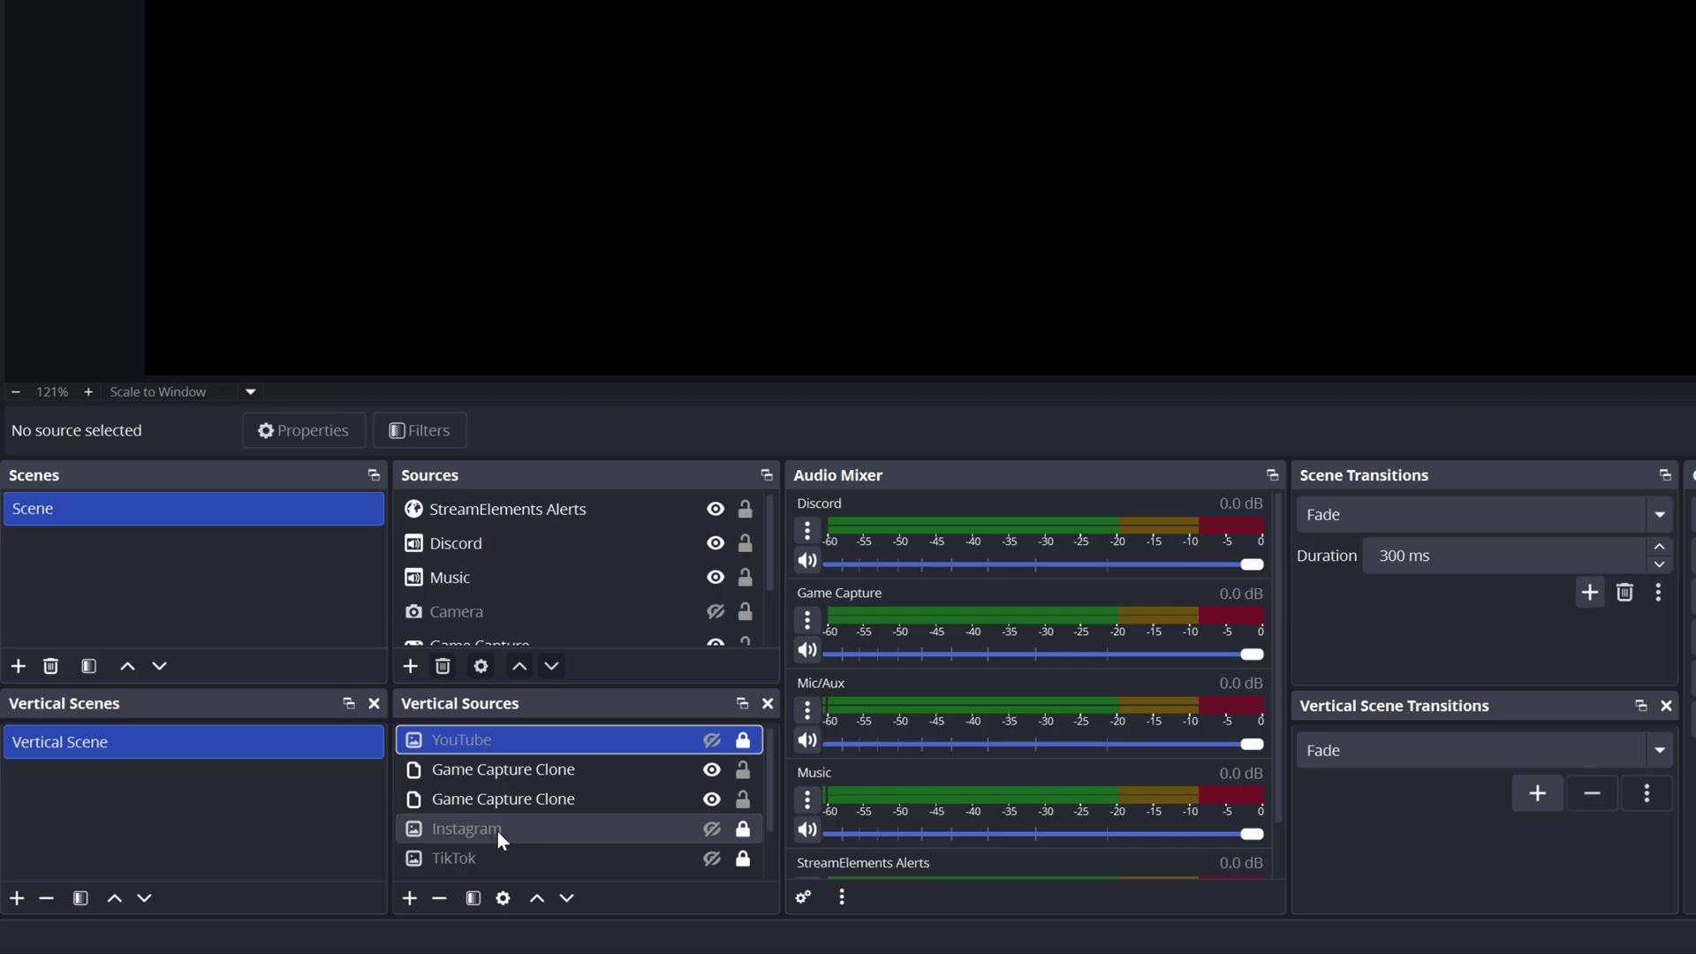
{"action": "left_click", "coordinate": [536, 897]}
{"action": "left_click", "coordinate": [536, 898]}
{"action": "left_click", "coordinate": [496, 860]}
{"action": "left_click", "coordinate": [533, 897]}
{"action": "left_click", "coordinate": [533, 896]}
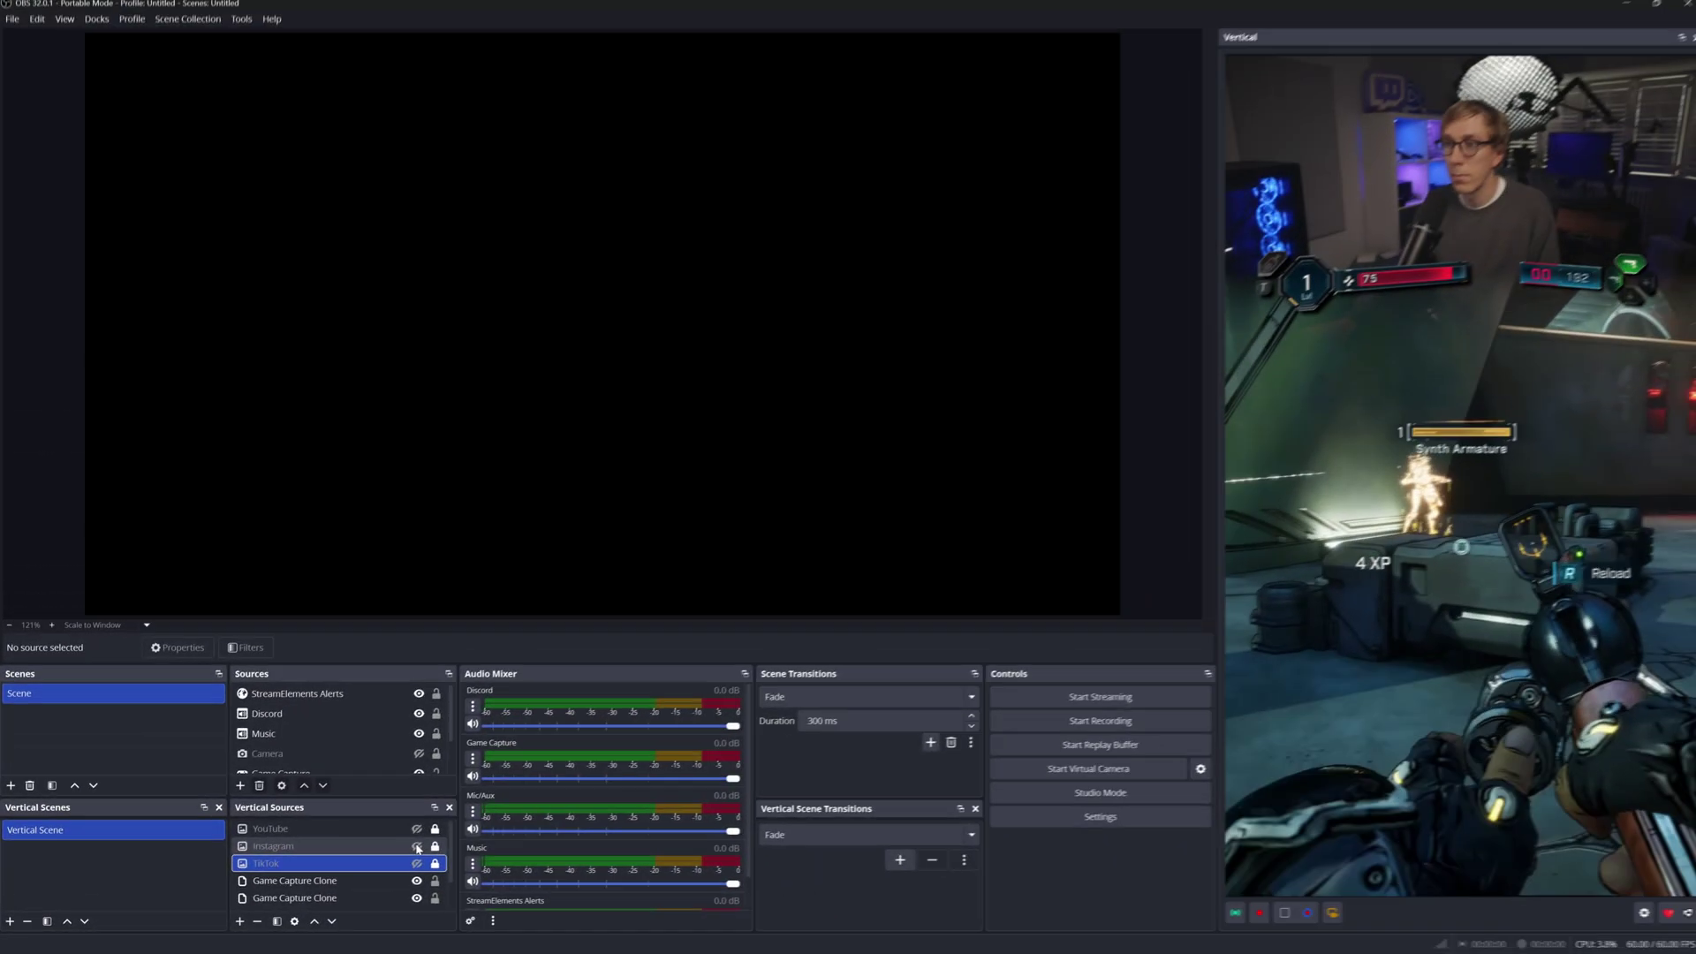
{"action": "left_click", "coordinate": [647, 789]}
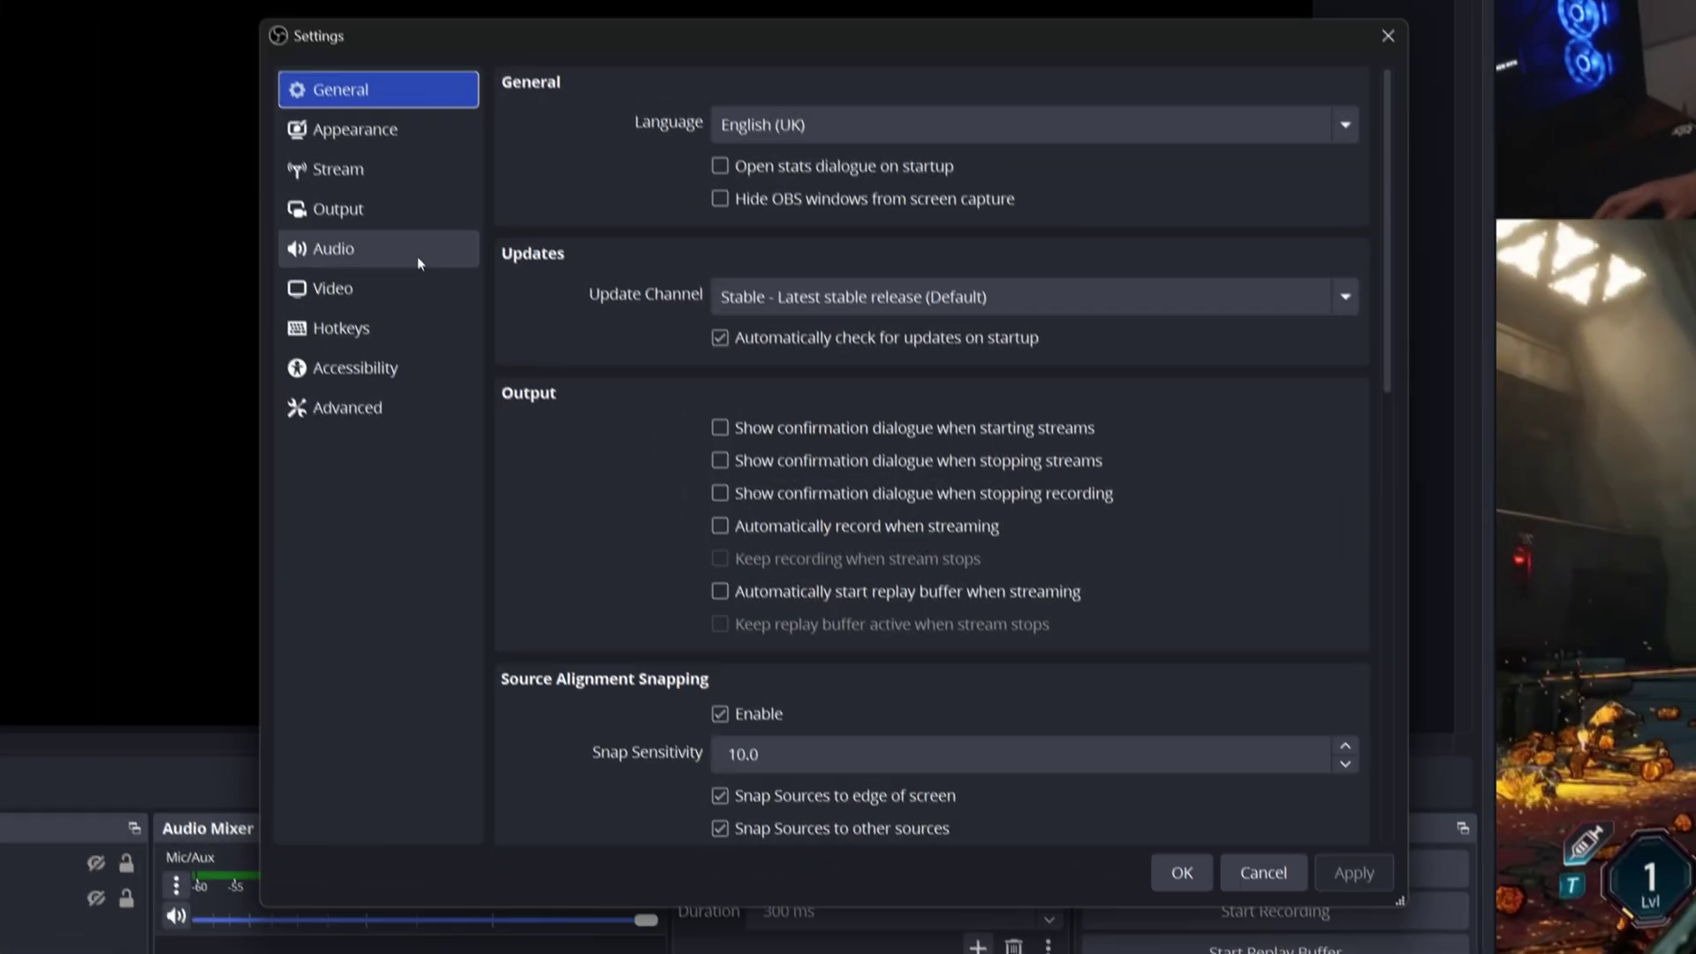
Set Mic/Auxiliary Audio to Microphone (RODECaster Pro II Chat) in the Audio settings
{"action": "left_click", "coordinate": [404, 258]}
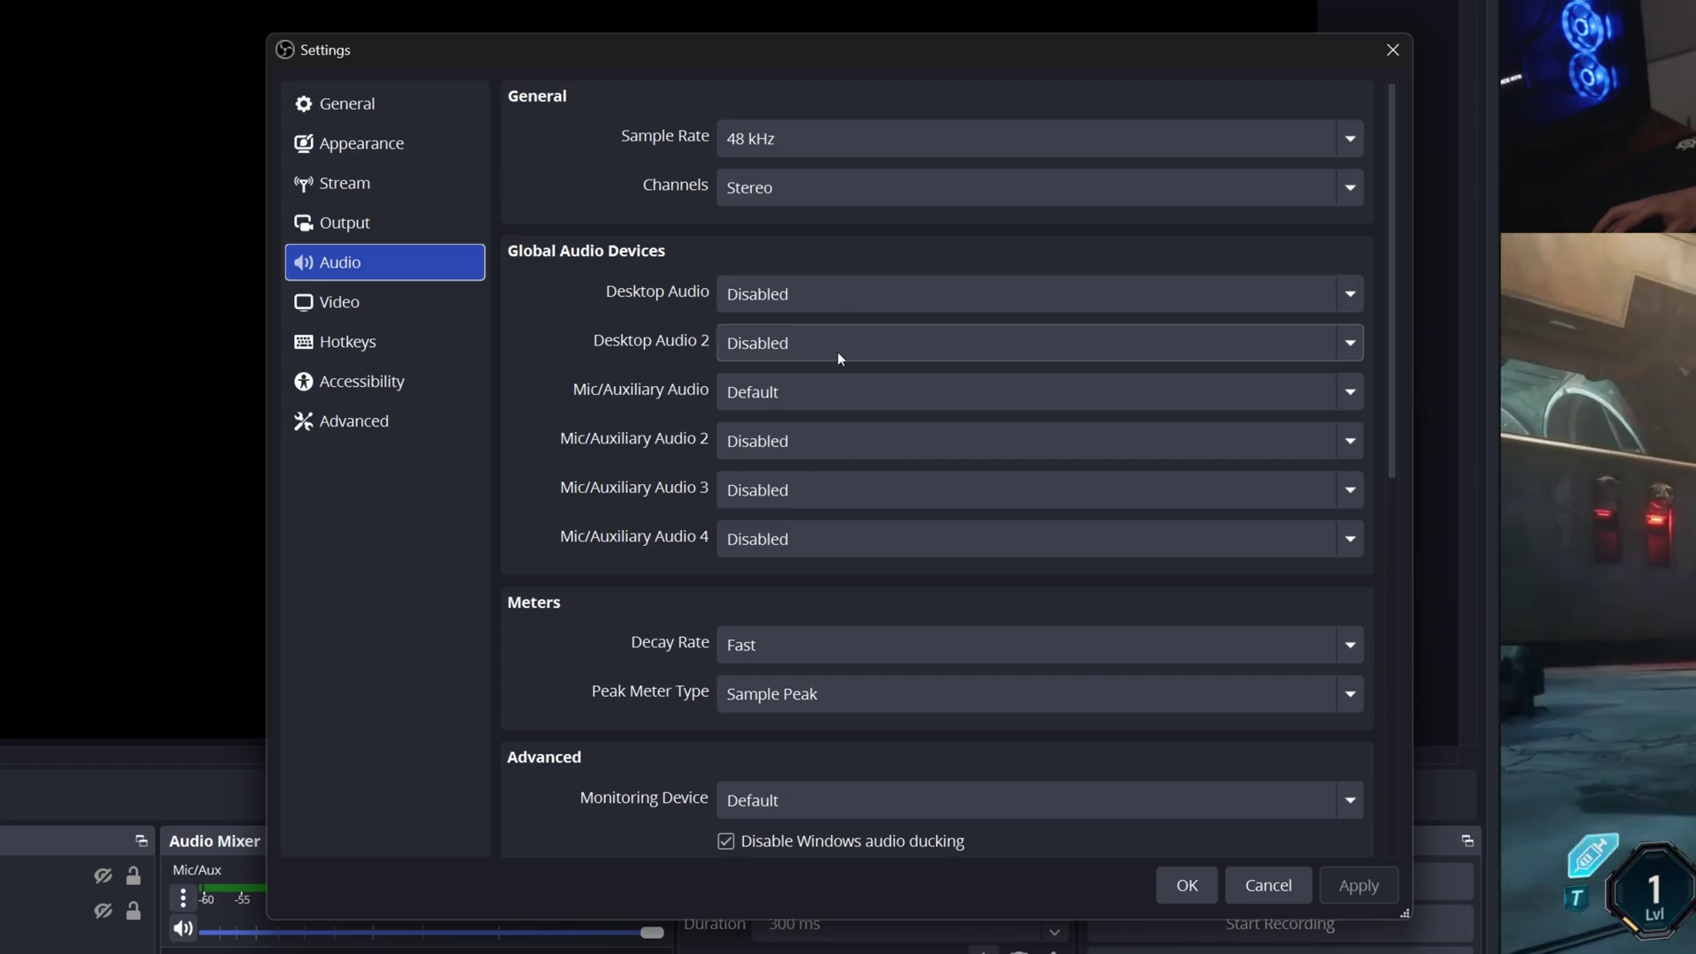
{"action": "left_click", "coordinate": [839, 397]}
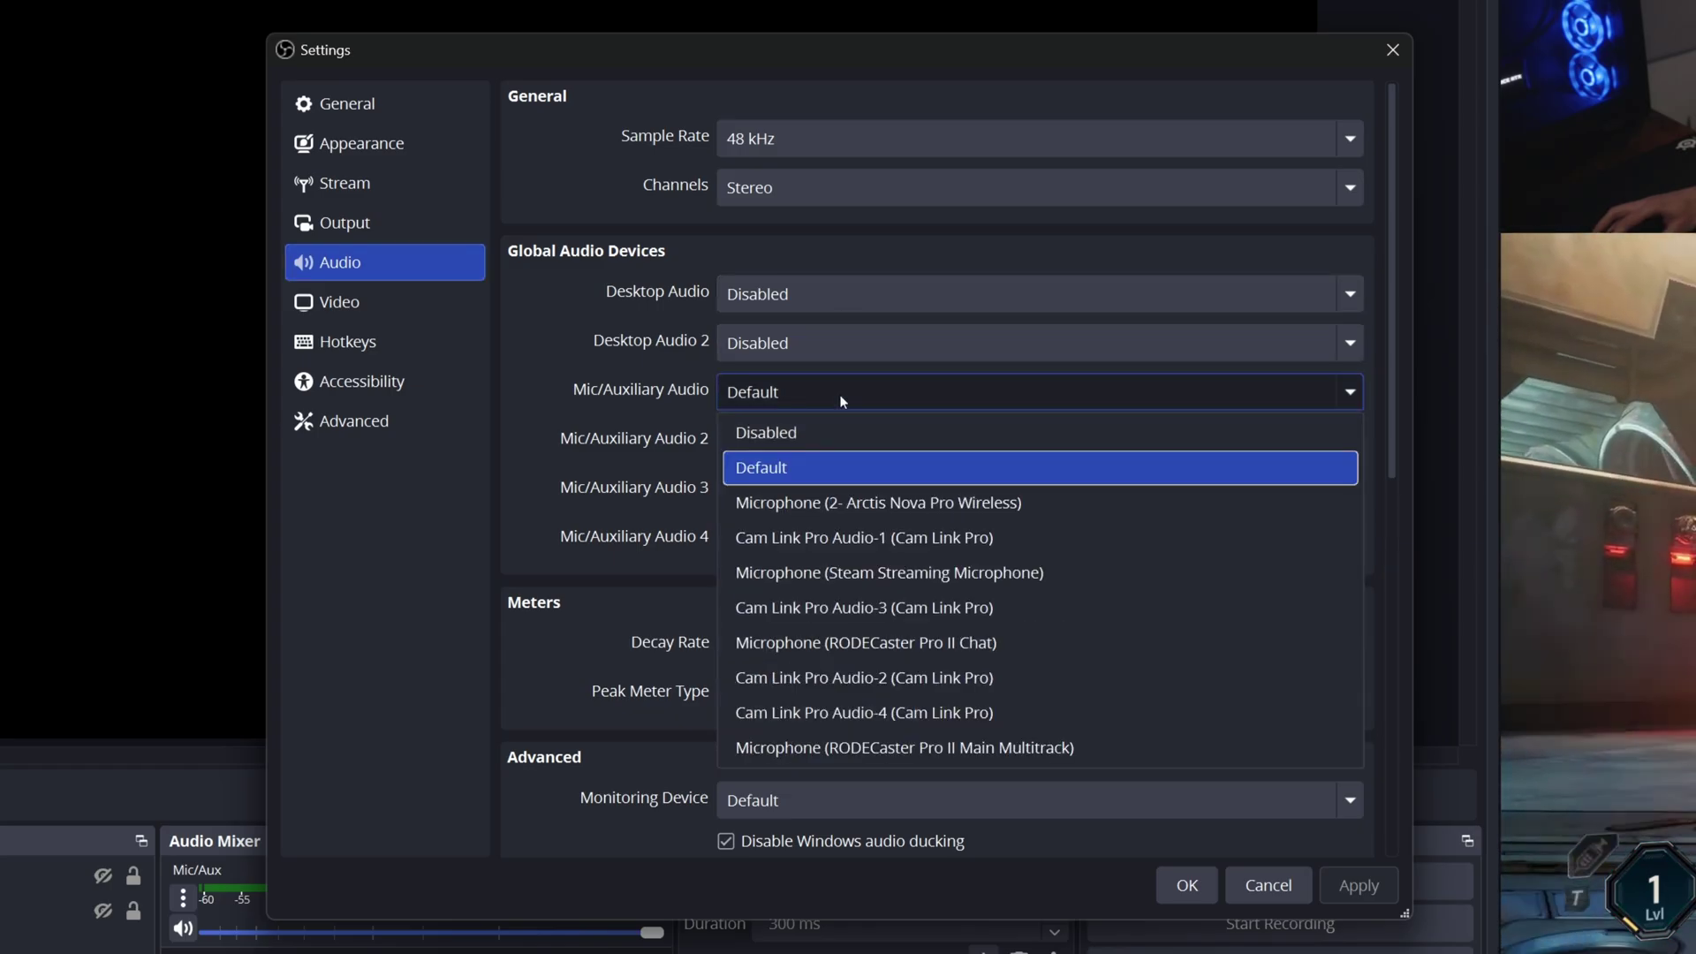
{"action": "left_click", "coordinate": [909, 644]}
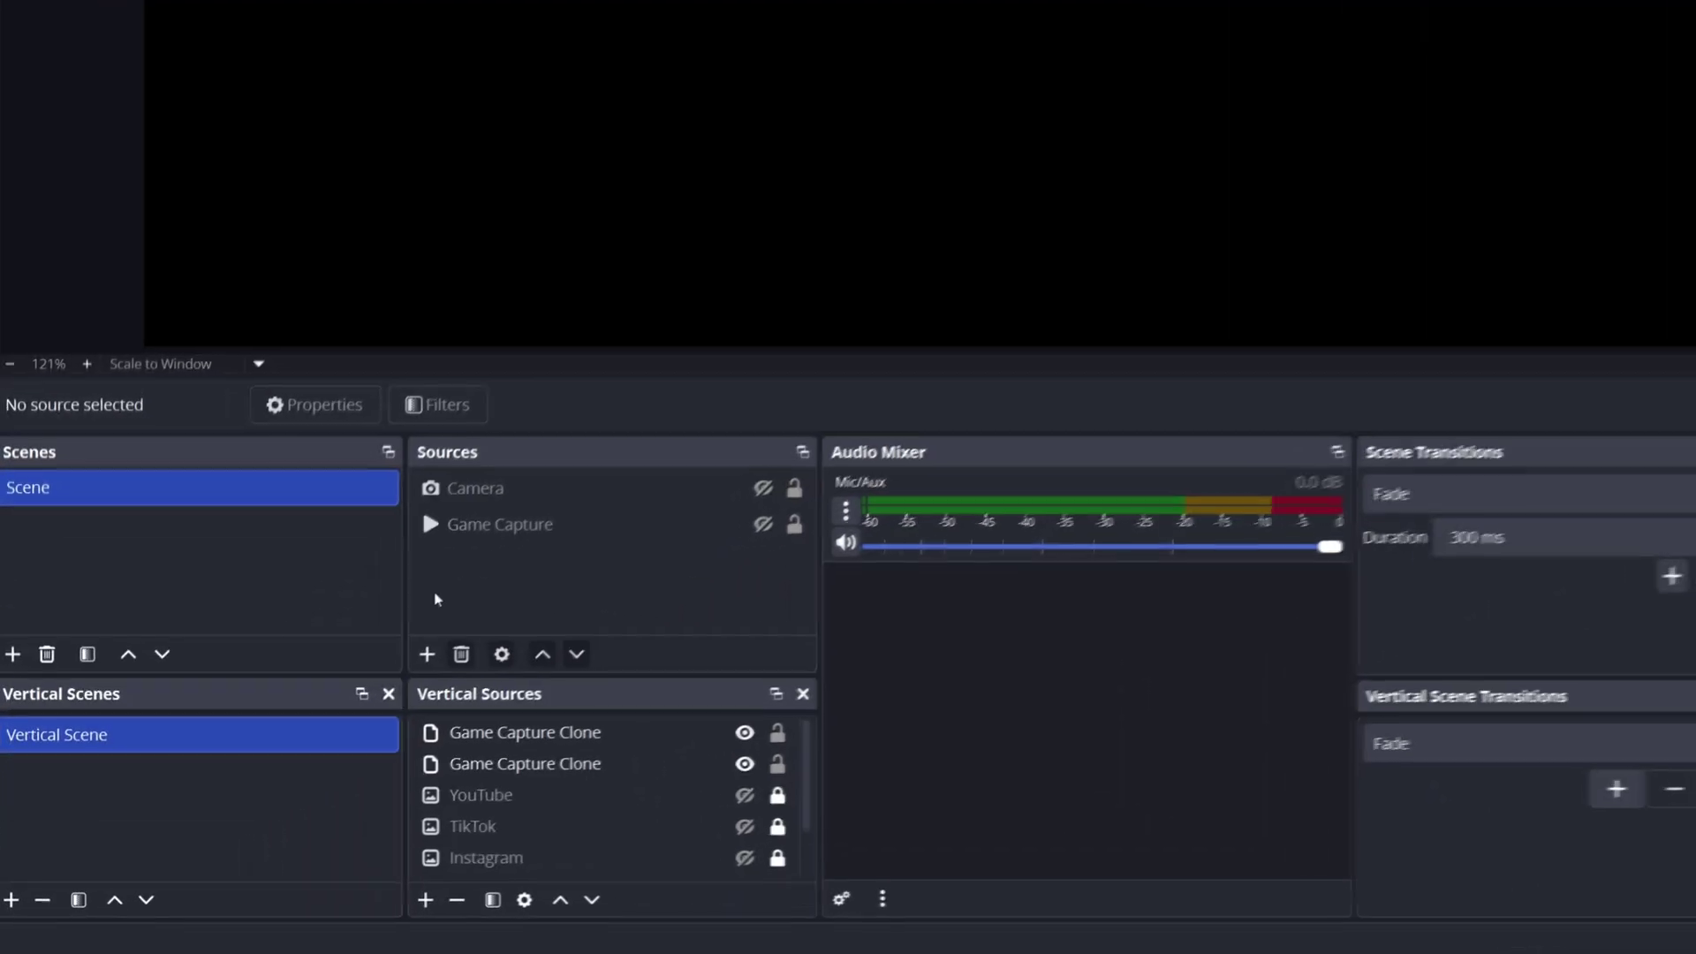
Add an Application Audio Capture source named Music for the Spotify window, matching by executable
{"action": "left_click", "coordinate": [249, 750]}
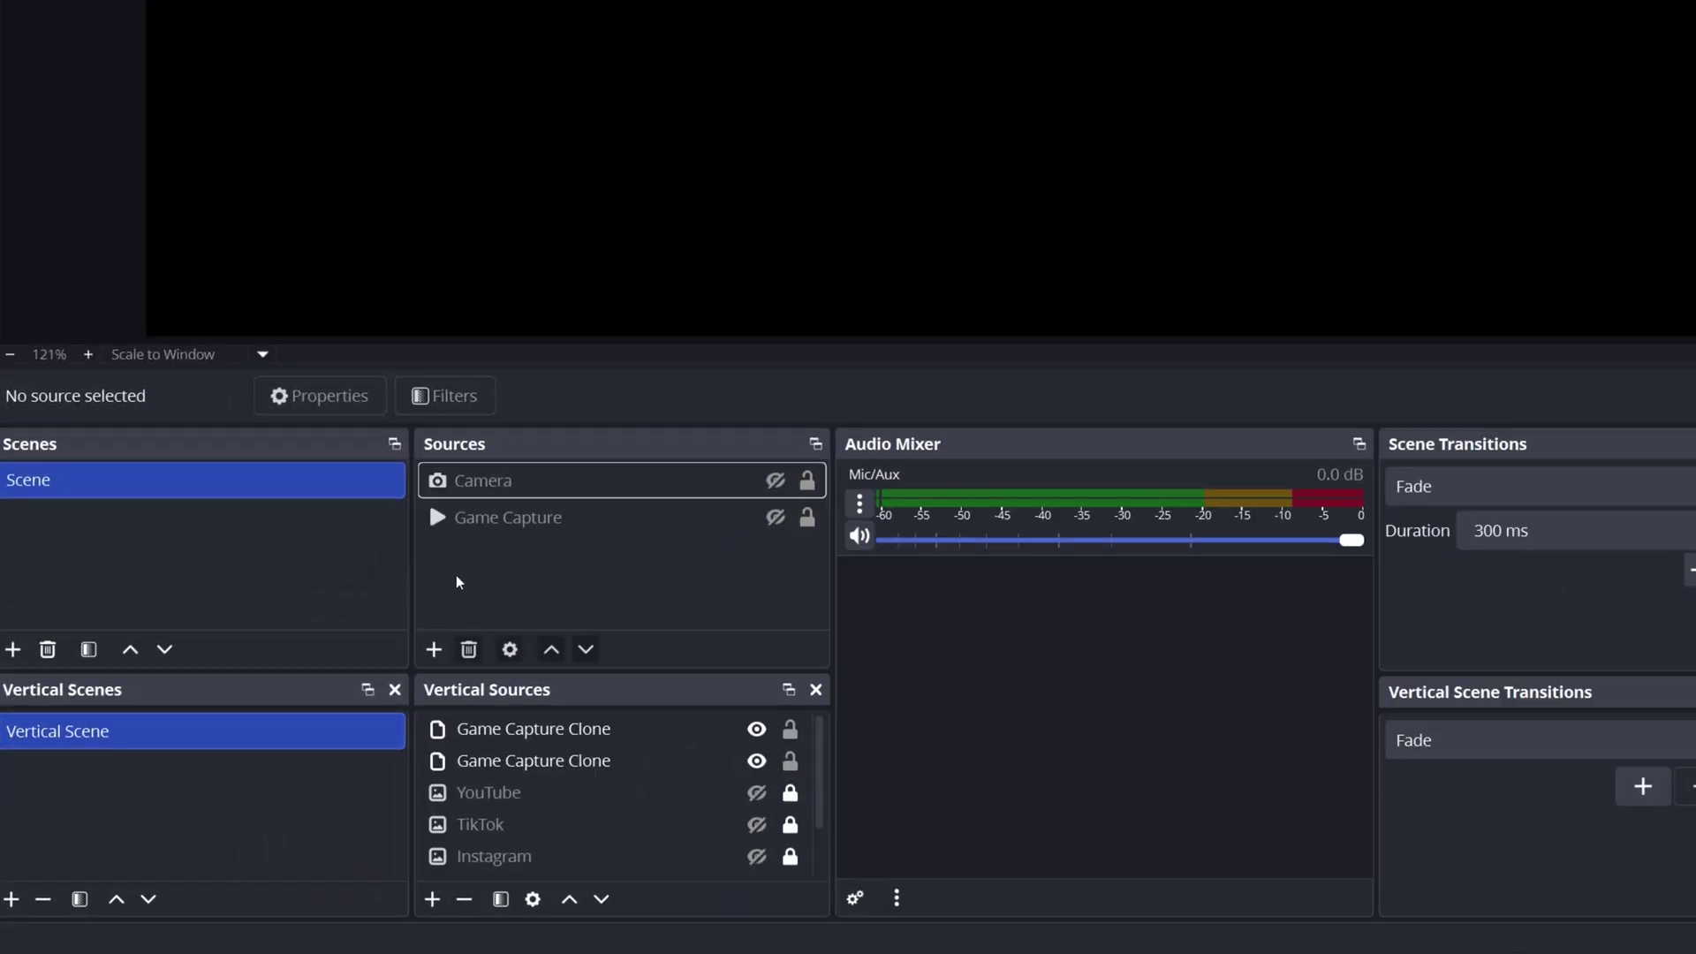
{"action": "left_click", "coordinate": [434, 650]}
{"action": "left_click", "coordinate": [677, 67]}
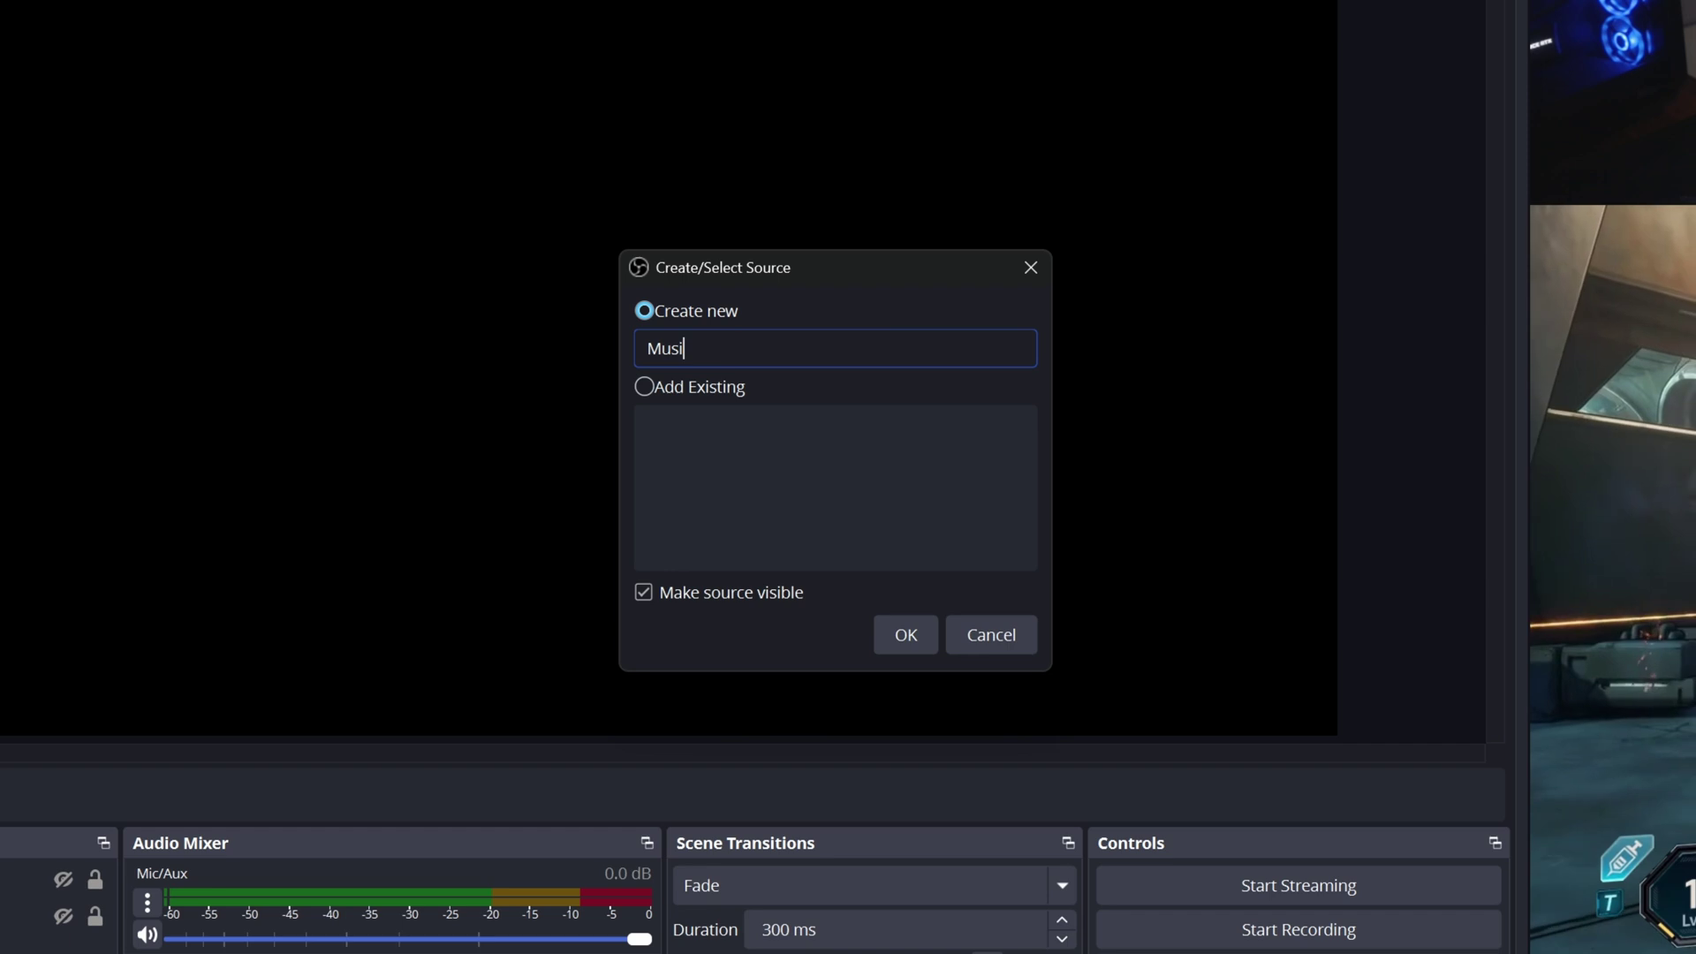
{"action": "type", "text": "Music"}
{"action": "key", "text": "Return"}
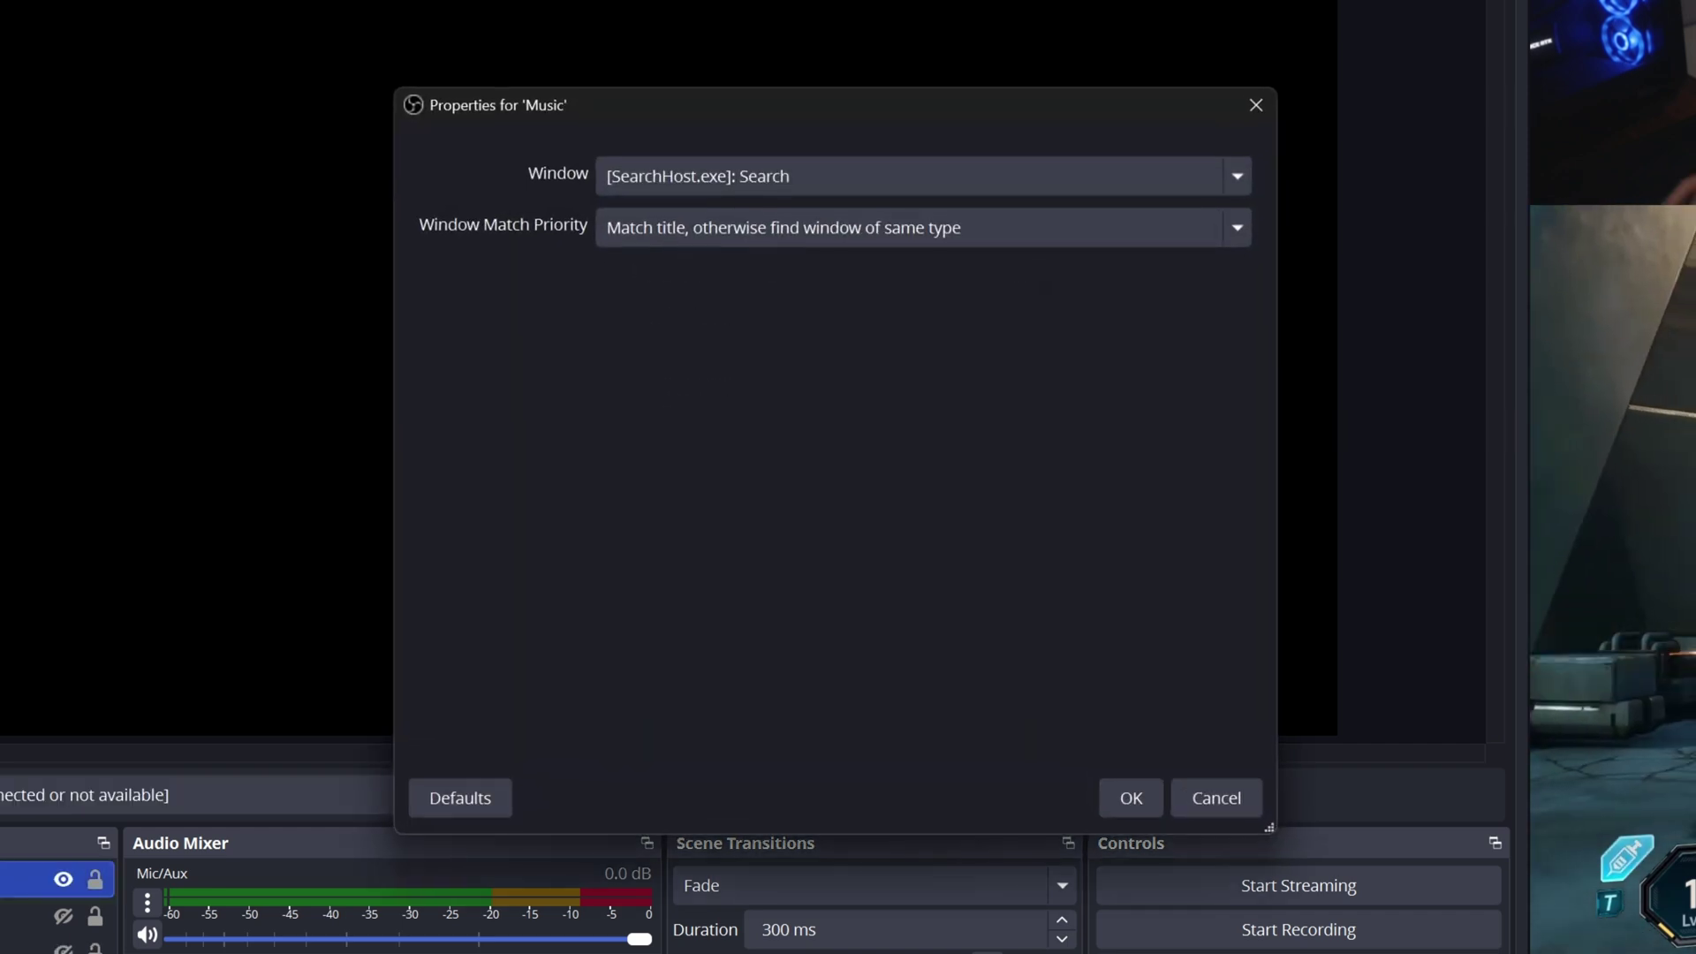
{"action": "left_click", "coordinate": [874, 179]}
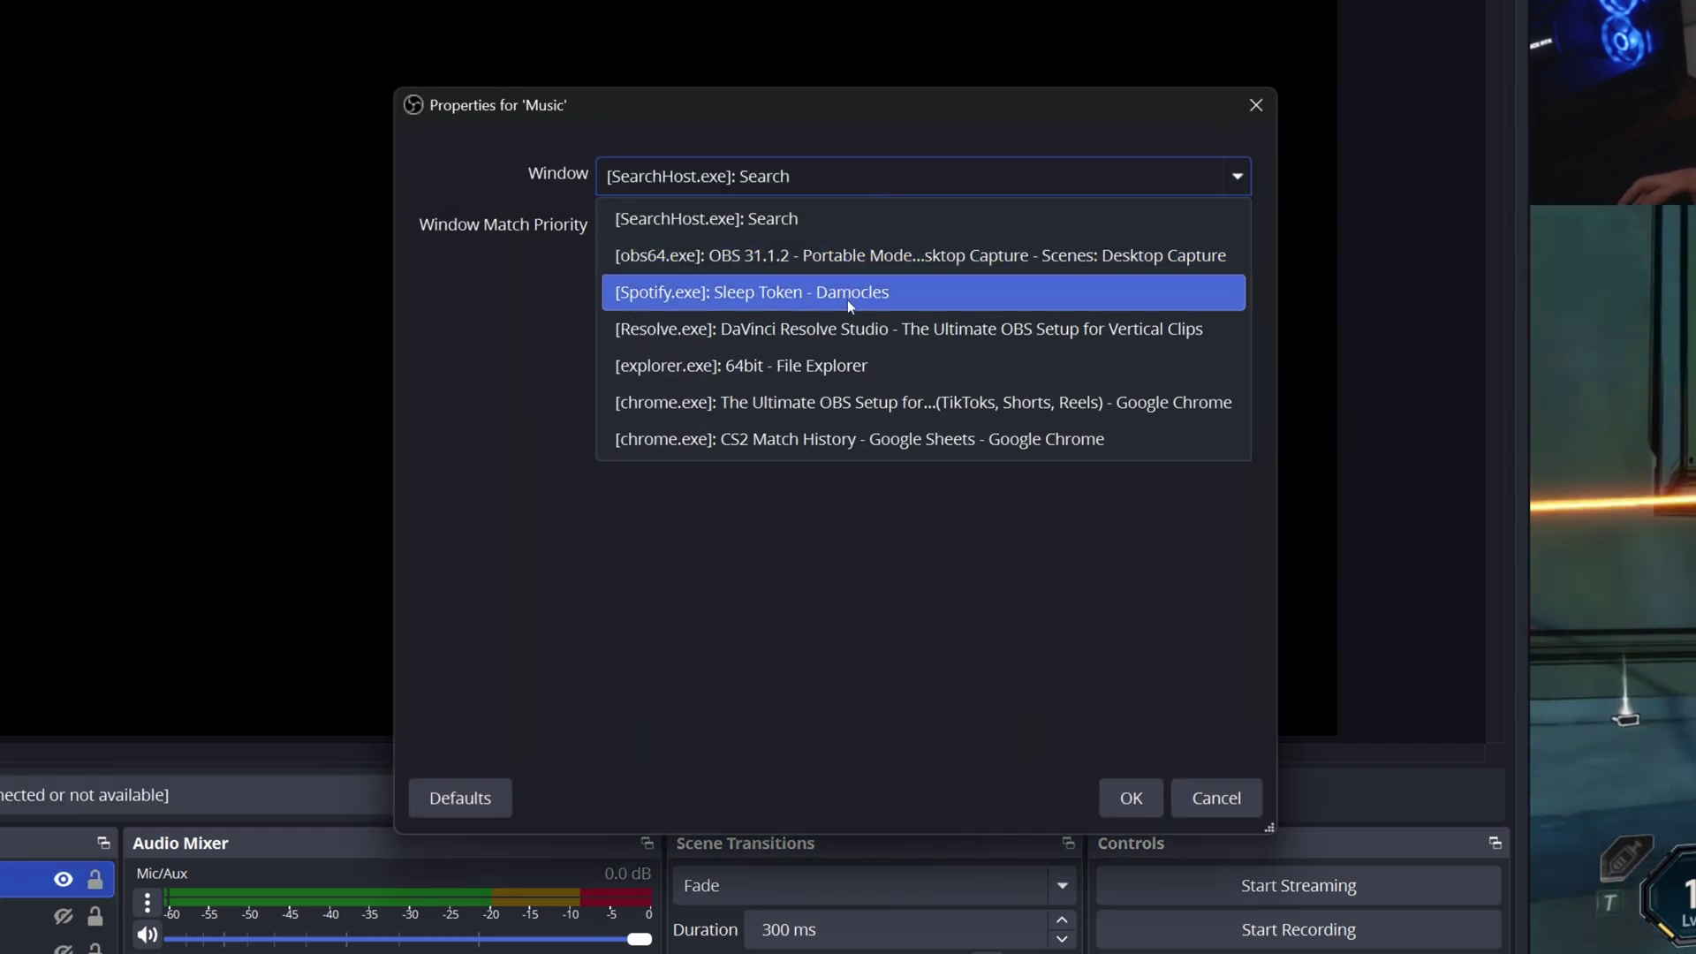
{"action": "left_click", "coordinate": [848, 292]}
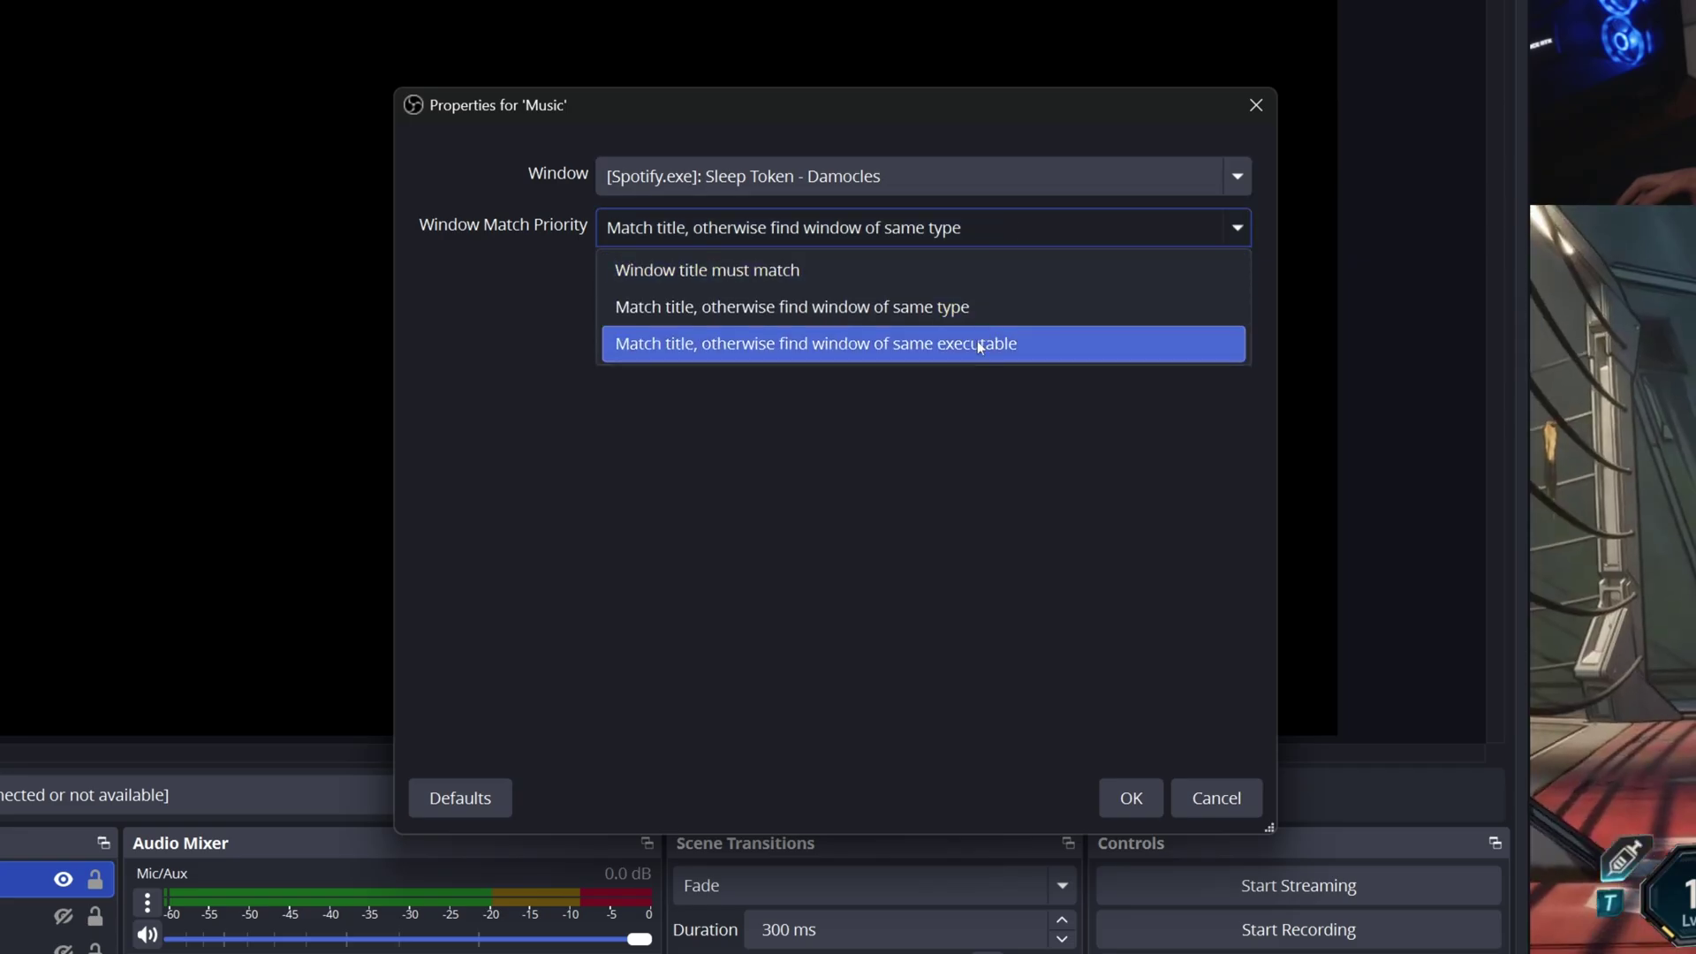
{"action": "left_click", "coordinate": [1045, 356]}
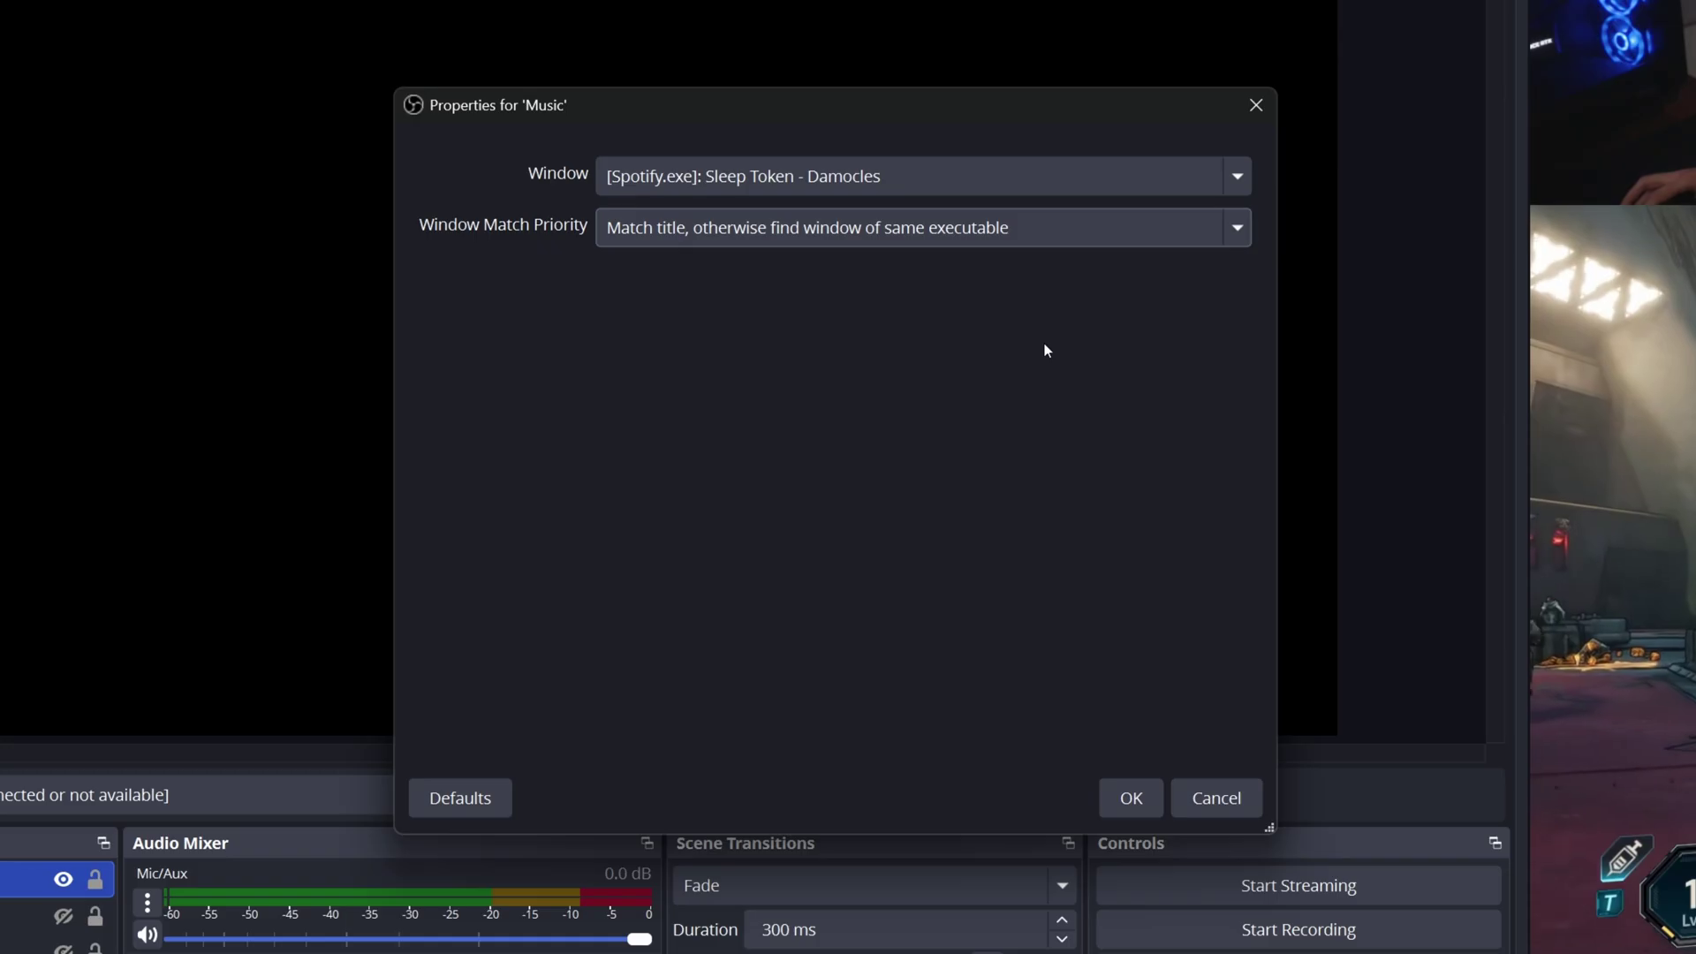
{"action": "left_click", "coordinate": [1132, 797]}
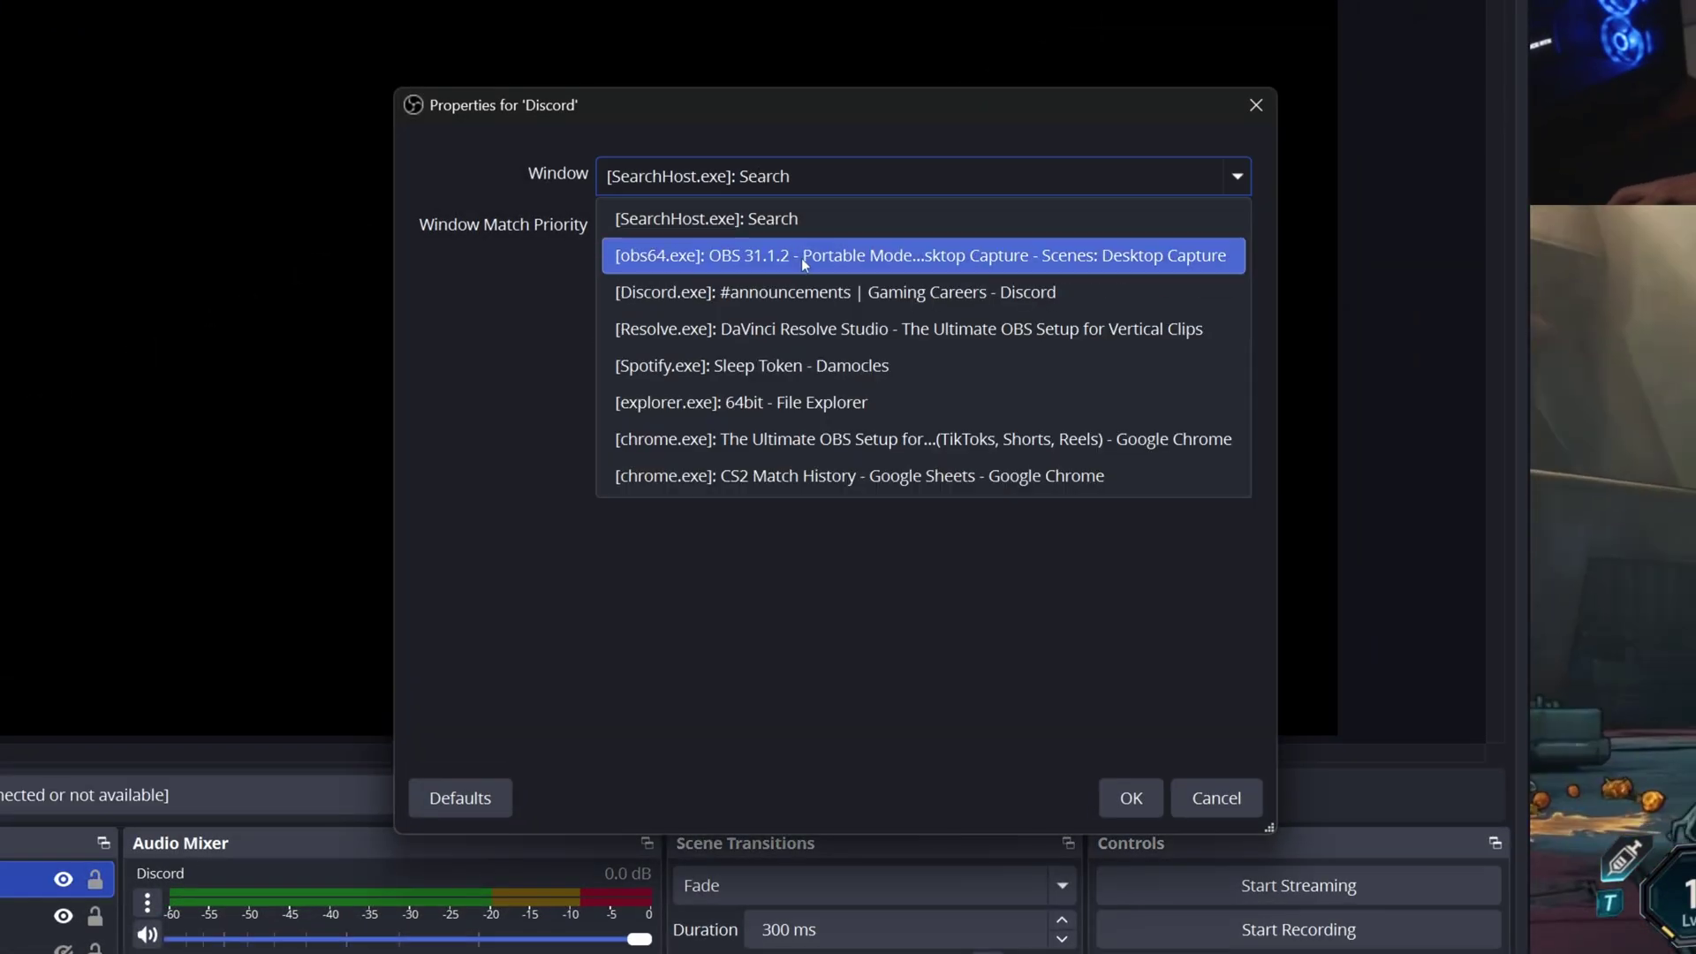
Point the Discord application audio source at the Discord window, matching by executable
{"action": "left_click", "coordinate": [827, 290]}
{"action": "left_click", "coordinate": [1003, 227]}
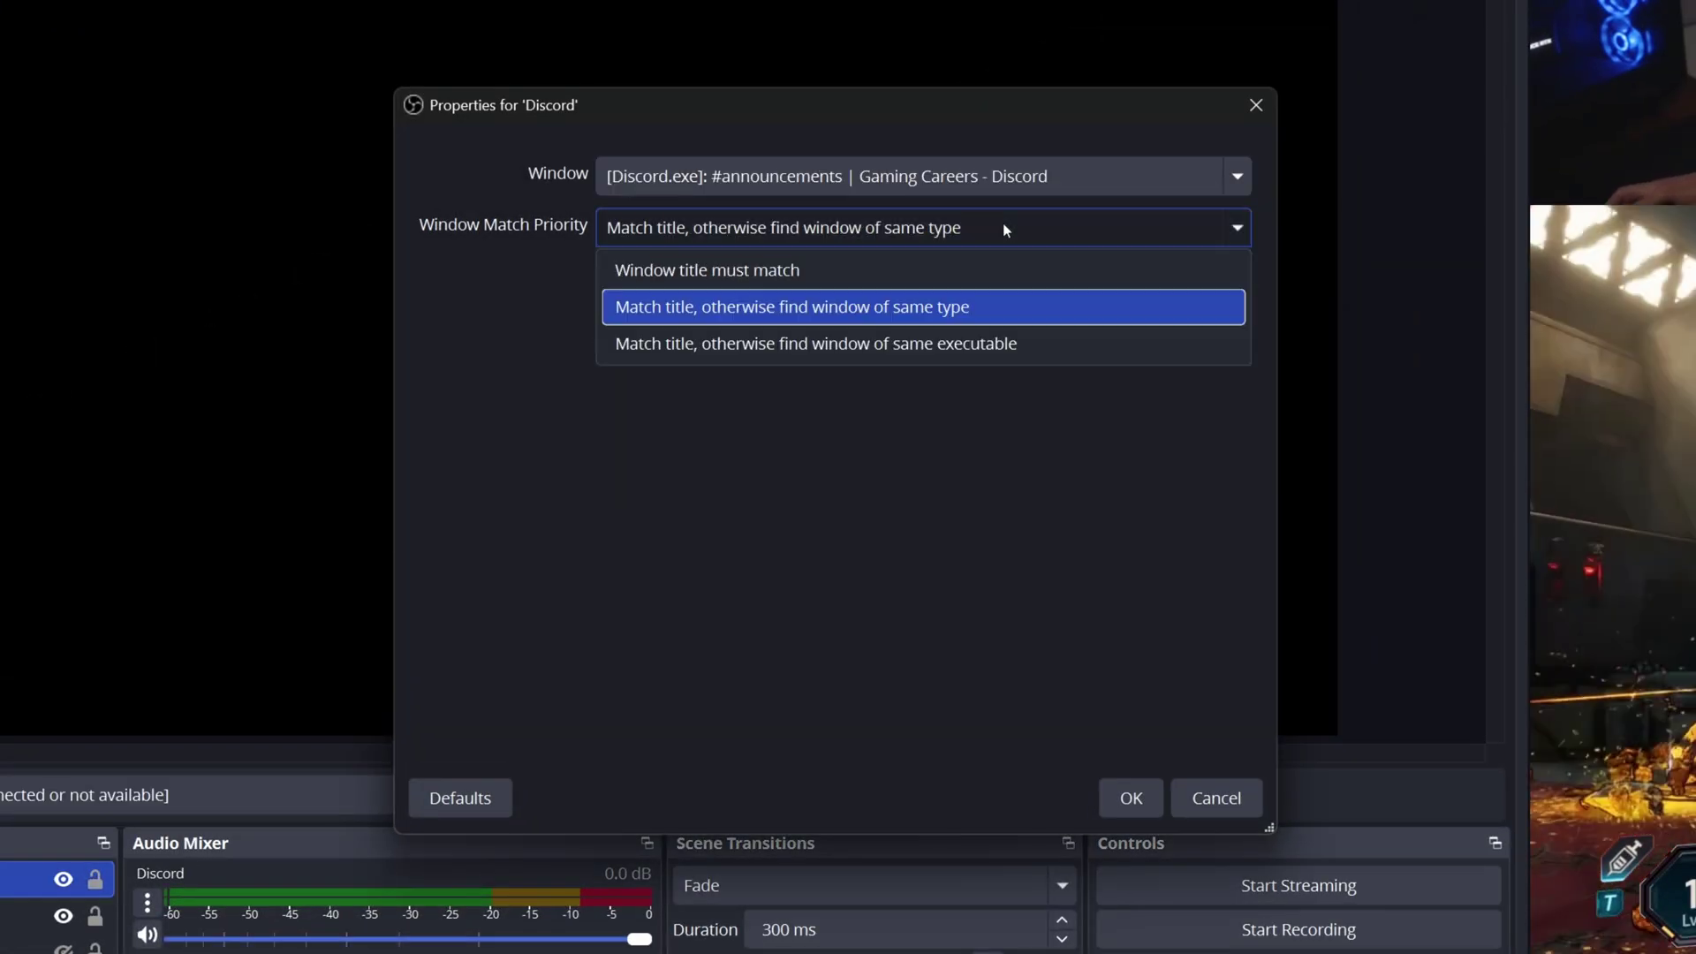
{"action": "left_click", "coordinate": [1012, 342]}
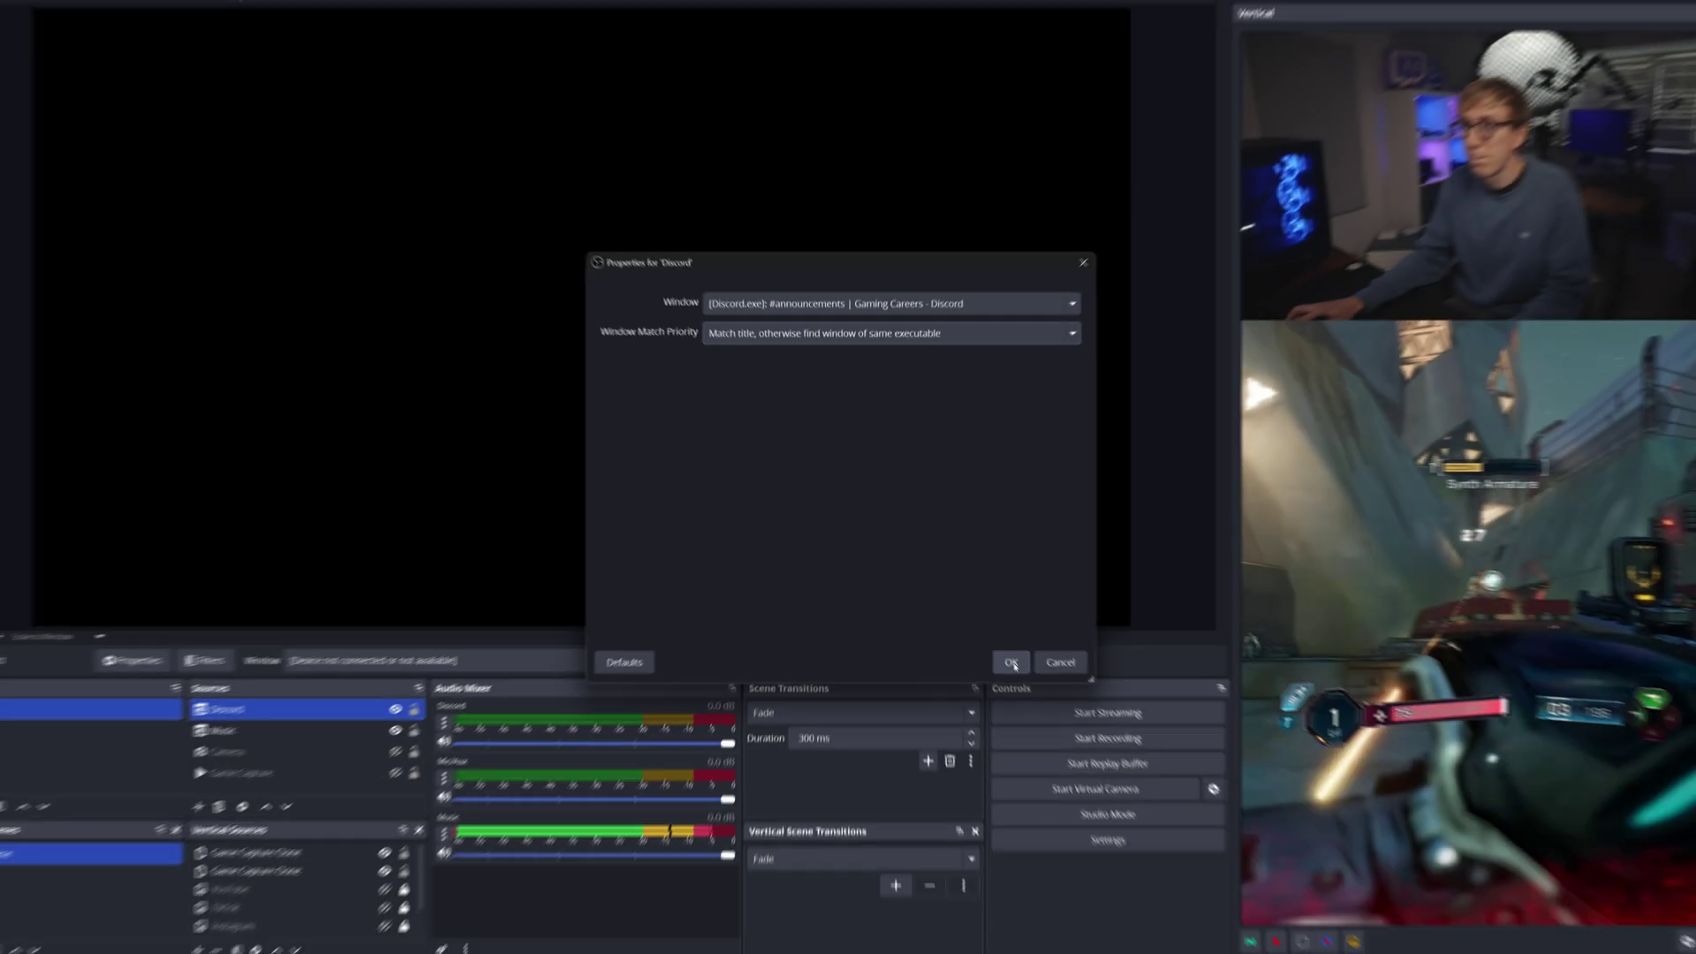
{"action": "left_click", "coordinate": [1011, 662]}
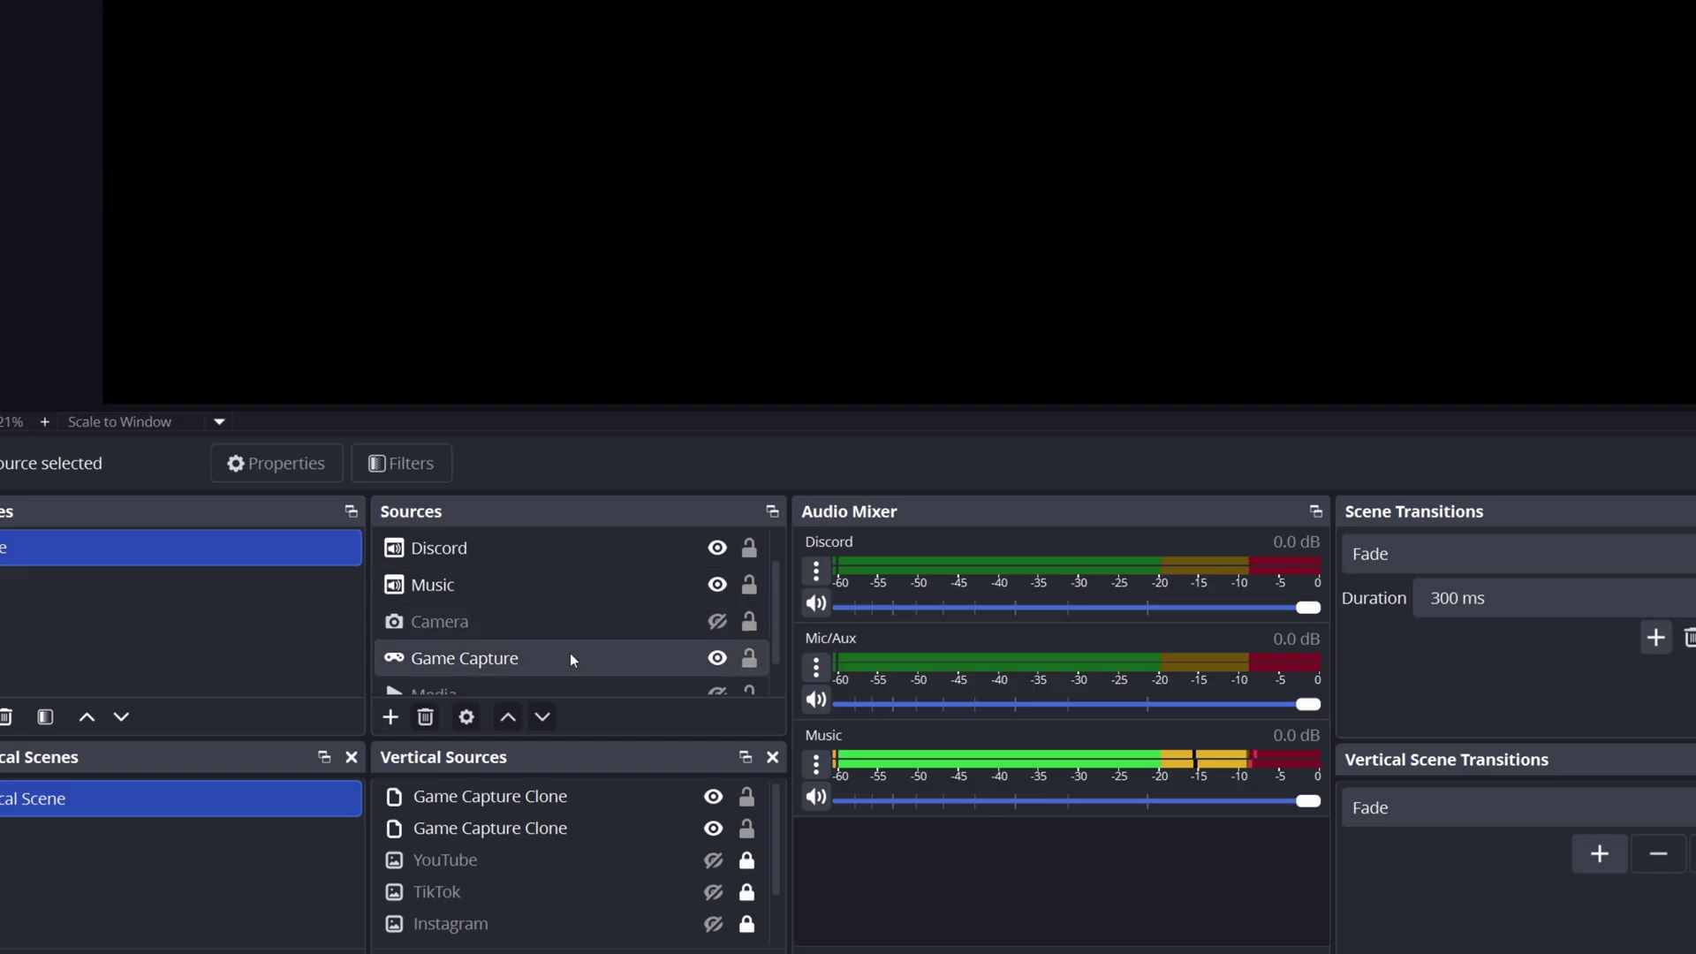
Enable Capture Audio in the Game Capture source properties
{"action": "left_click", "coordinate": [570, 657]}
{"action": "left_click", "coordinate": [284, 463]}
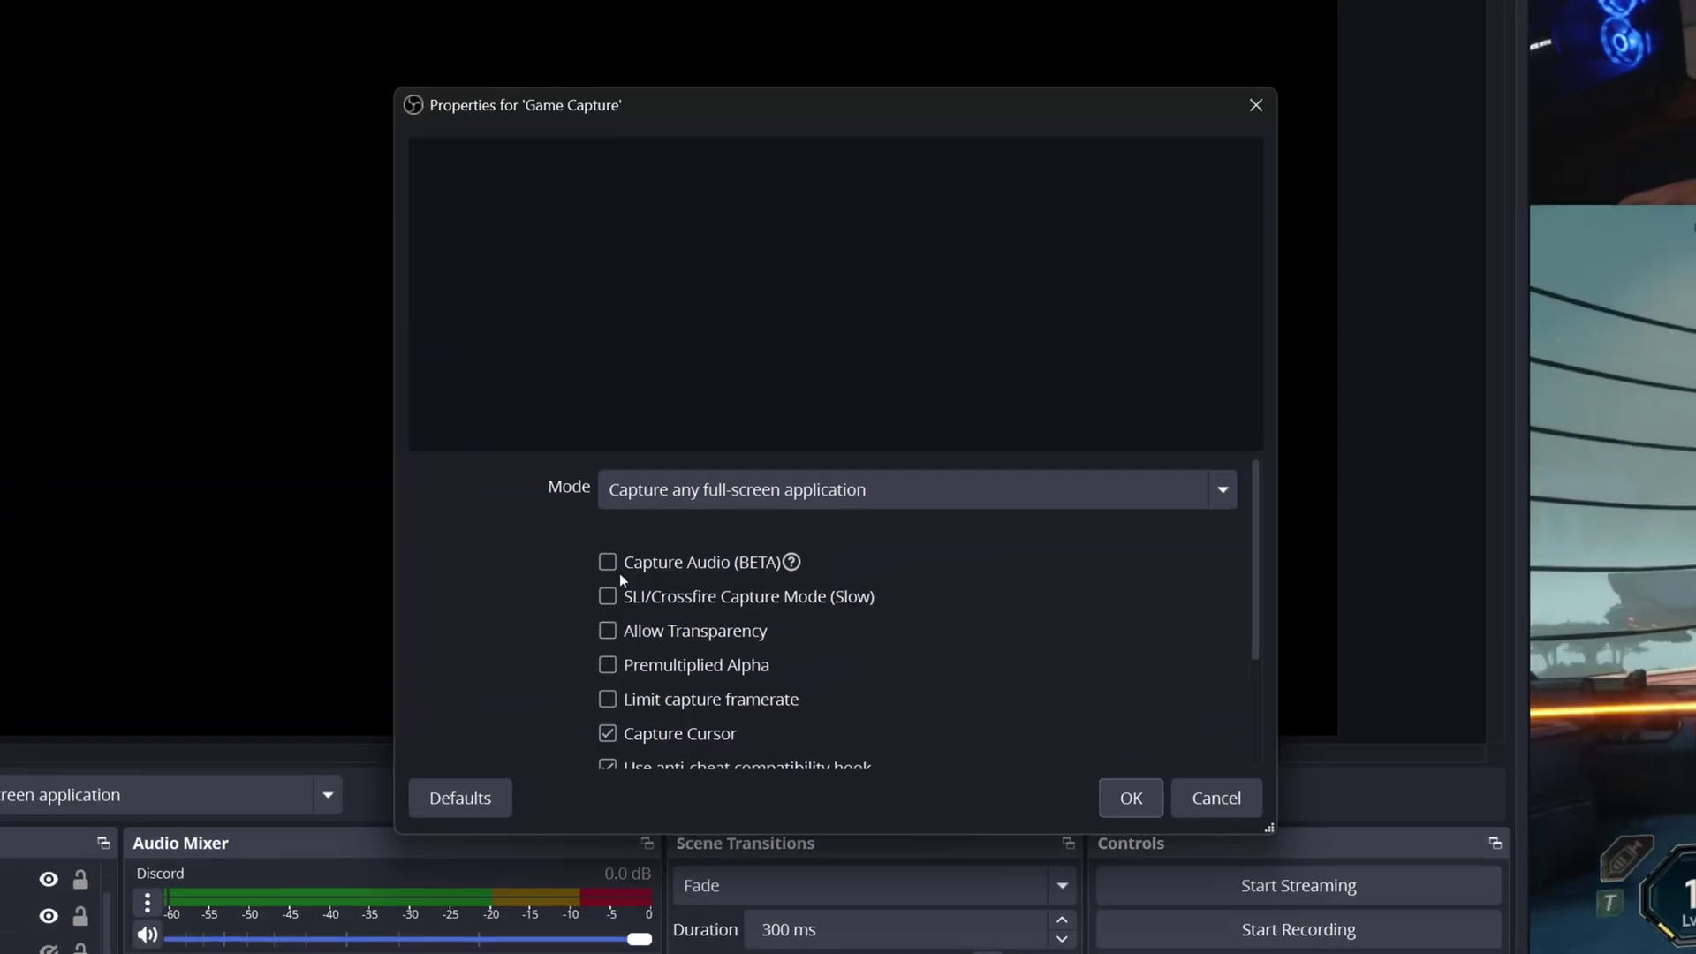
{"action": "left_click", "coordinate": [607, 562]}
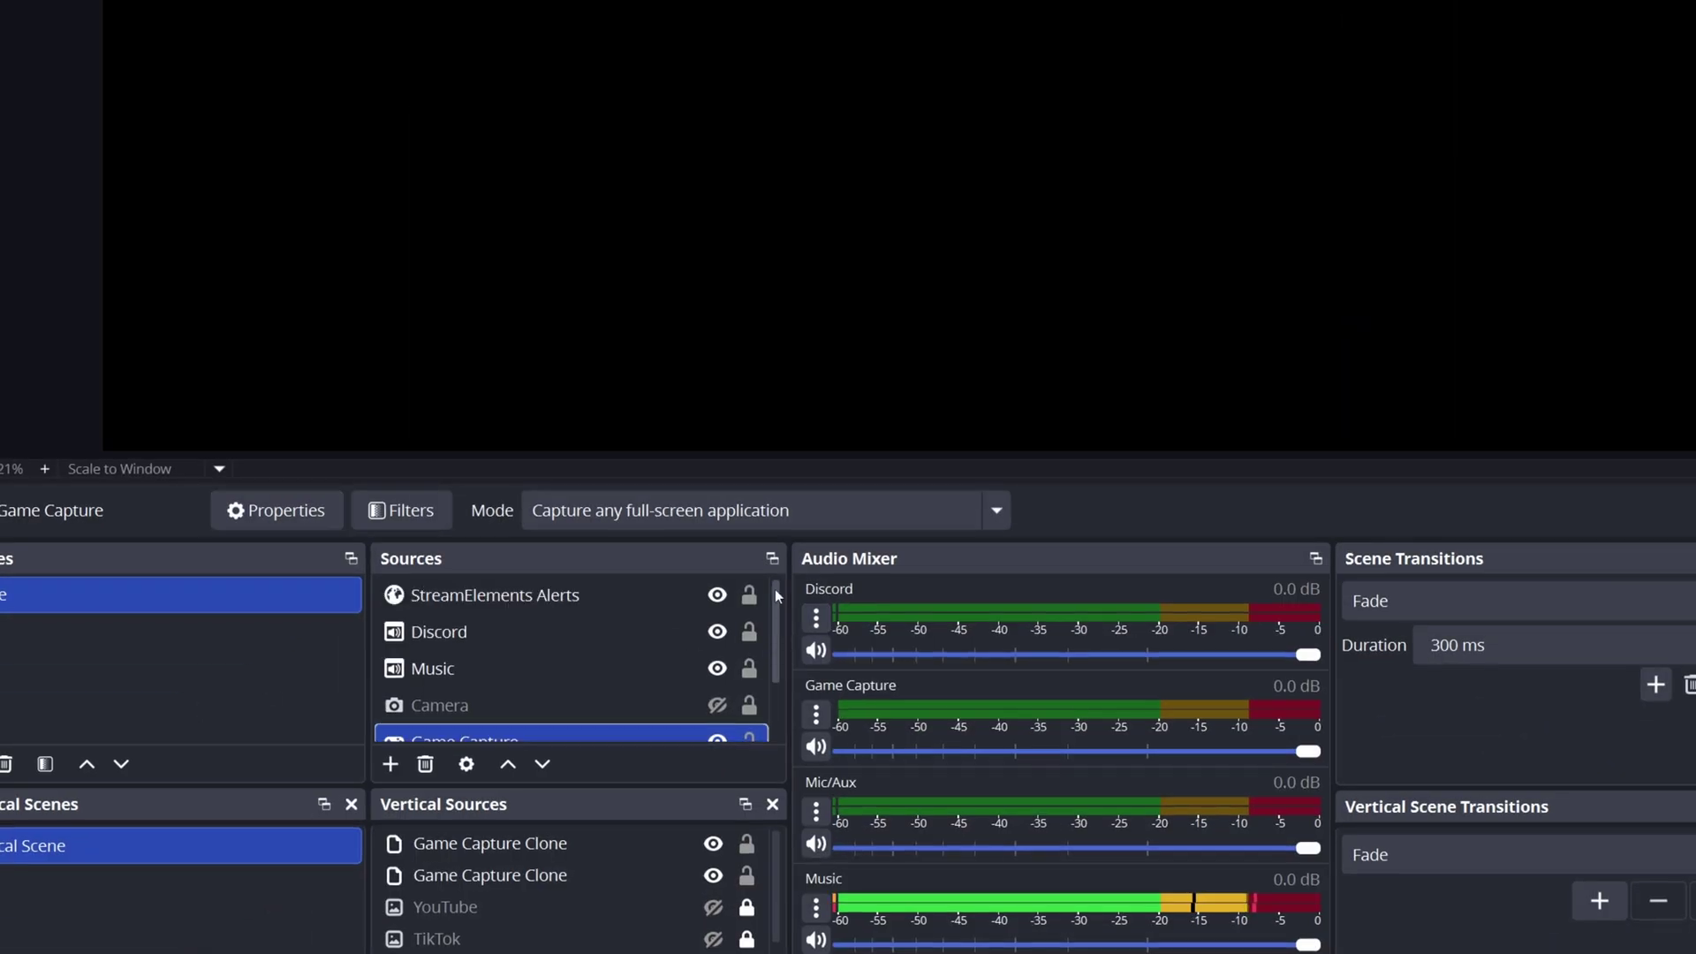
Turn on Control audio via OBS for StreamElements Alerts and bring up Advanced Audio Properties
{"action": "left_click", "coordinate": [603, 597]}
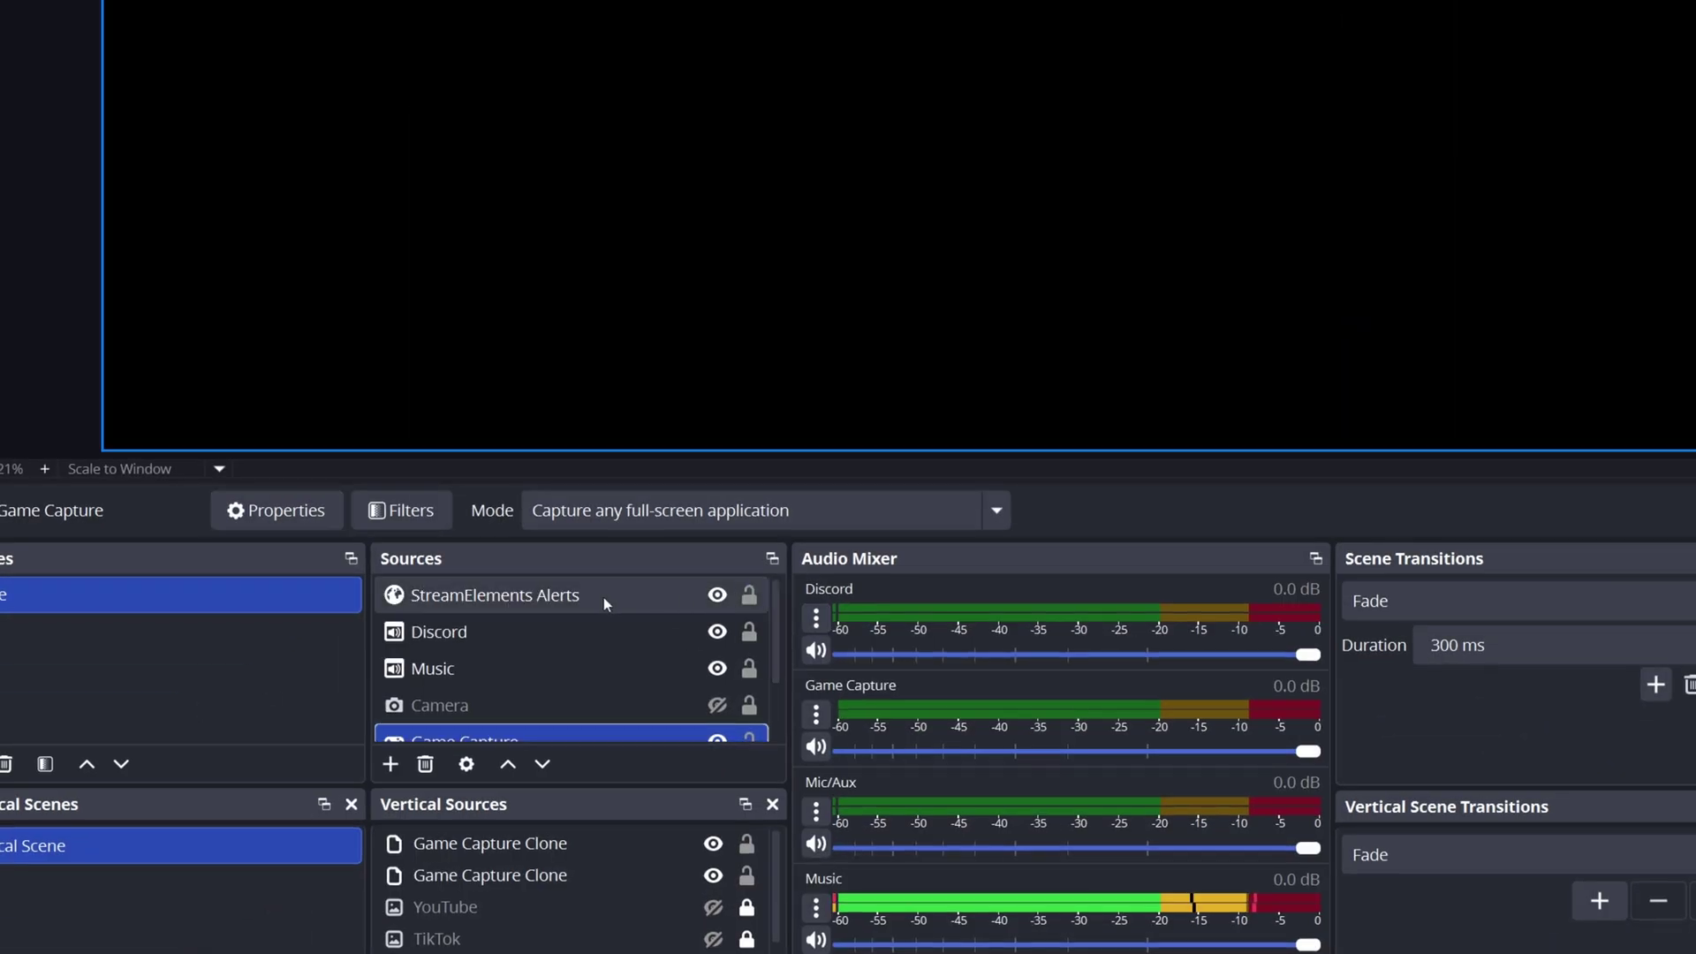
{"action": "left_click", "coordinate": [287, 511]}
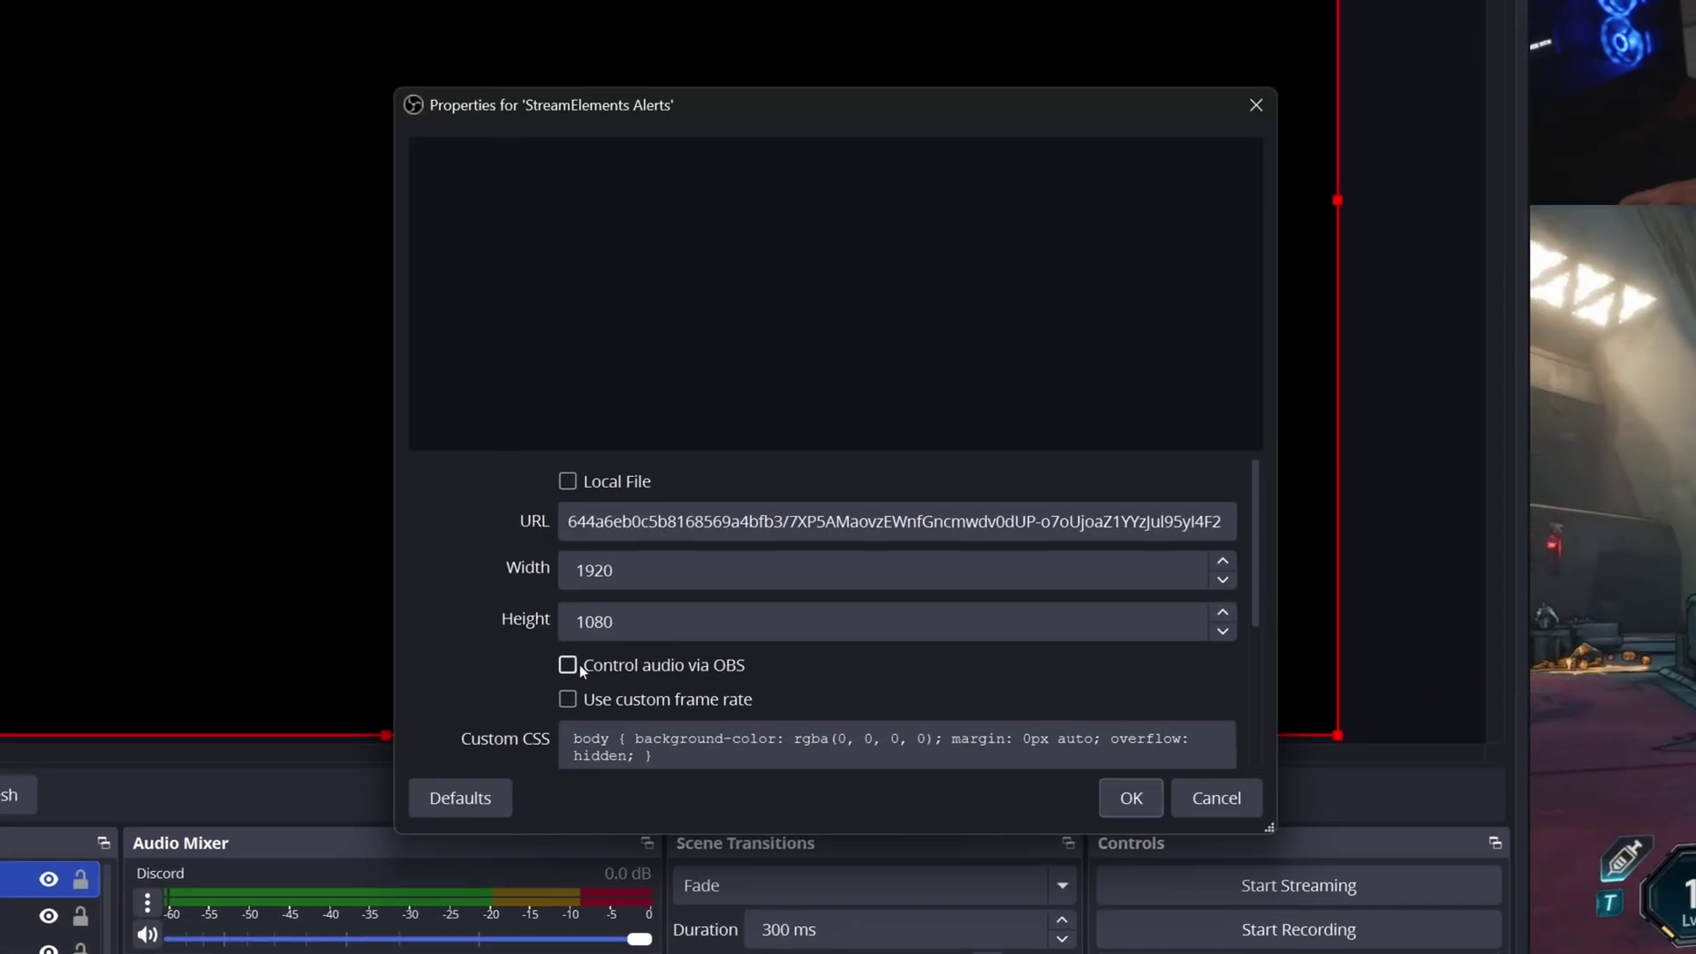
{"action": "left_click", "coordinate": [568, 665]}
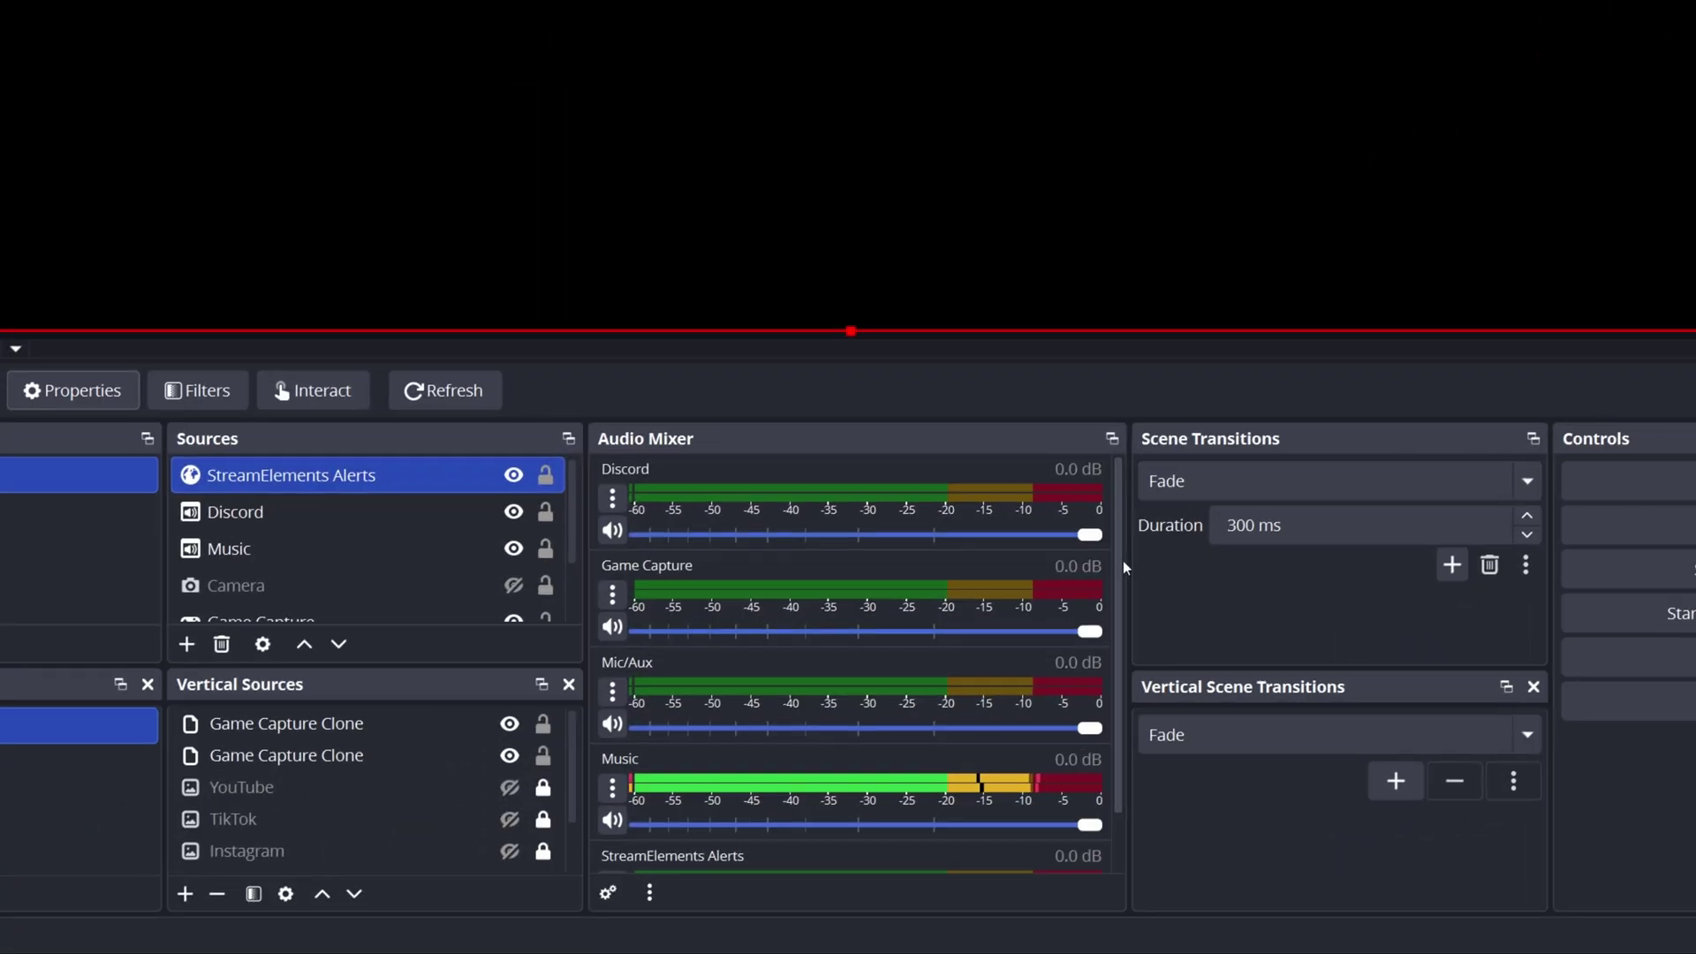
{"action": "scroll", "coordinate": [1122, 559], "scroll_direction": "down", "scroll_amount": 2}
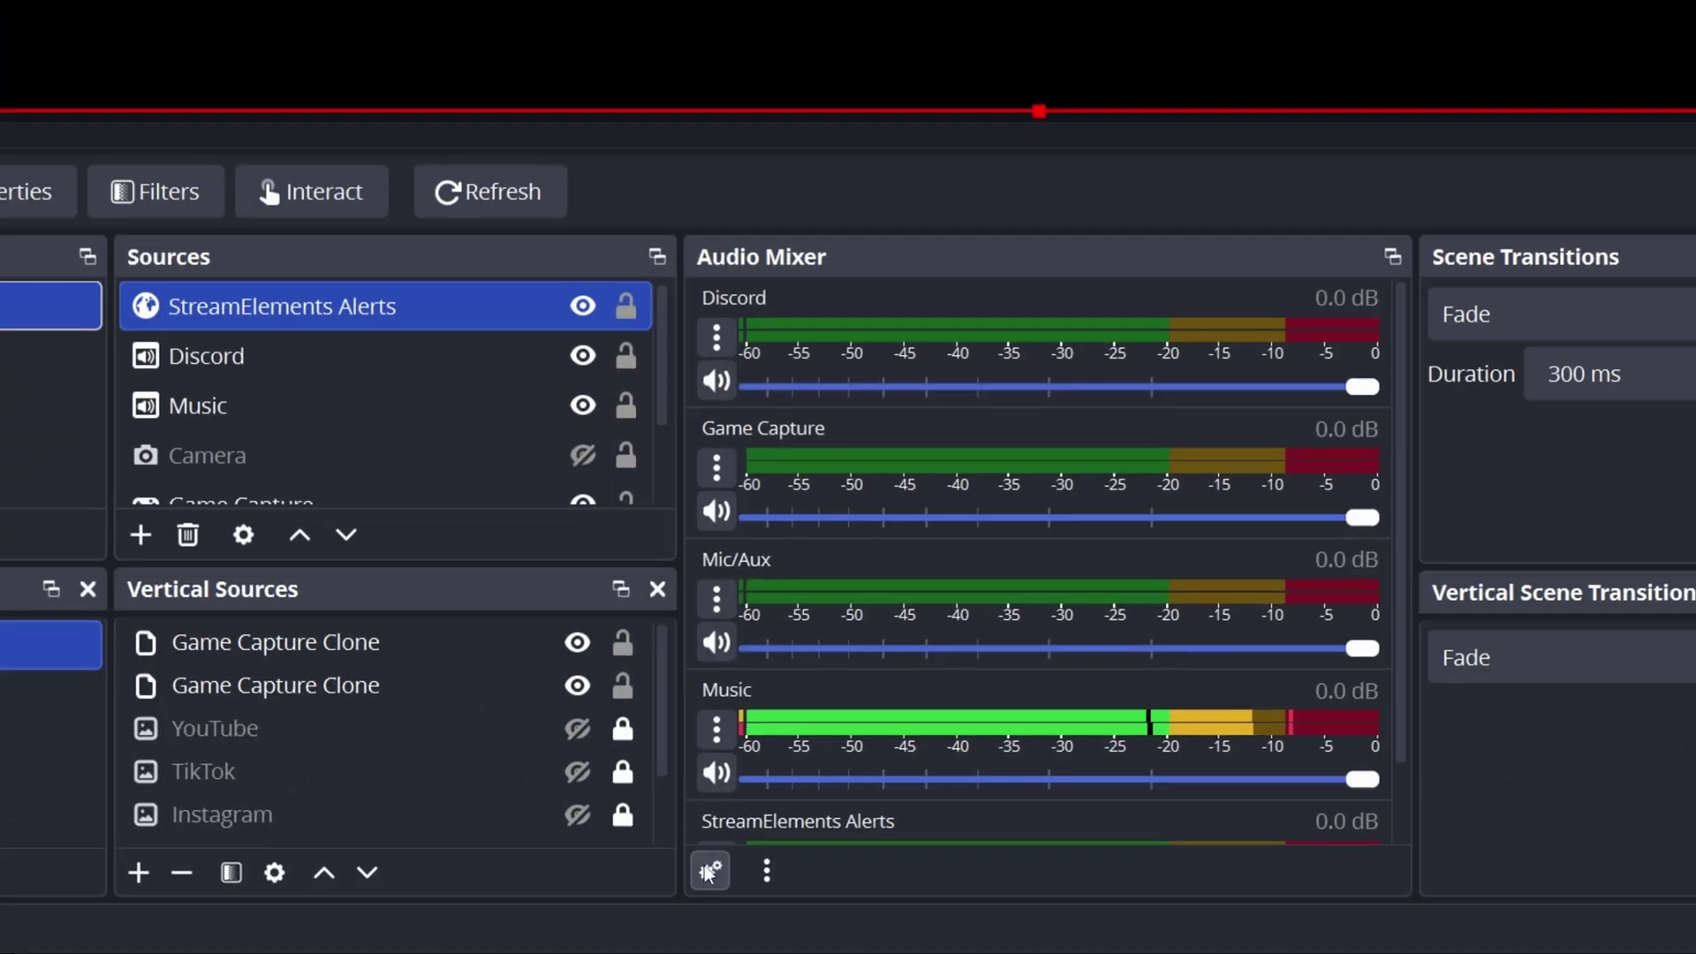
{"action": "left_click", "coordinate": [709, 871]}
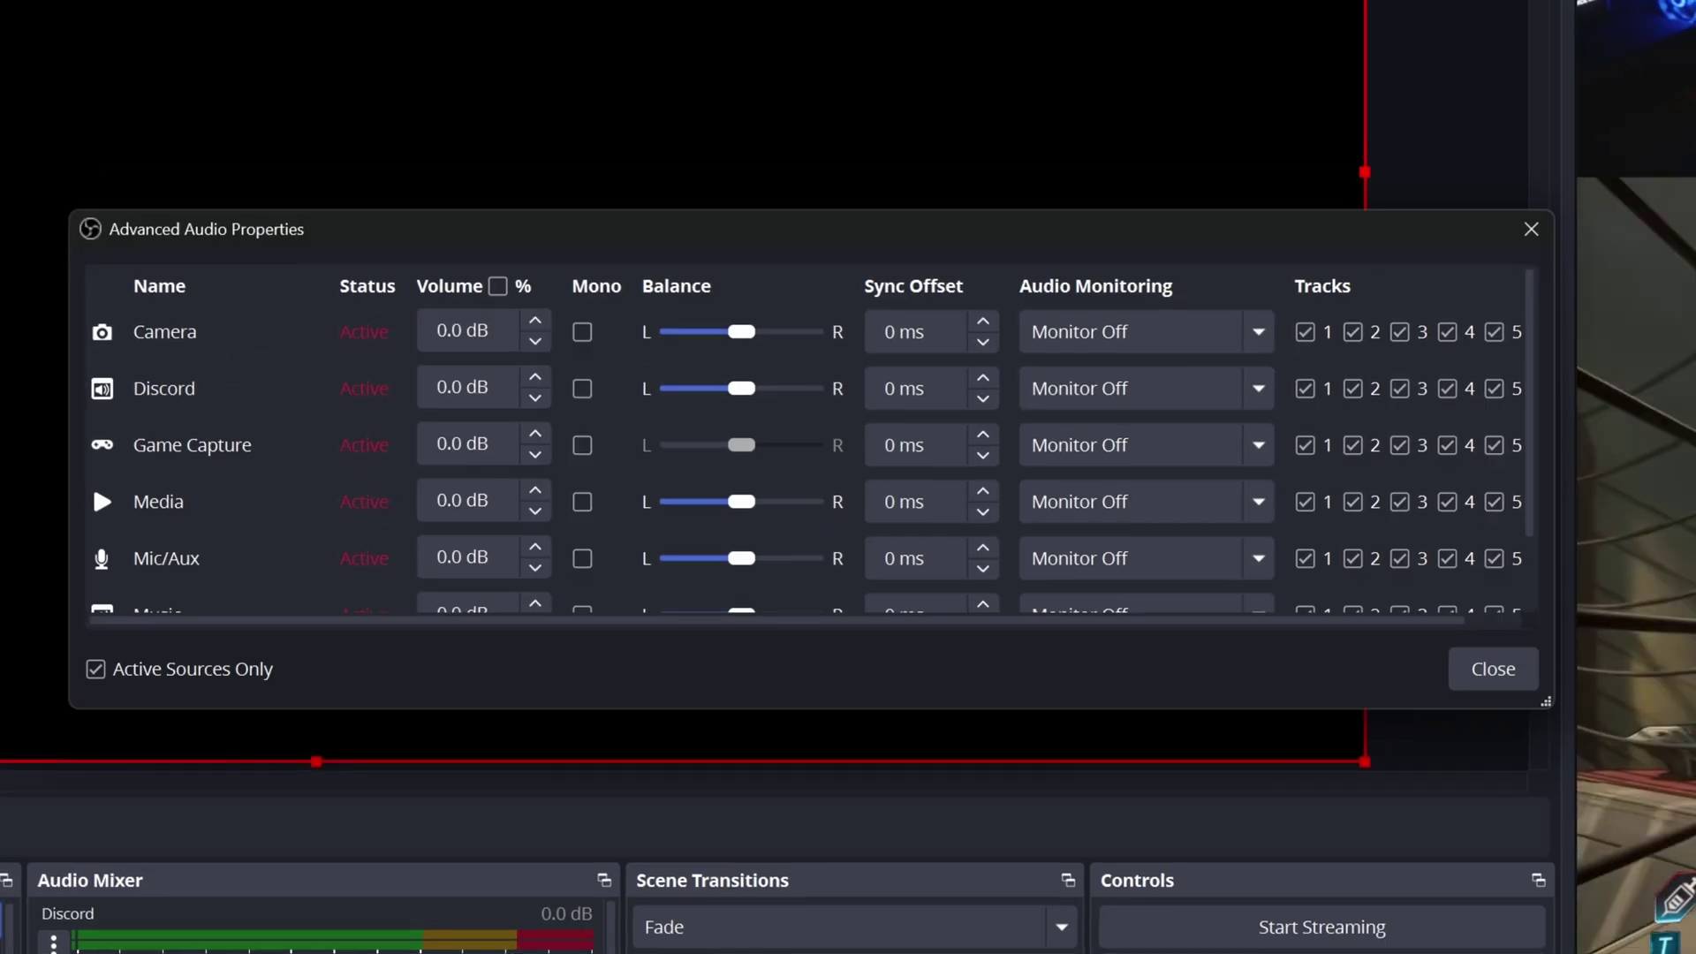
Untick track 2 for Alerts and Music and Camera's isolated tracks, then save a vertical clip
{"action": "left_click_drag", "start_coordinate": [1541, 704], "coordinate": [1618, 806]}
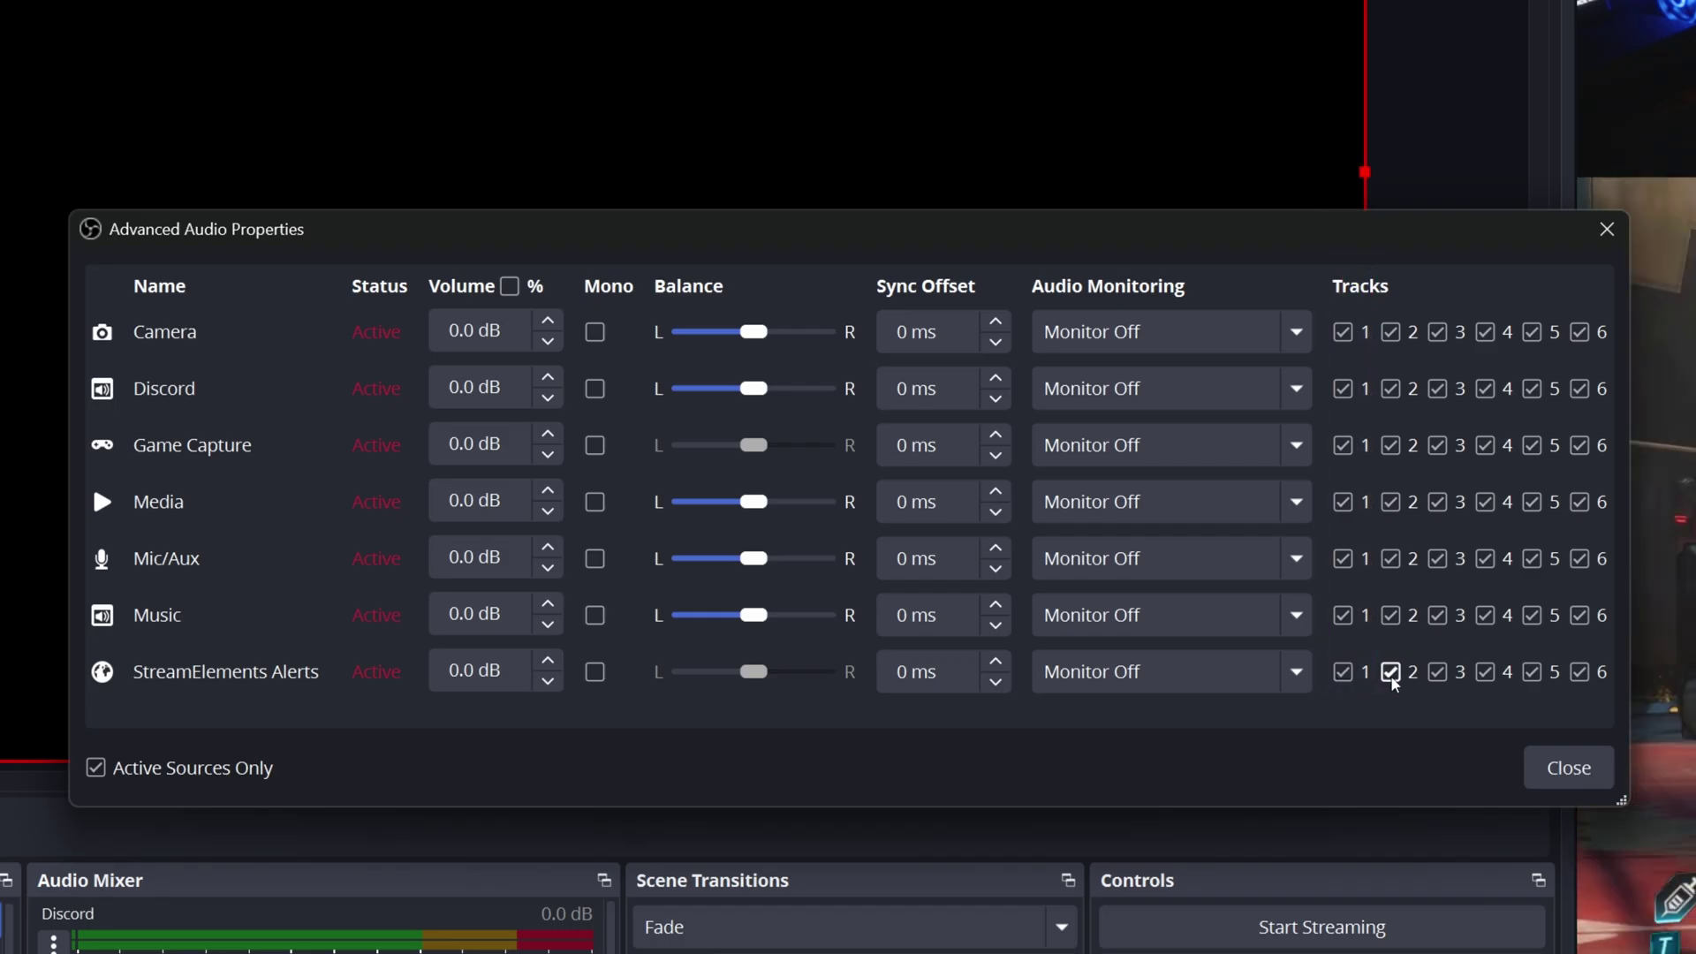
{"action": "left_click", "coordinate": [1392, 673]}
{"action": "left_click", "coordinate": [1392, 616]}
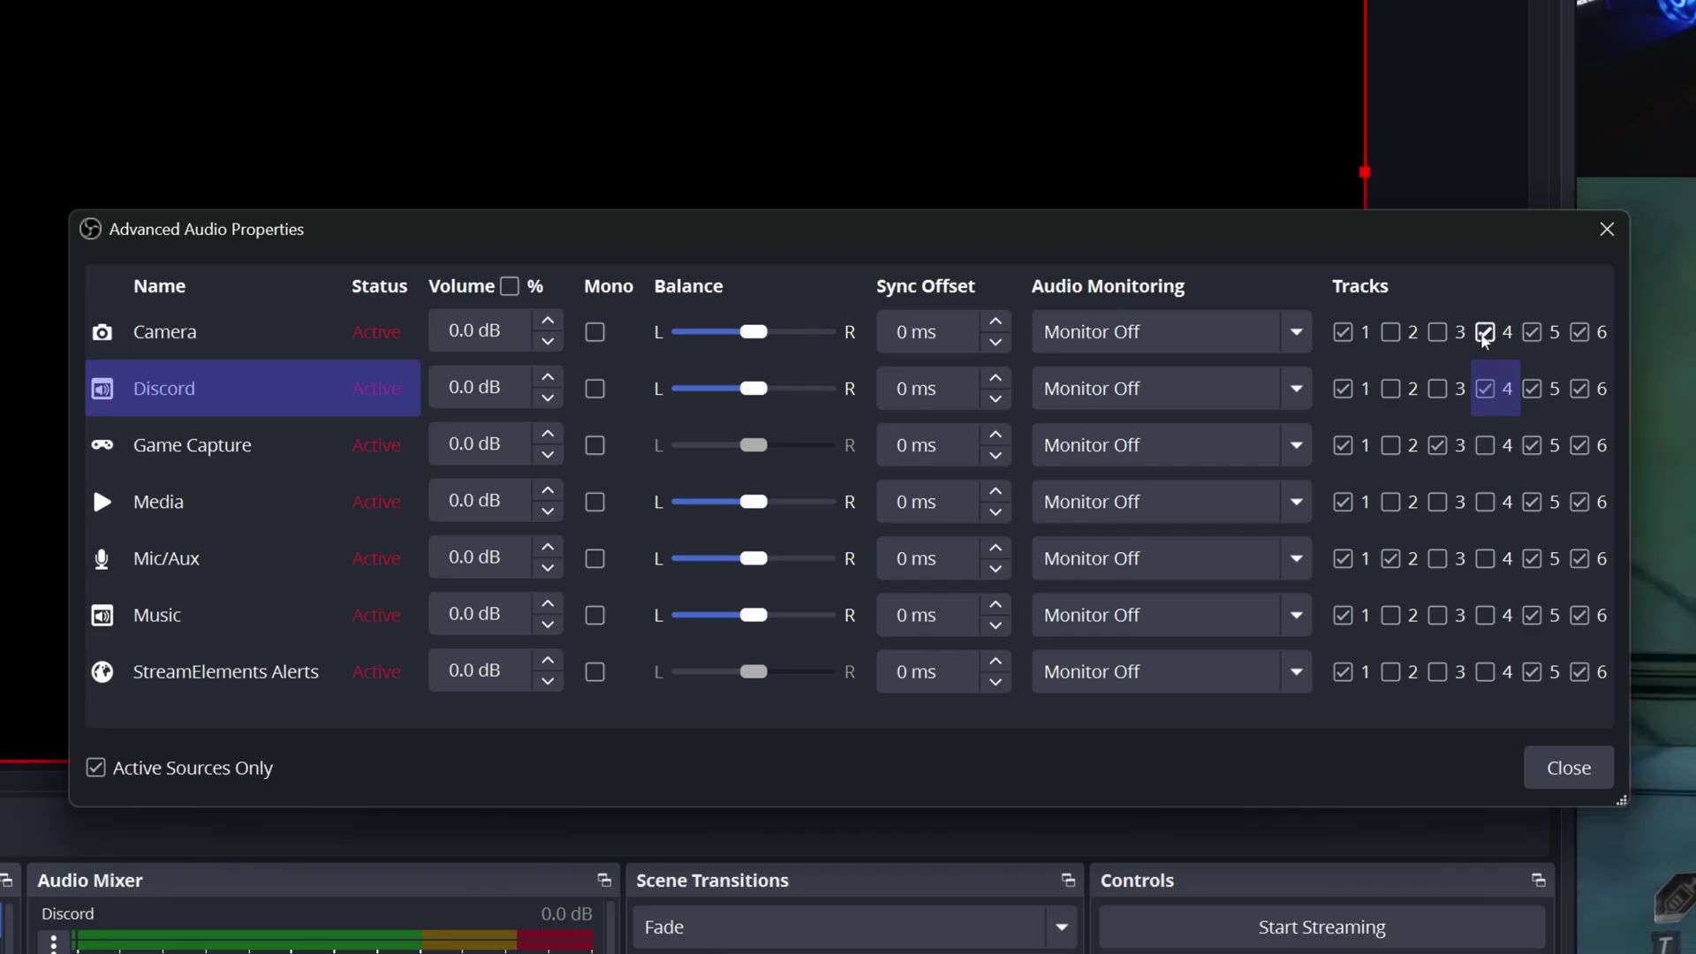
{"action": "left_click", "coordinate": [1485, 332]}
{"action": "left_click", "coordinate": [1532, 332]}
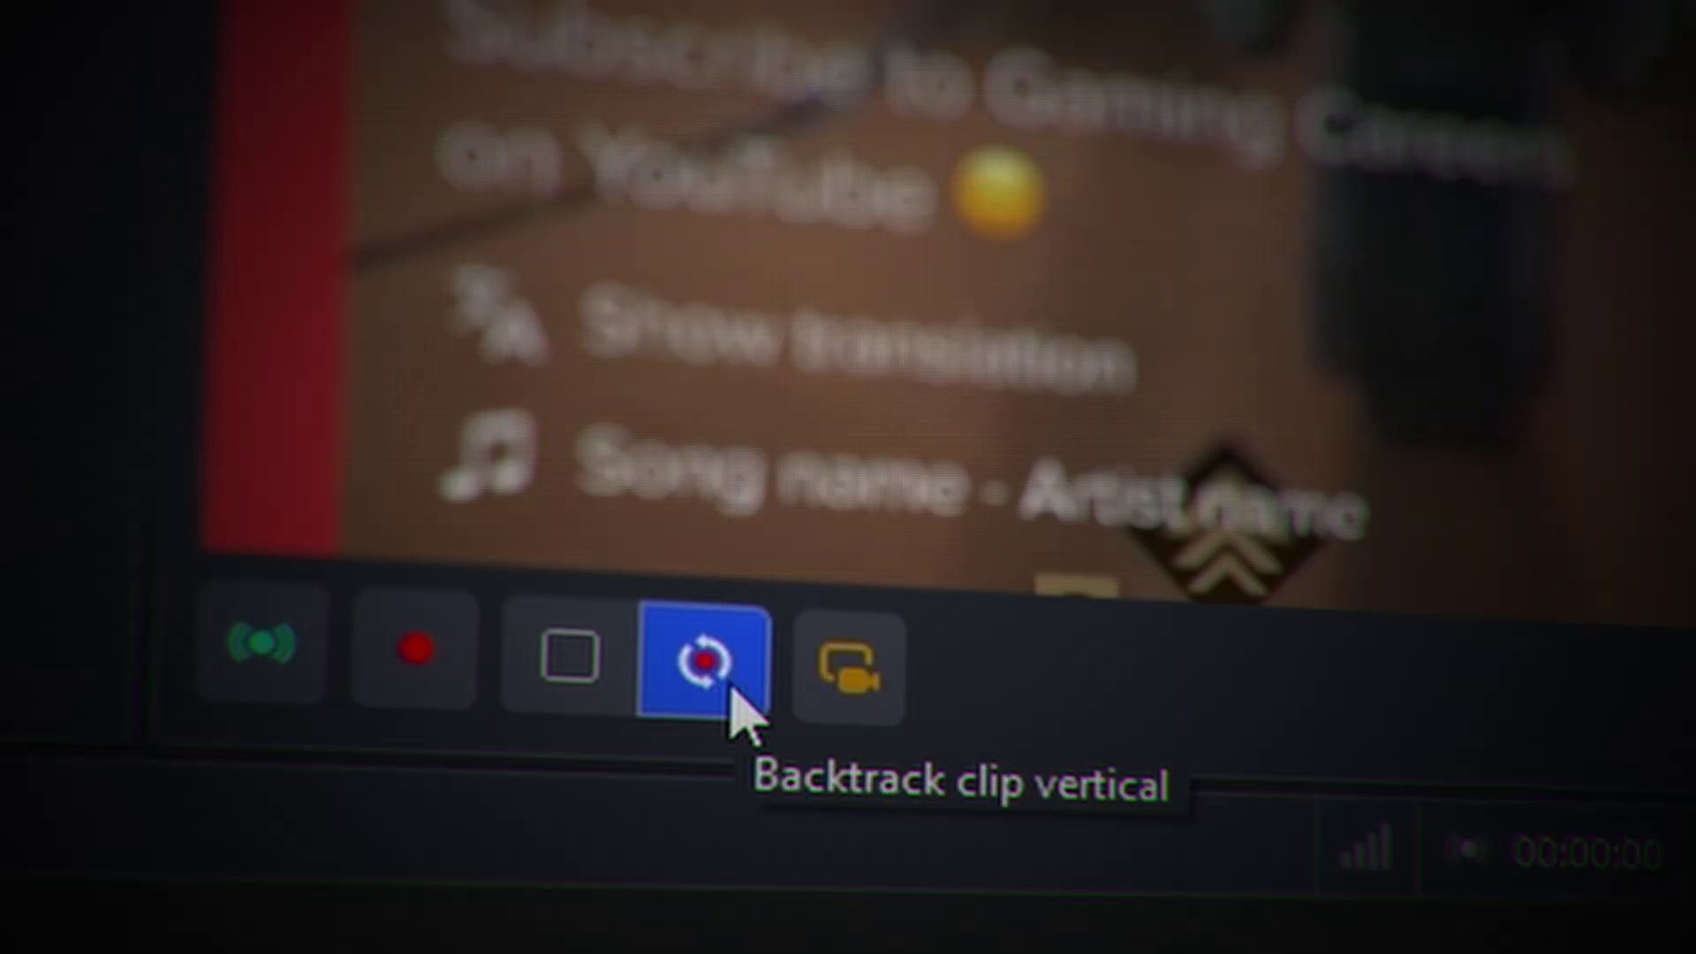
{"action": "left_click", "coordinate": [733, 693]}
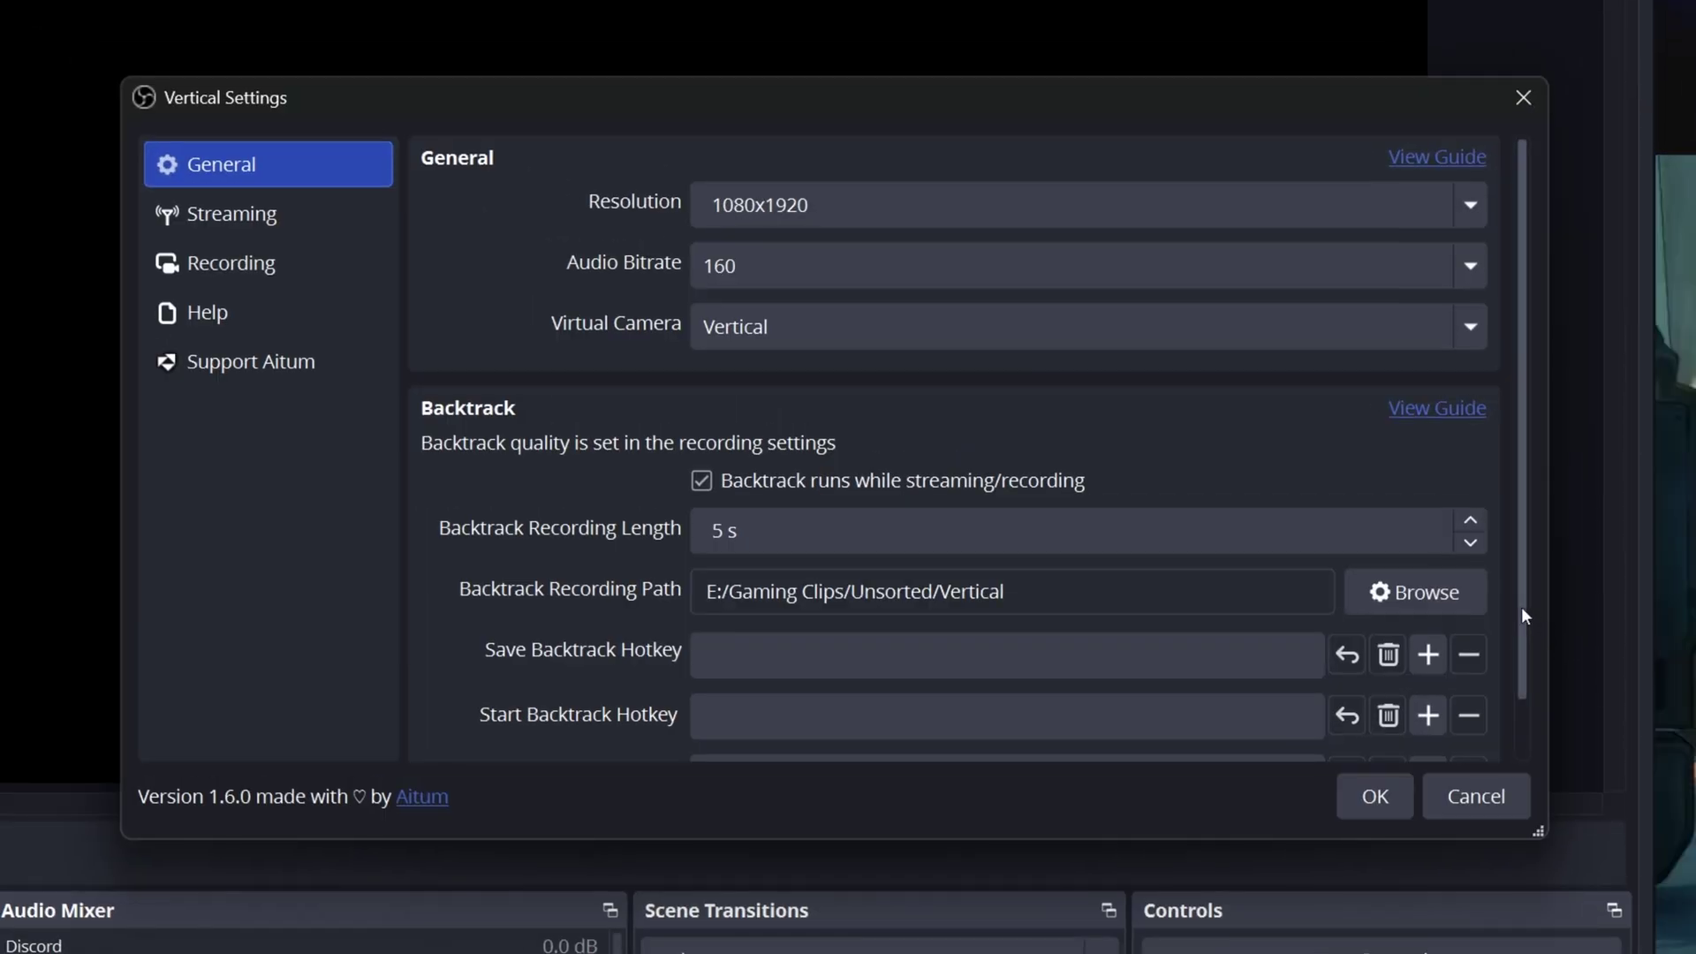
Set the Backtrack Recording Length to 60 seconds in Vertical Settings
{"action": "scroll", "coordinate": [1520, 607], "scroll_direction": "down", "scroll_amount": 2}
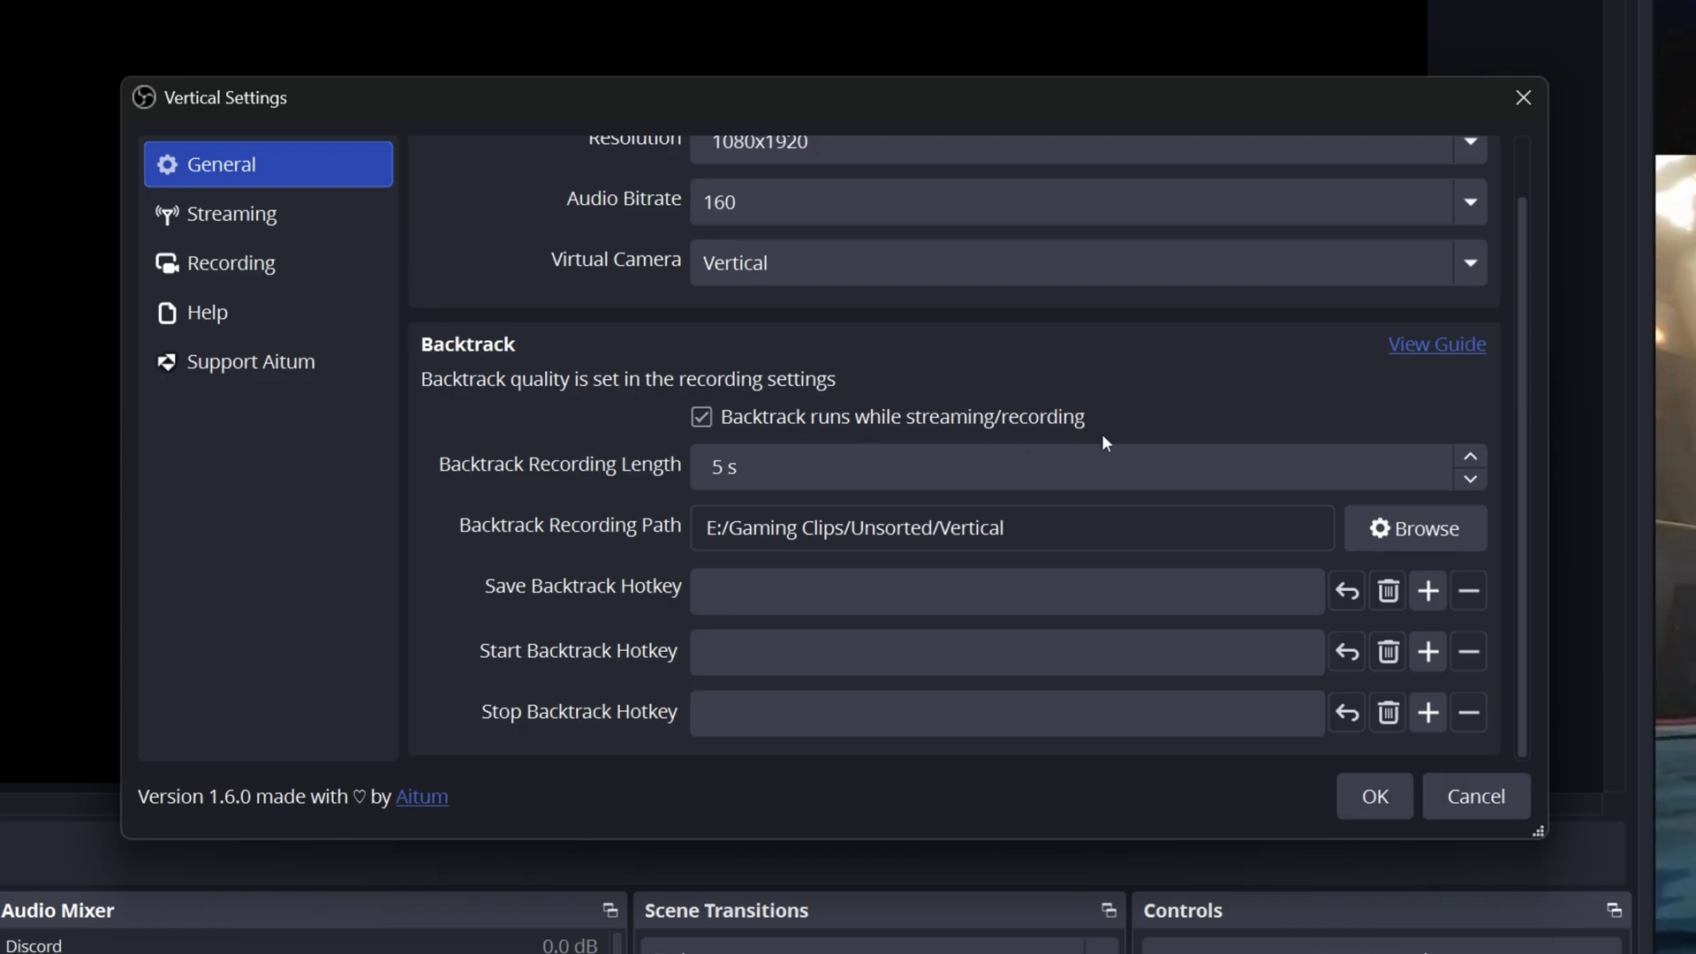
{"action": "left_click", "coordinate": [724, 468]}
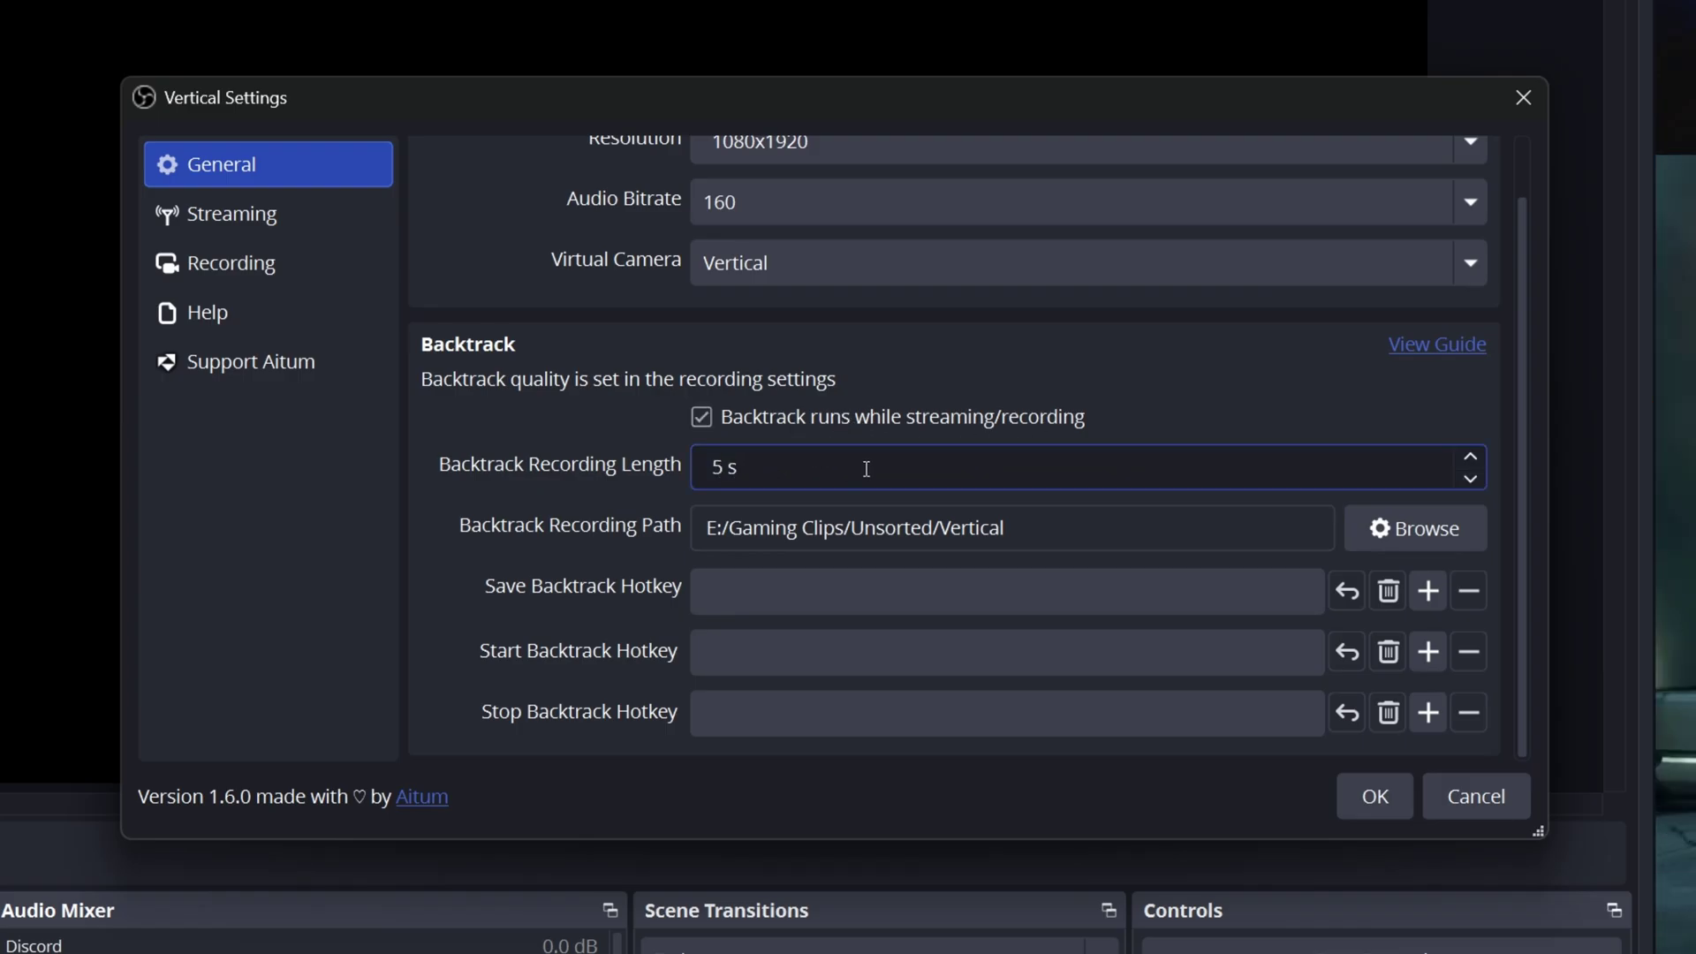
{"action": "key", "text": "BackSpace"}
{"action": "type", "text": "60"}
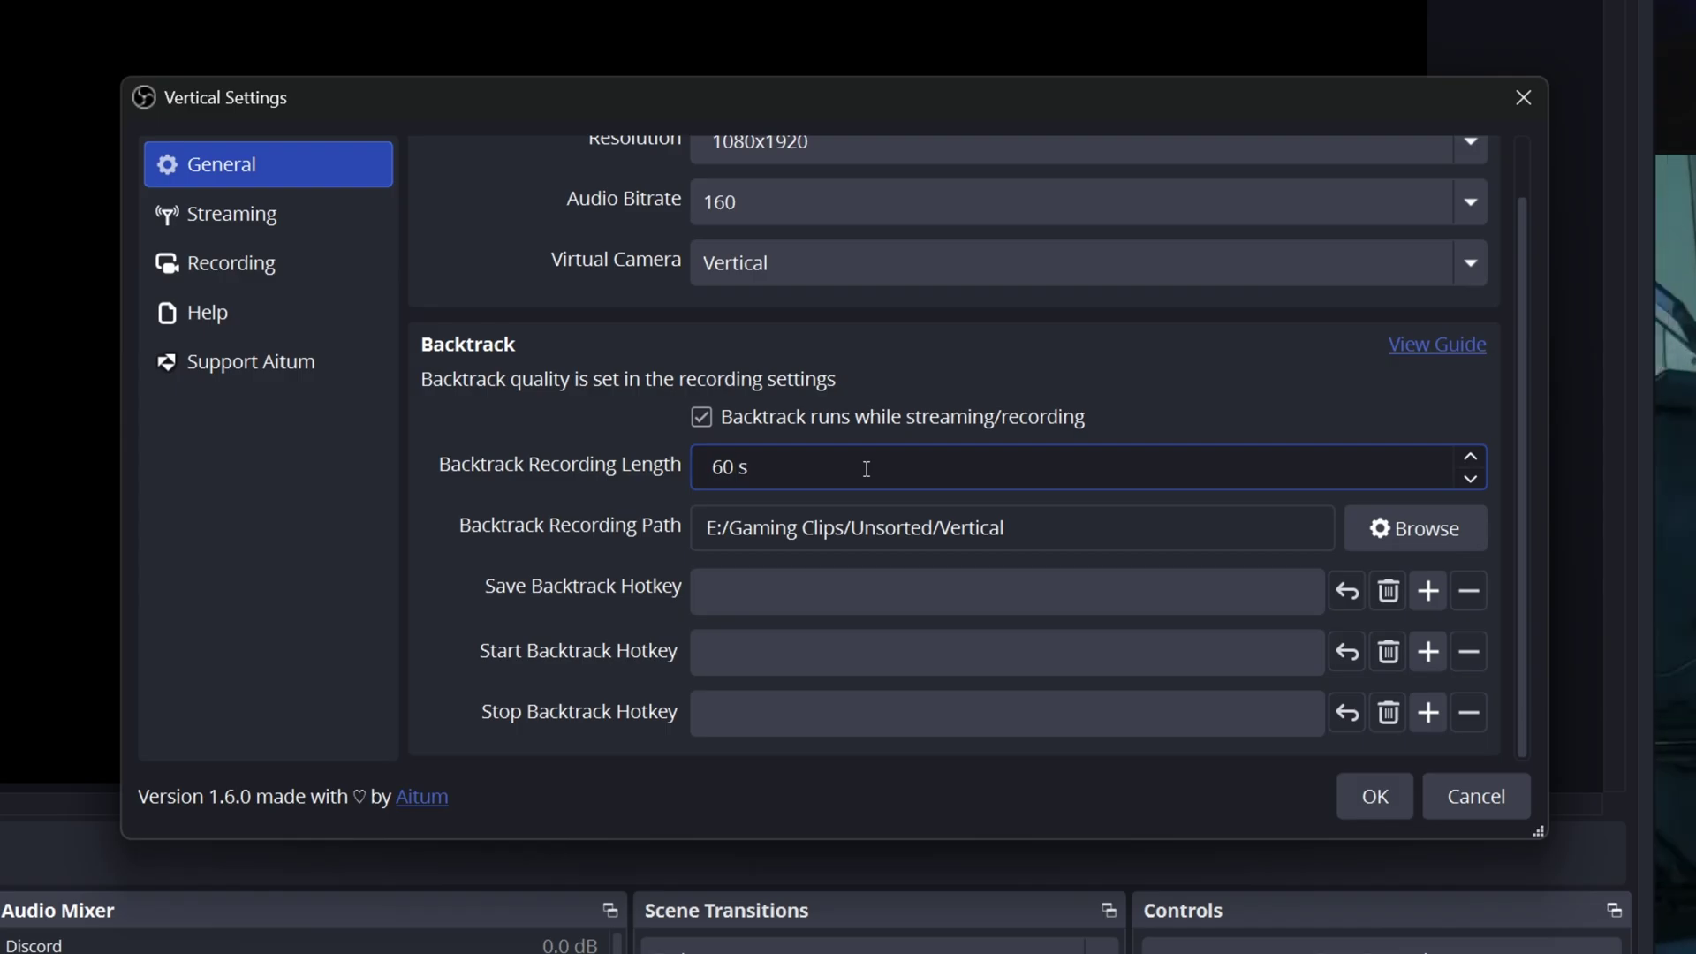
{"action": "left_click", "coordinate": [1335, 431]}
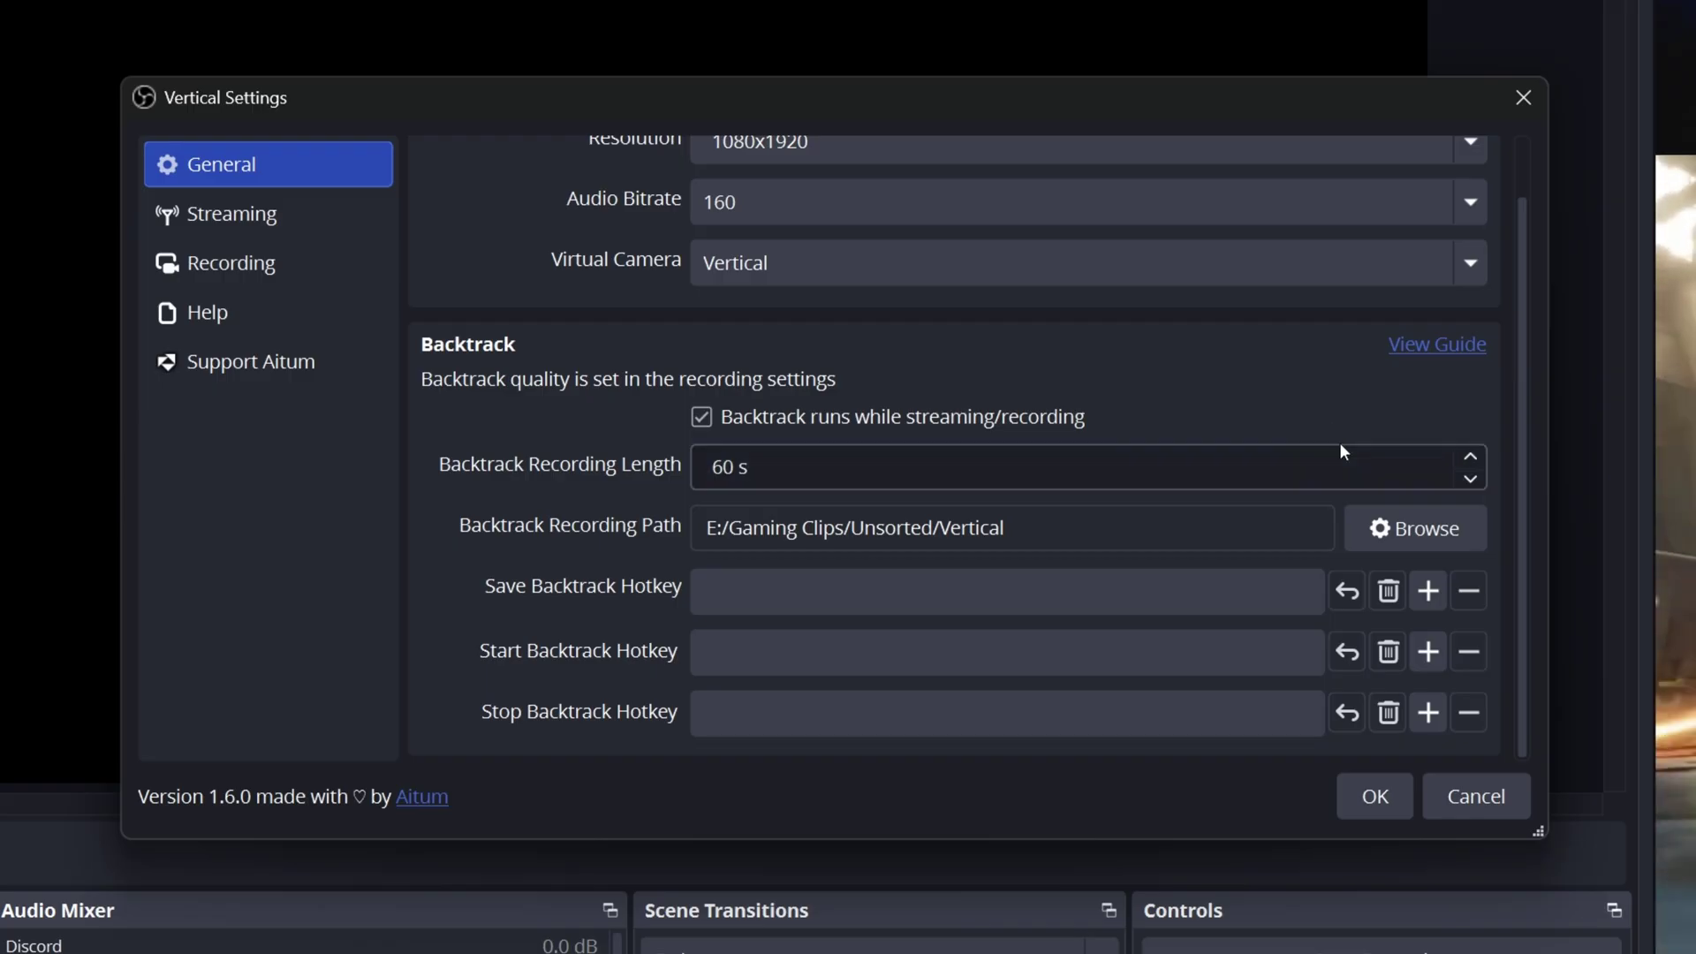
Save backtrack clips to E:/Gaming Clips/Unsorted/Vertical and bind Save Backtrack to Ctrl+F11
{"action": "left_click", "coordinate": [1375, 530]}
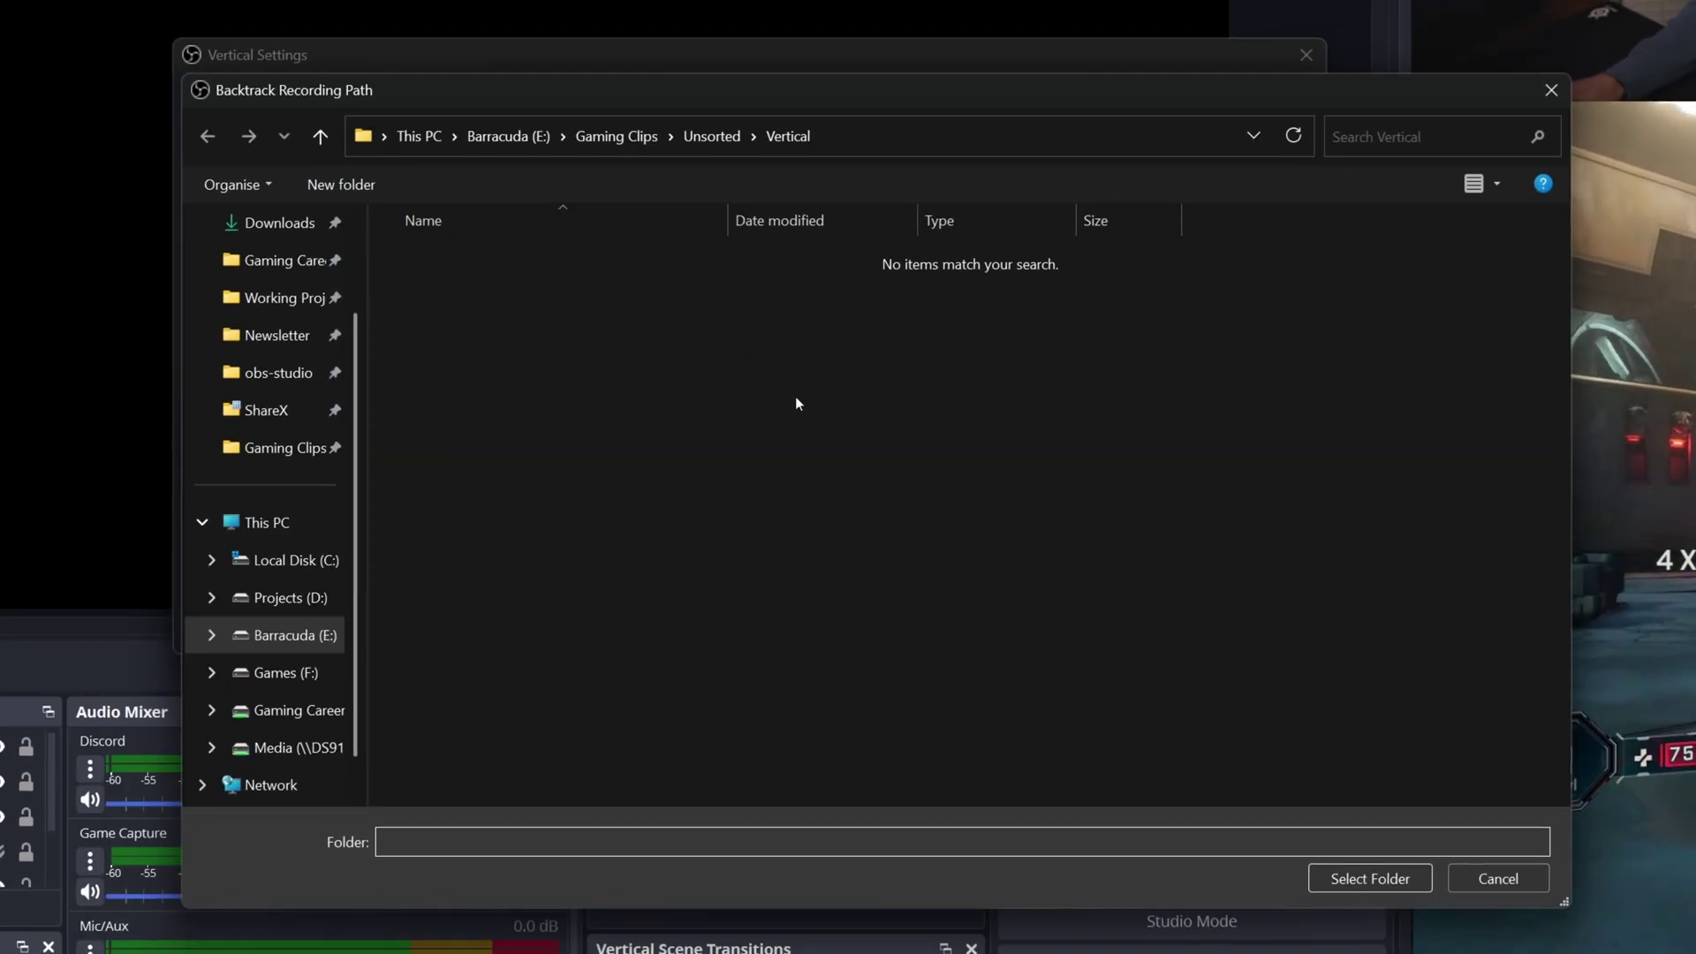
{"action": "left_click", "coordinate": [1343, 879]}
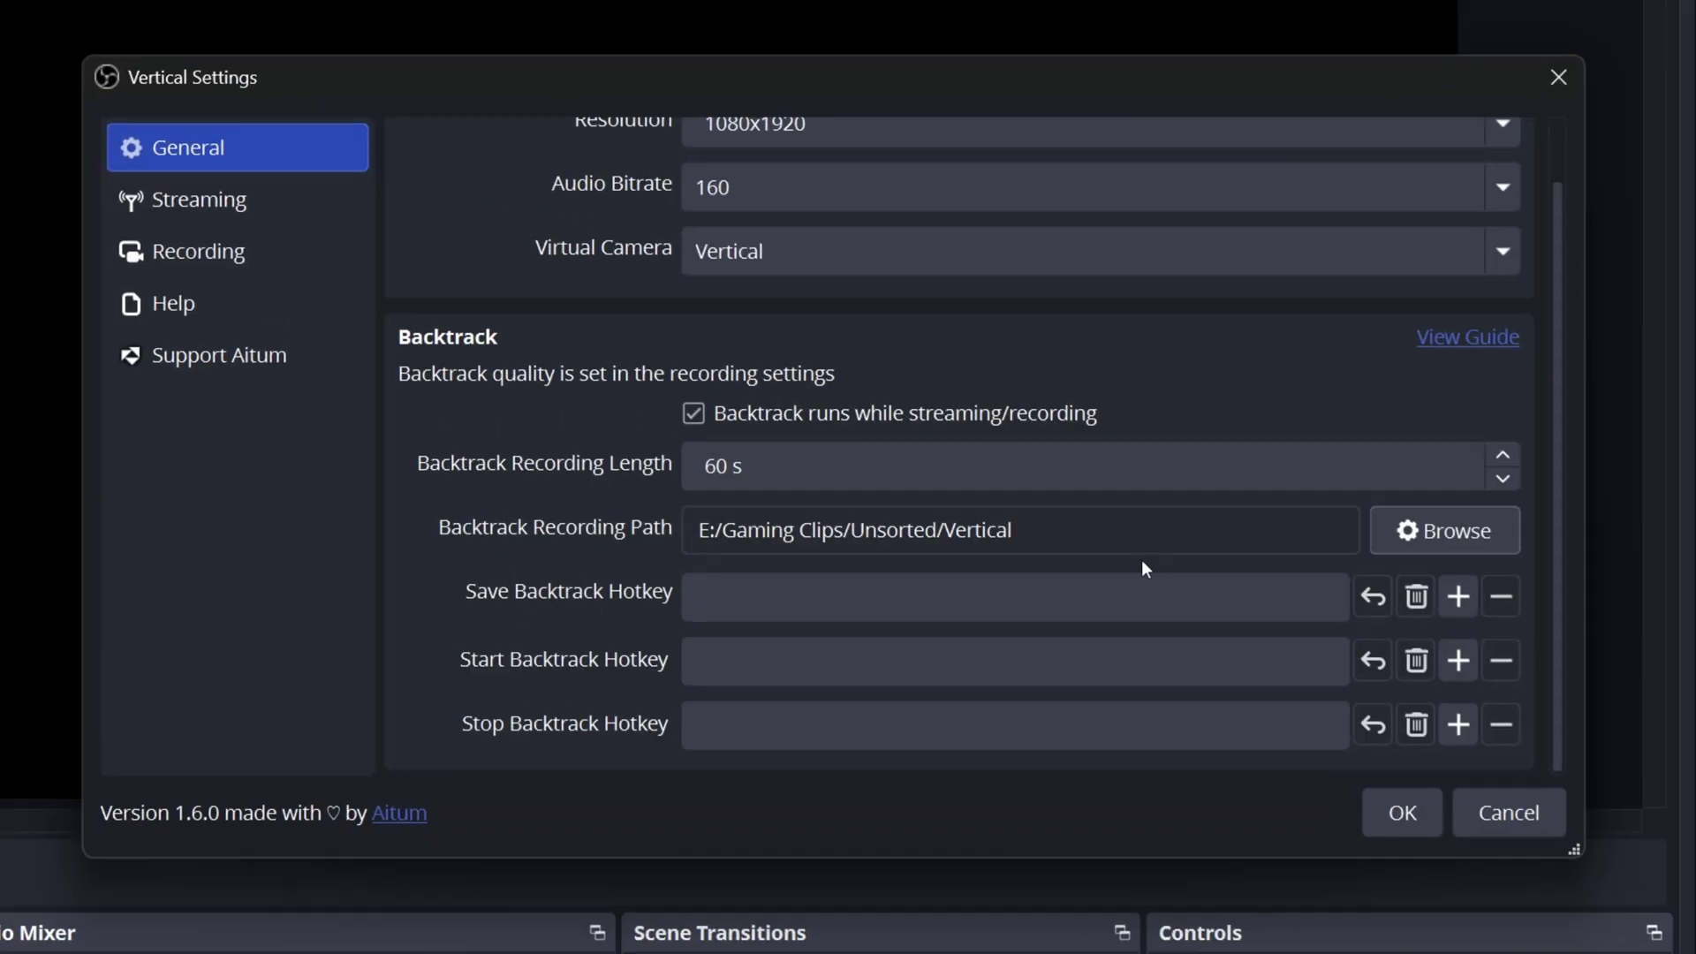
{"action": "left_click", "coordinate": [1142, 591]}
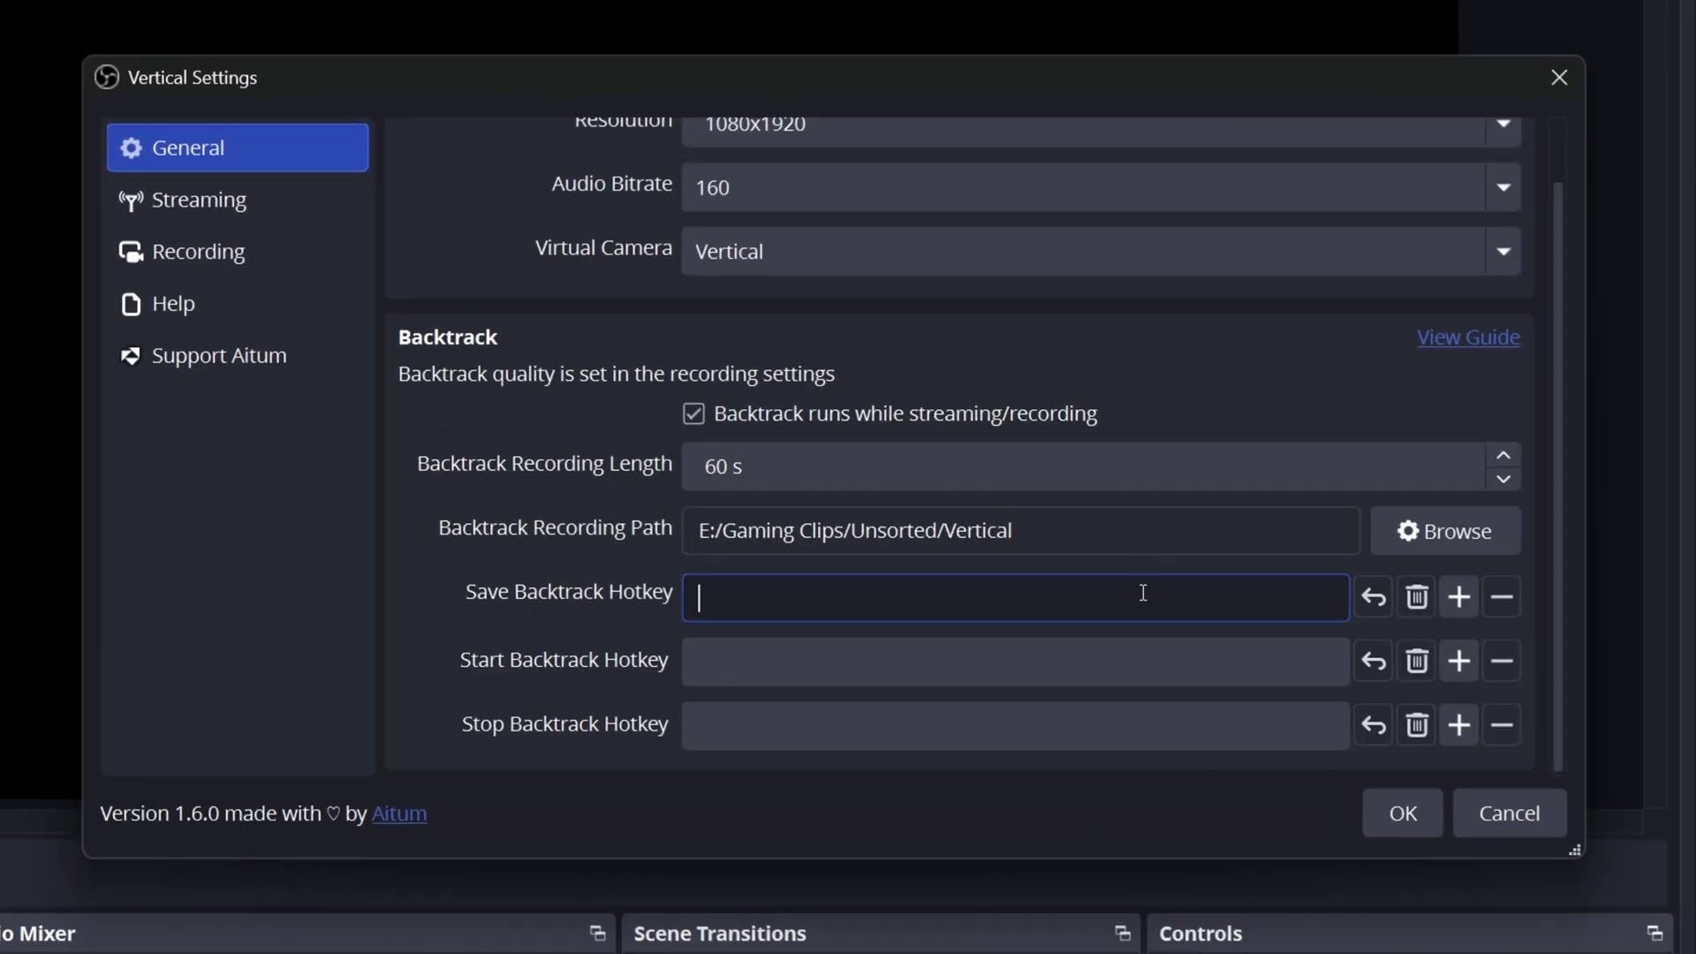
{"action": "key", "text": "ctrl"}
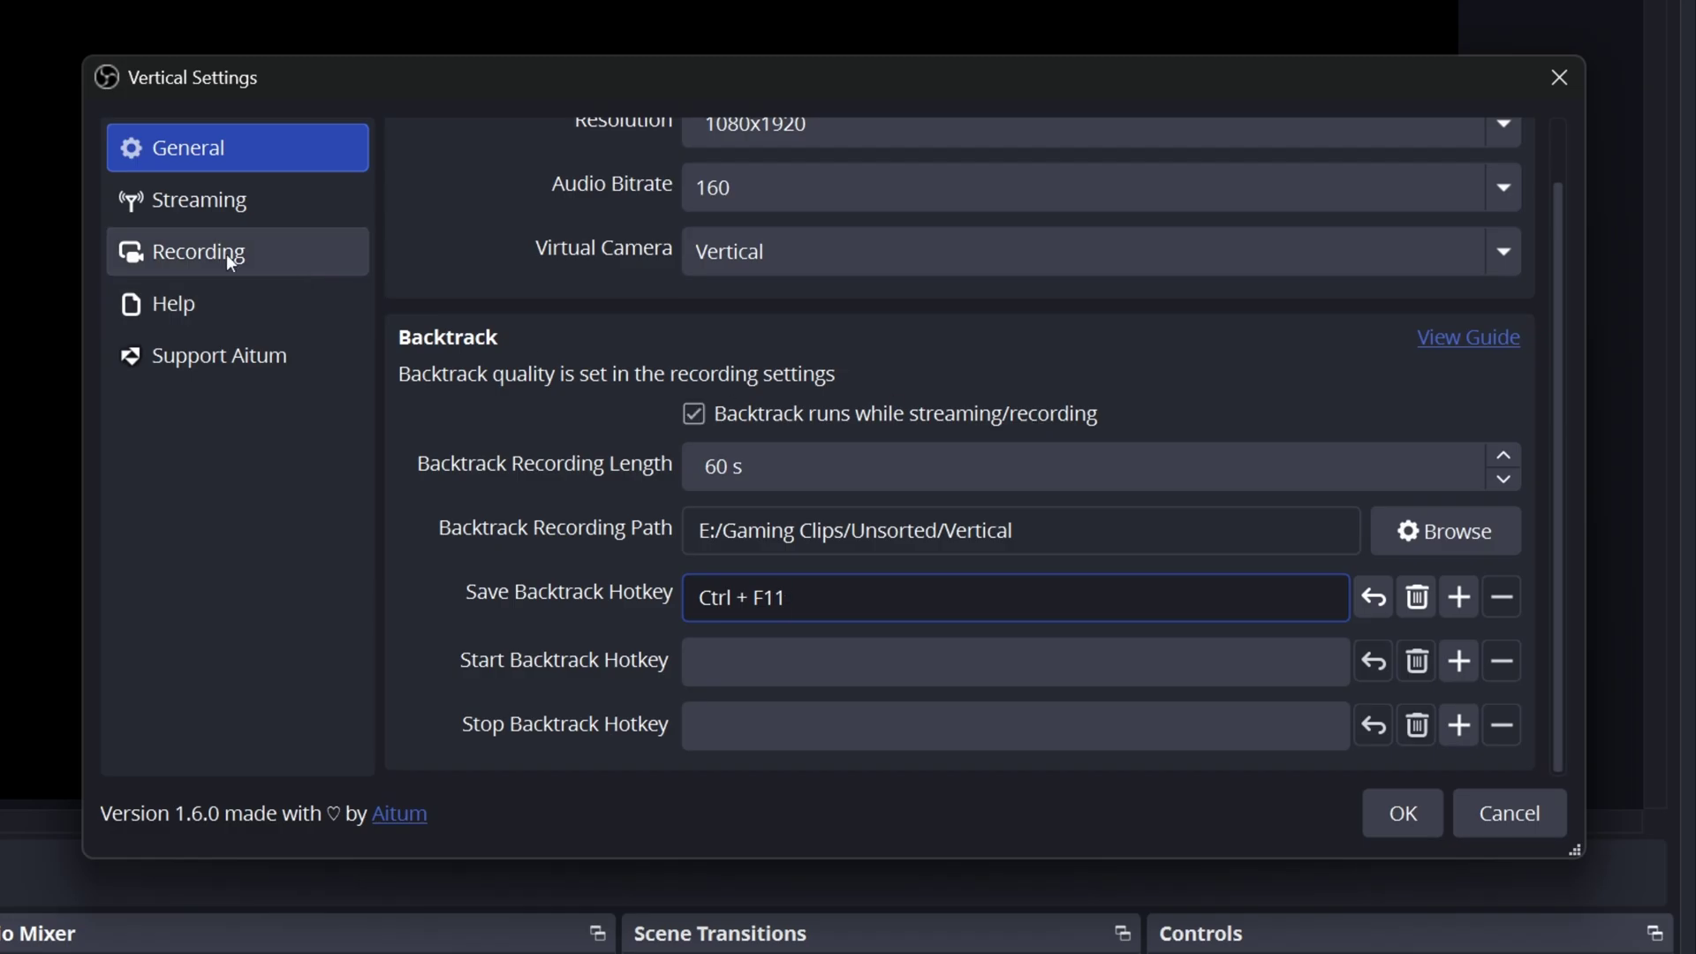
{"action": "left_click", "coordinate": [196, 256]}
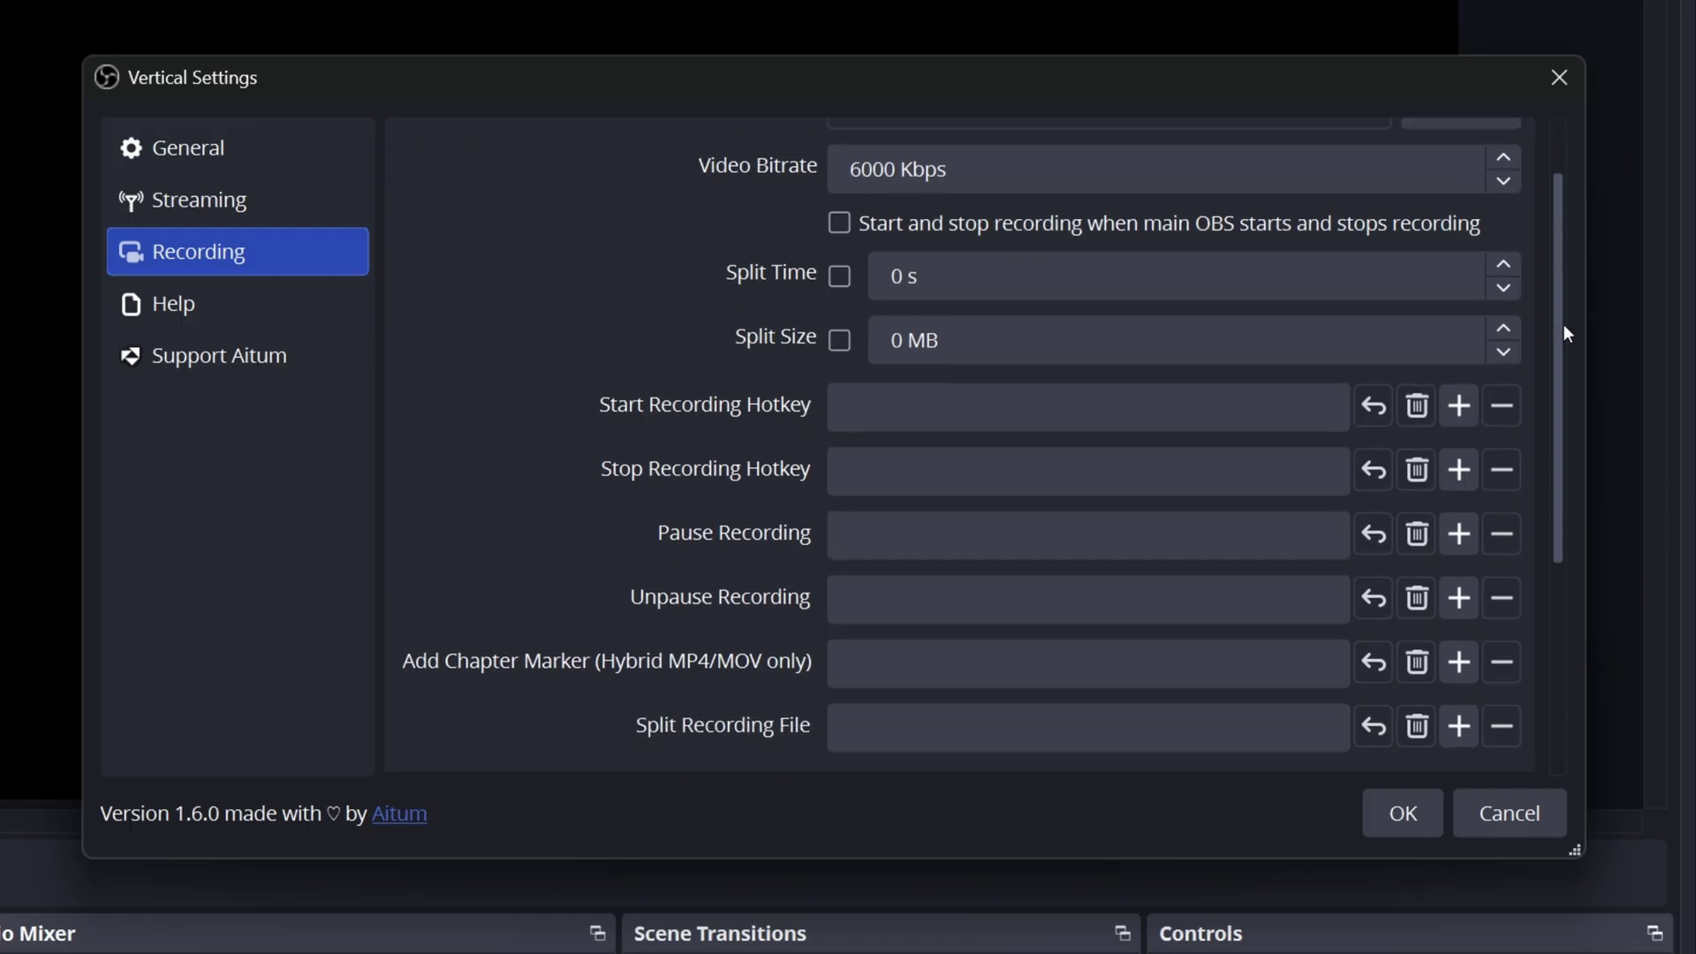
Stop using main OBS settings, append ' vertical' to filenames, and choose the hybrid_mp4 format
{"action": "left_click_drag", "start_coordinate": [1563, 325], "coordinate": [1565, 599]}
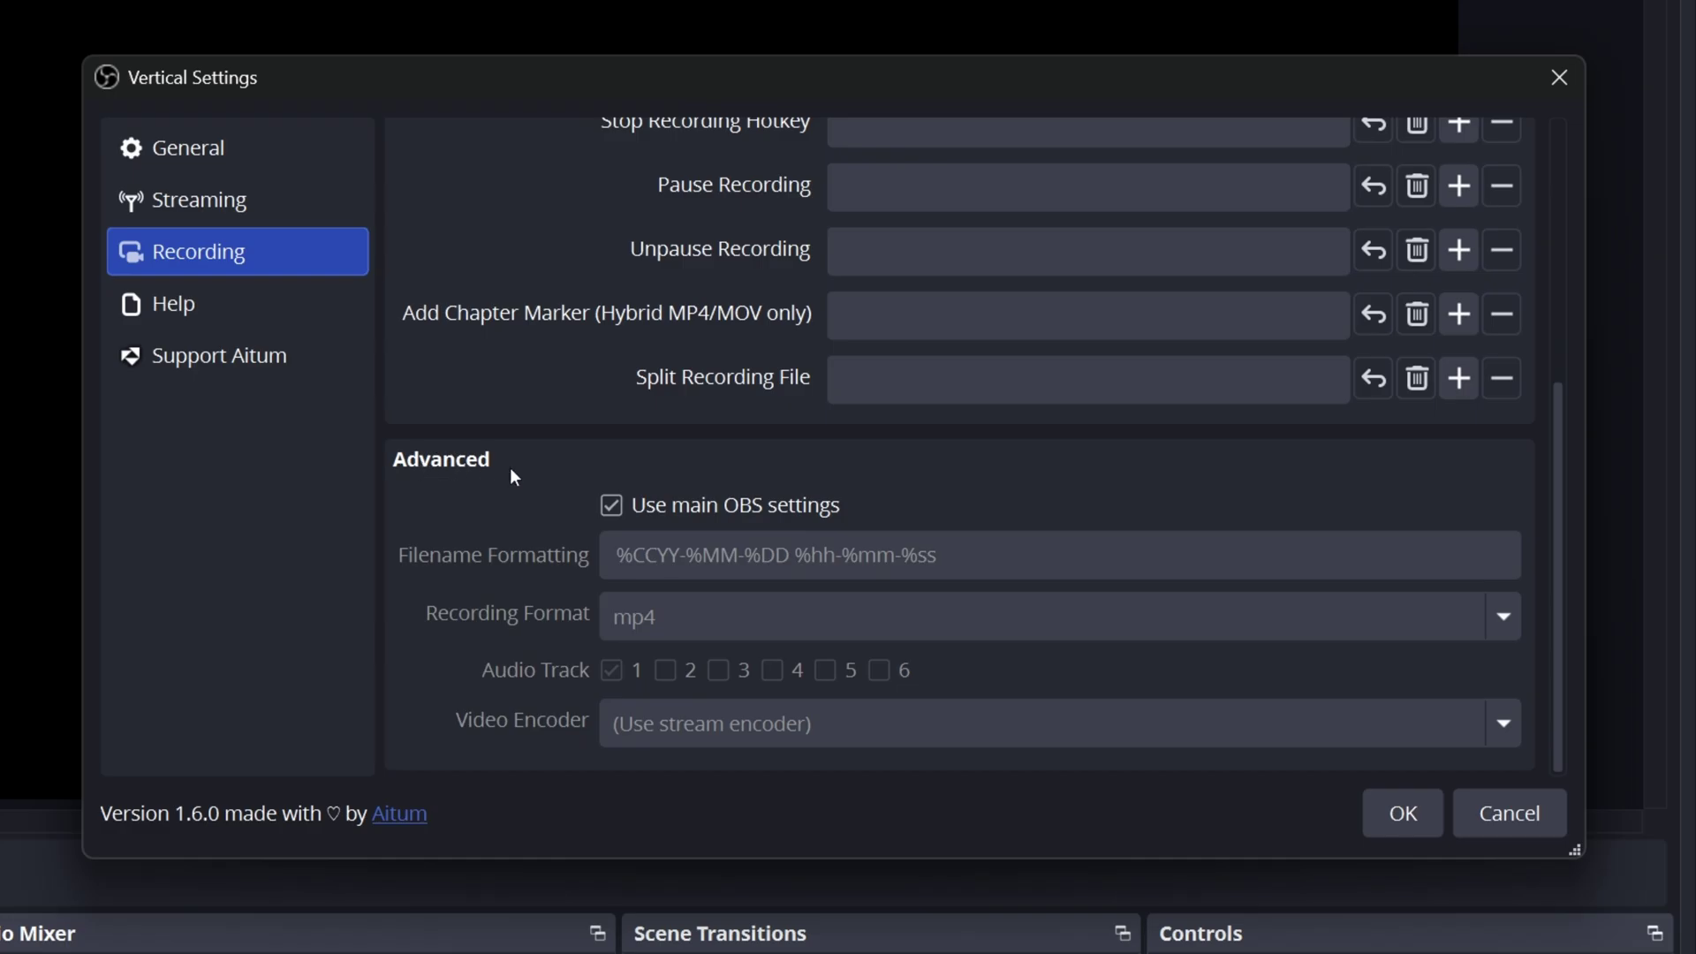
{"action": "left_click", "coordinate": [615, 506]}
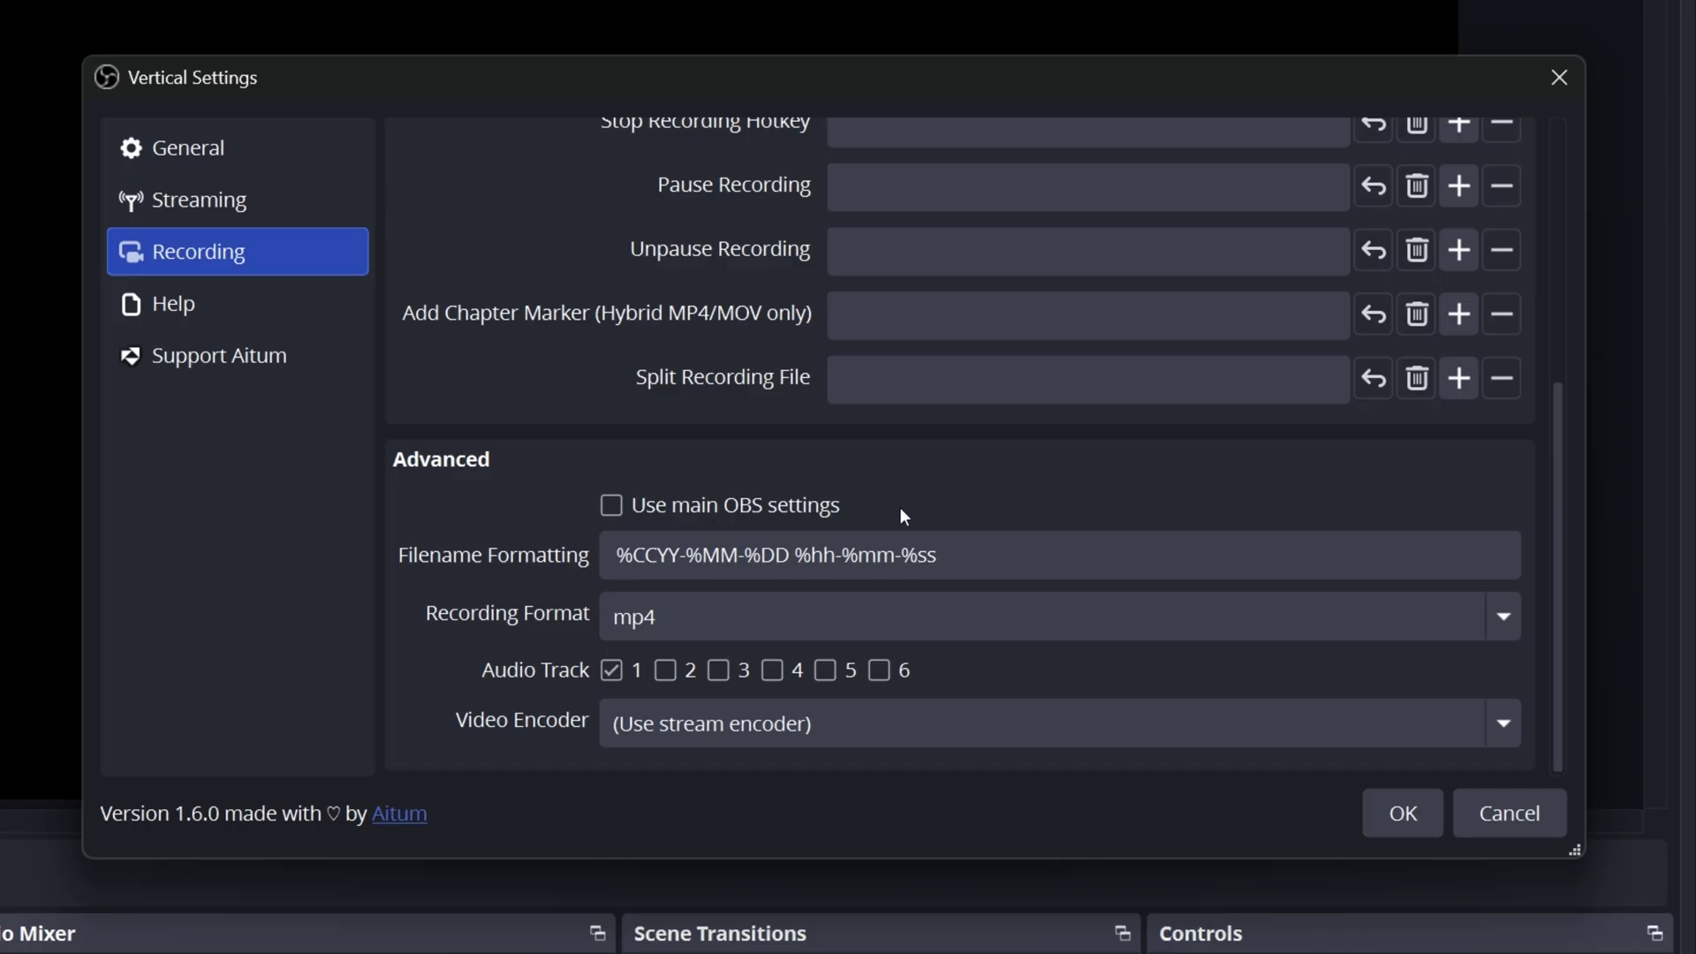
{"action": "left_click", "coordinate": [981, 554]}
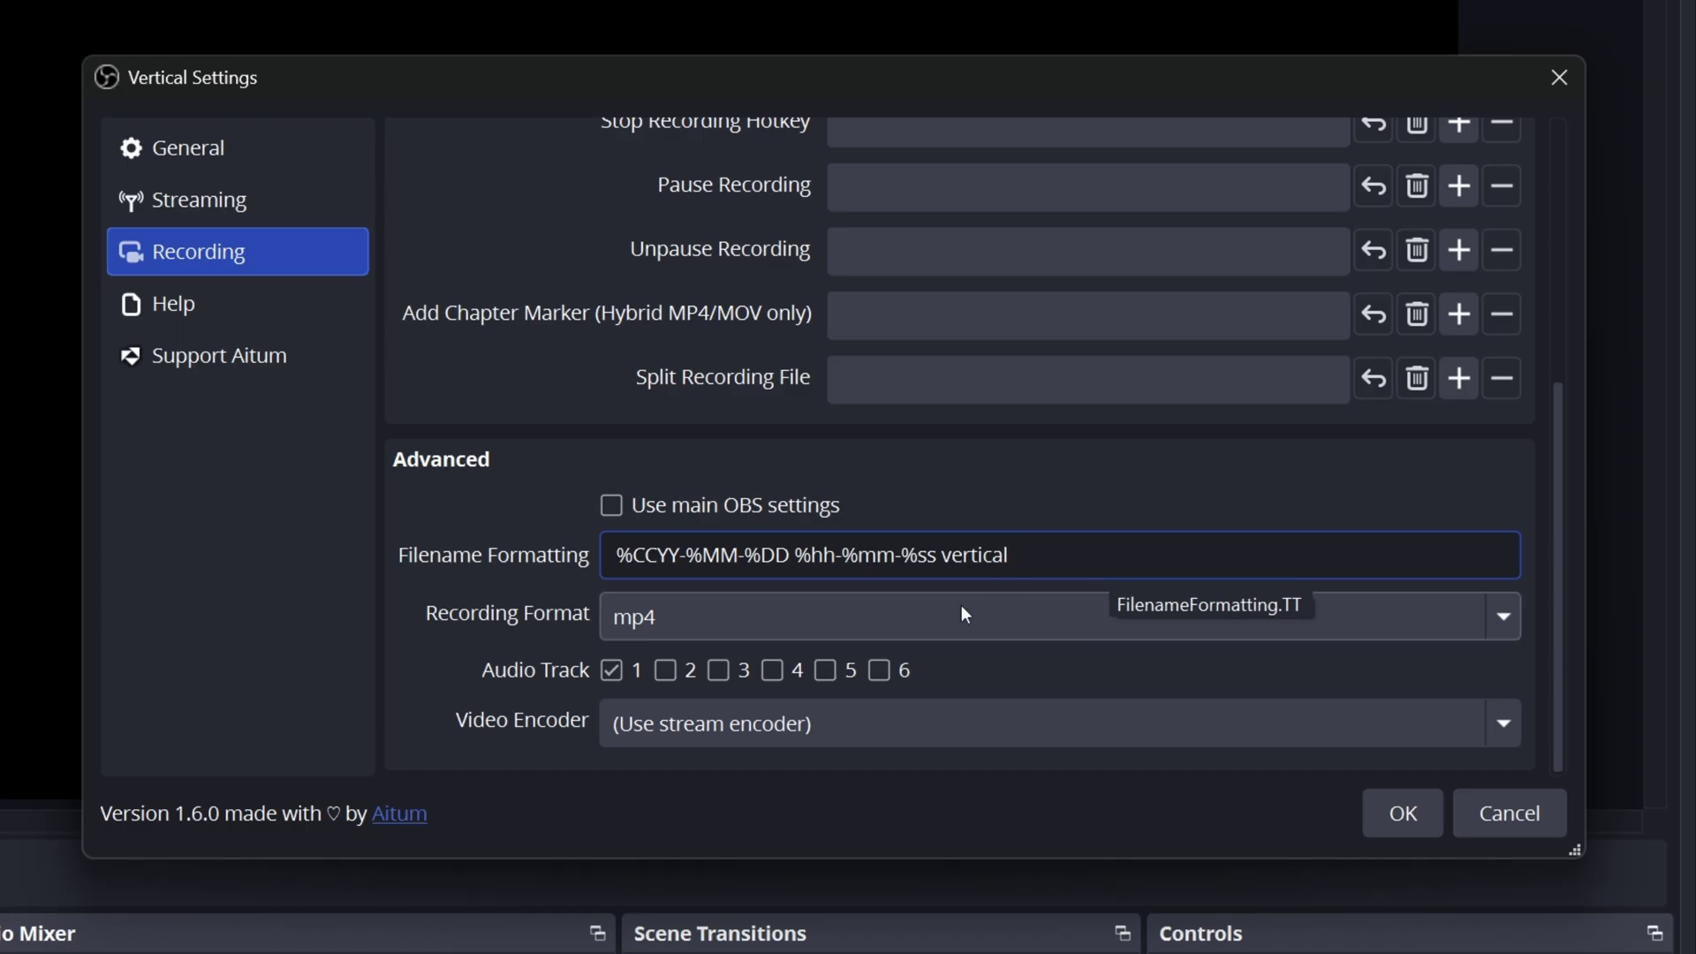
{"action": "left_click", "coordinate": [848, 623]}
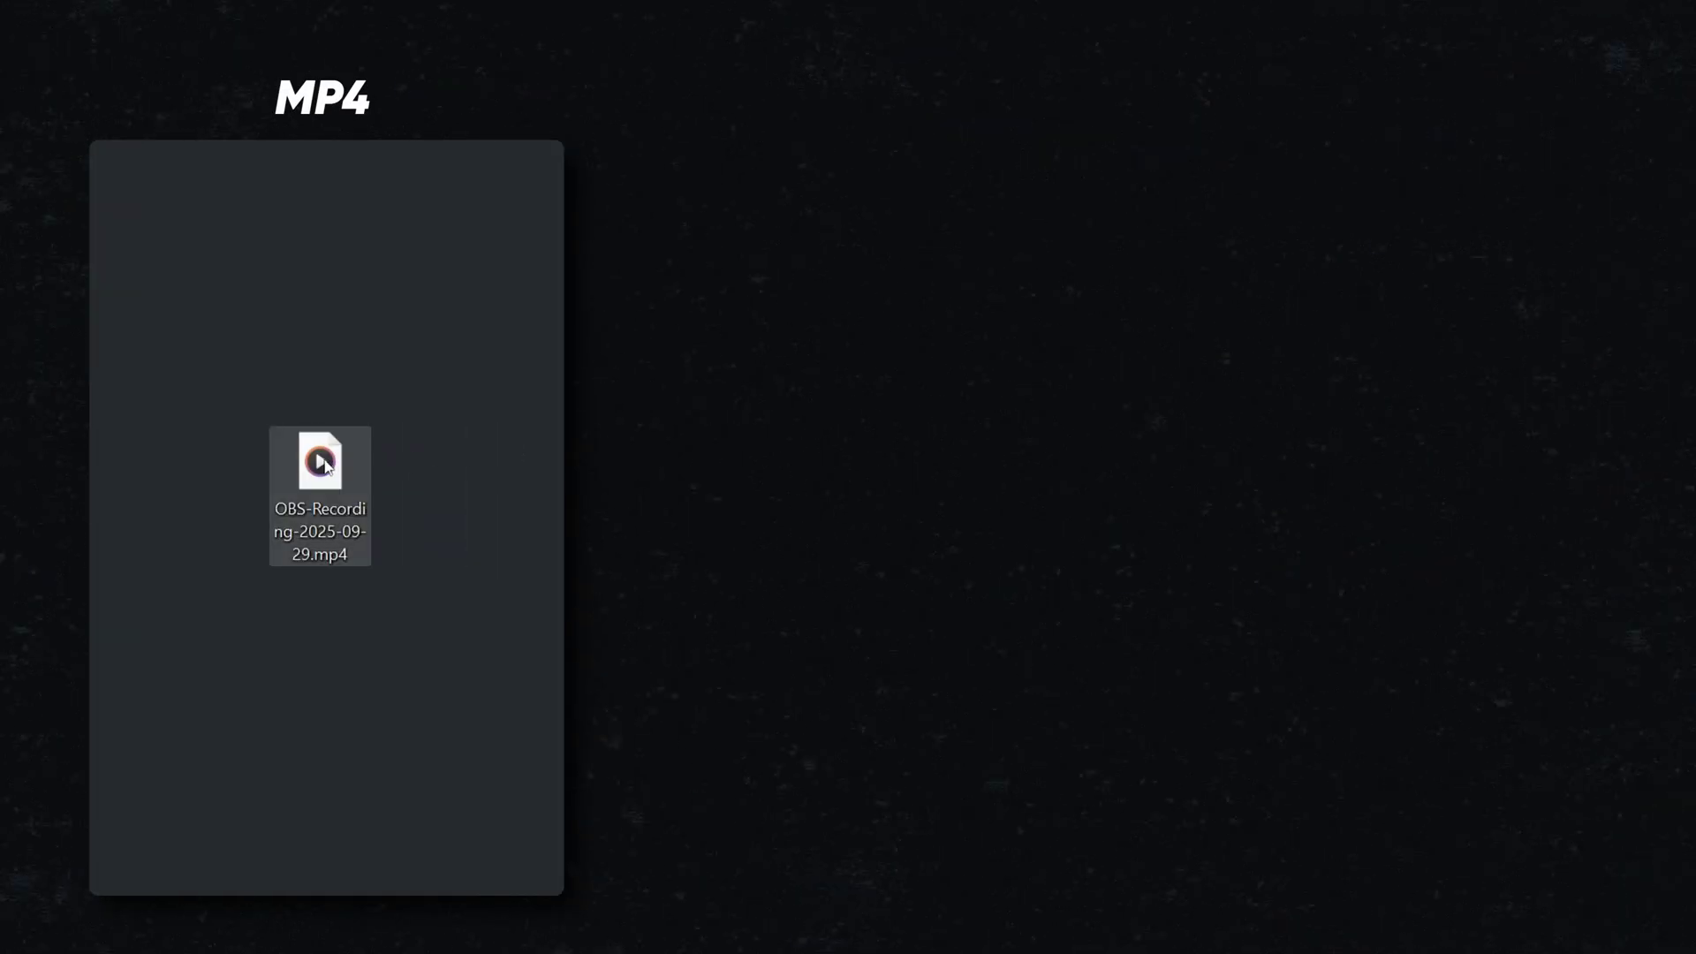
{"action": "double_click", "coordinate": [325, 466]}
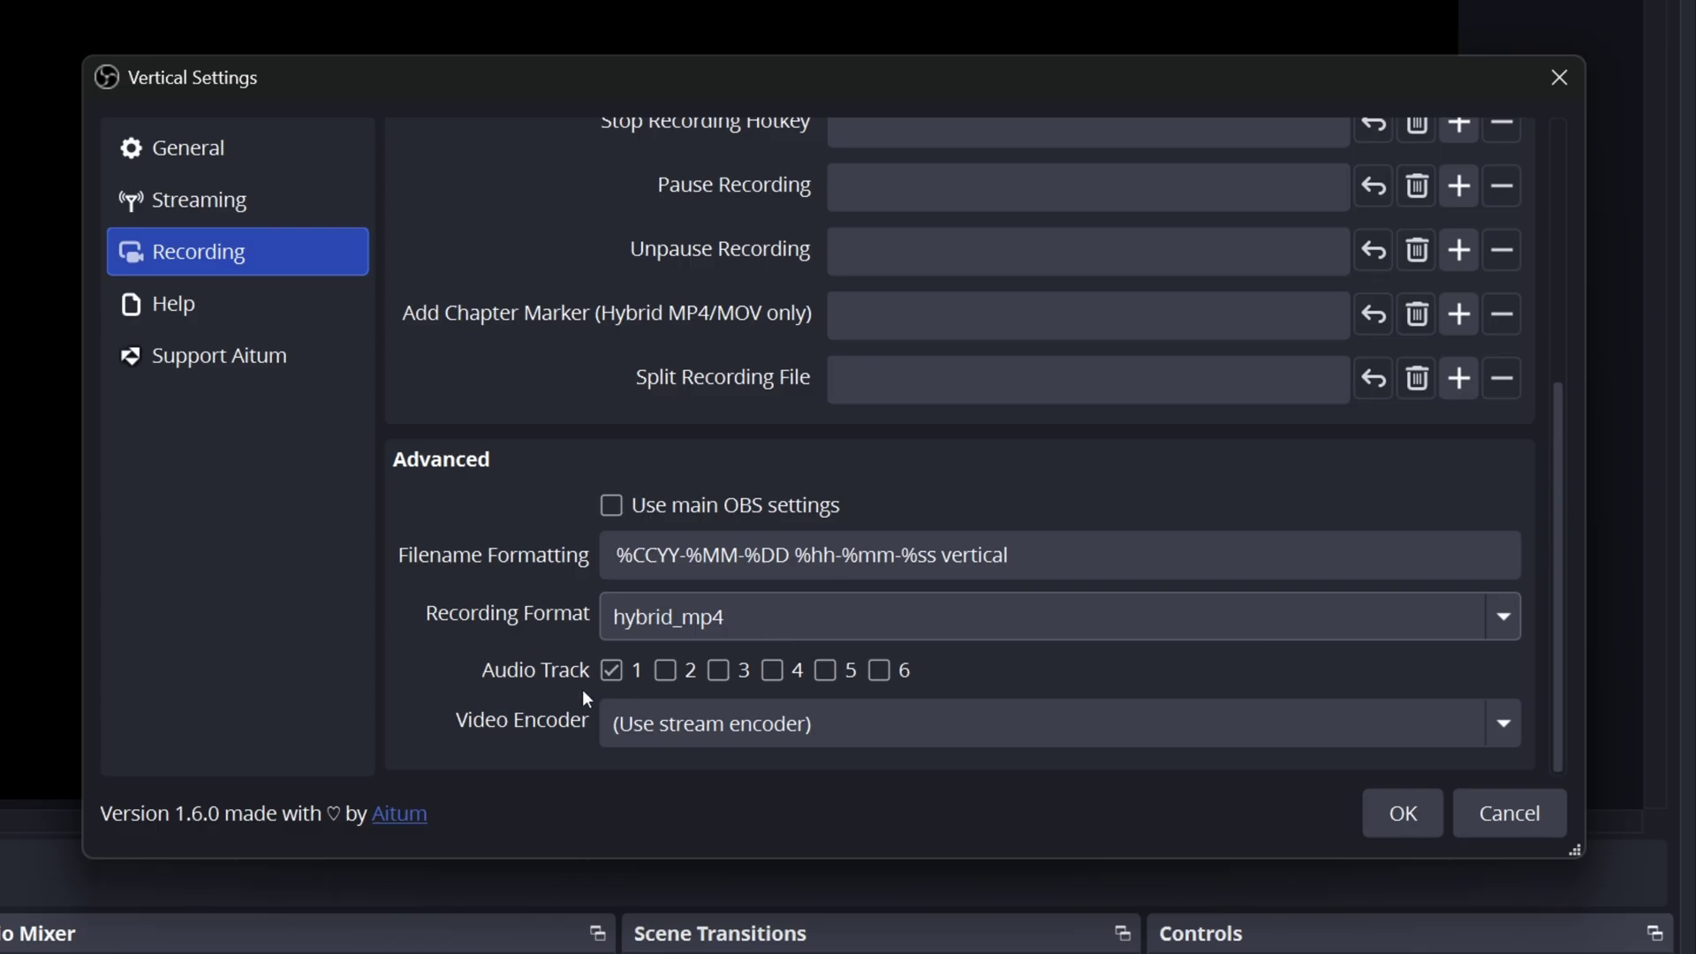
Record audio tracks 1–6 with NVIDIA NVENC HEVC for vertical recordings, then start recording
{"action": "left_click", "coordinate": [667, 673]}
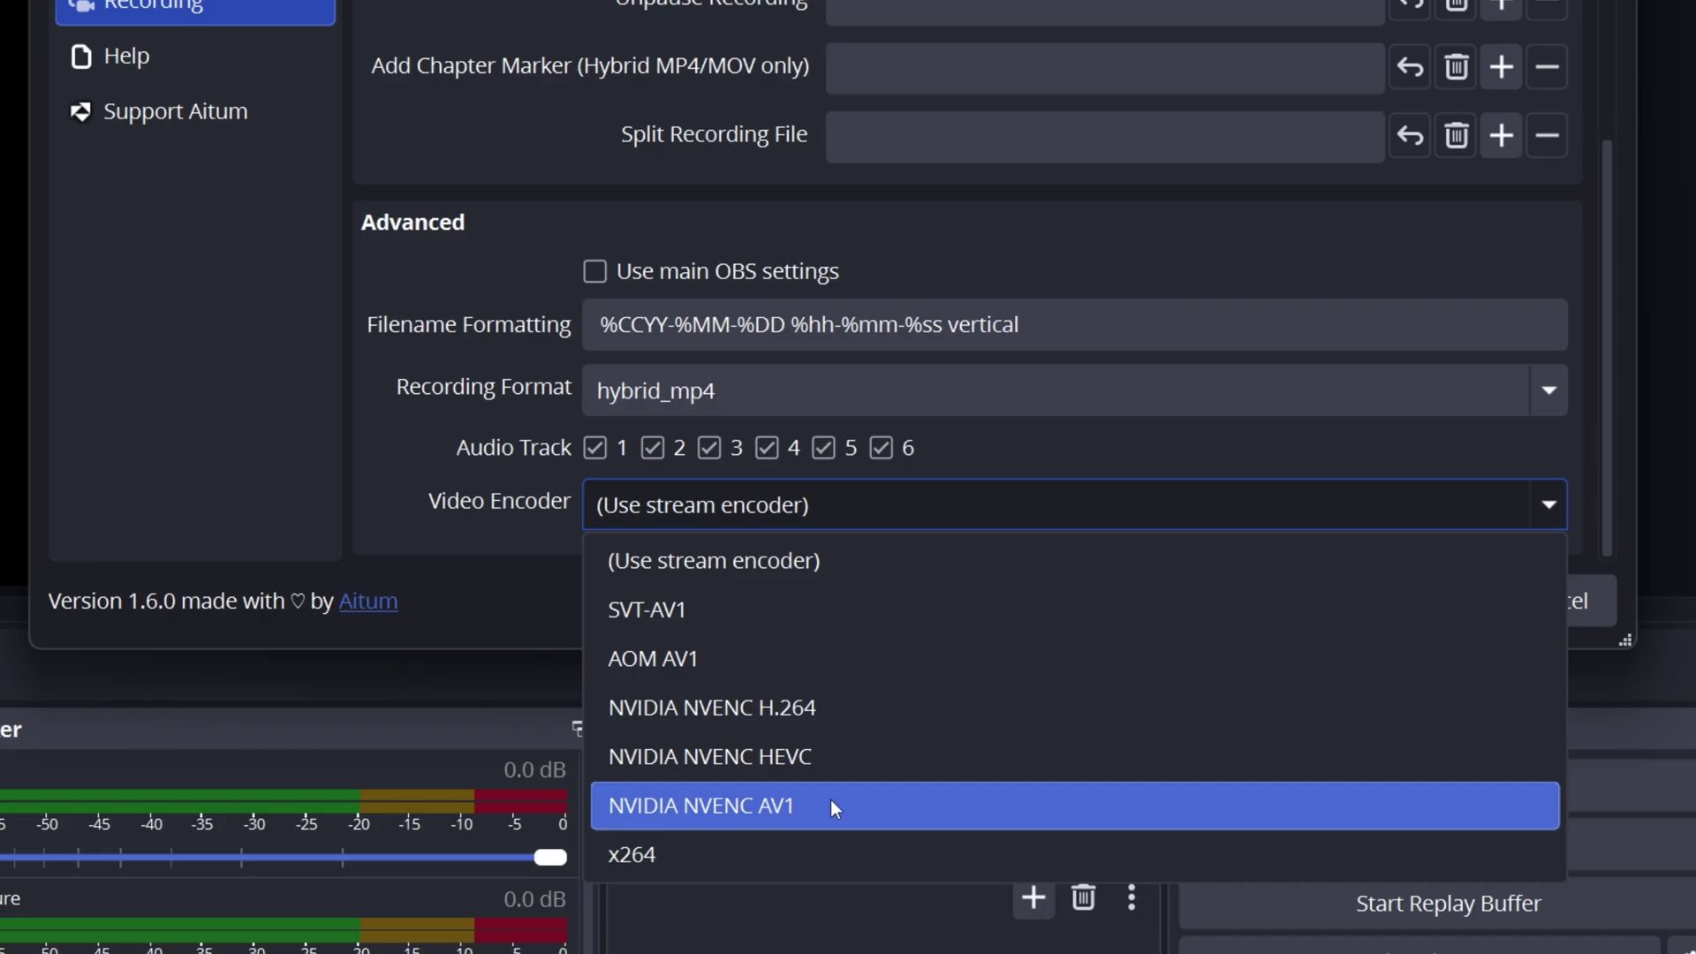
{"action": "left_click", "coordinate": [825, 752]}
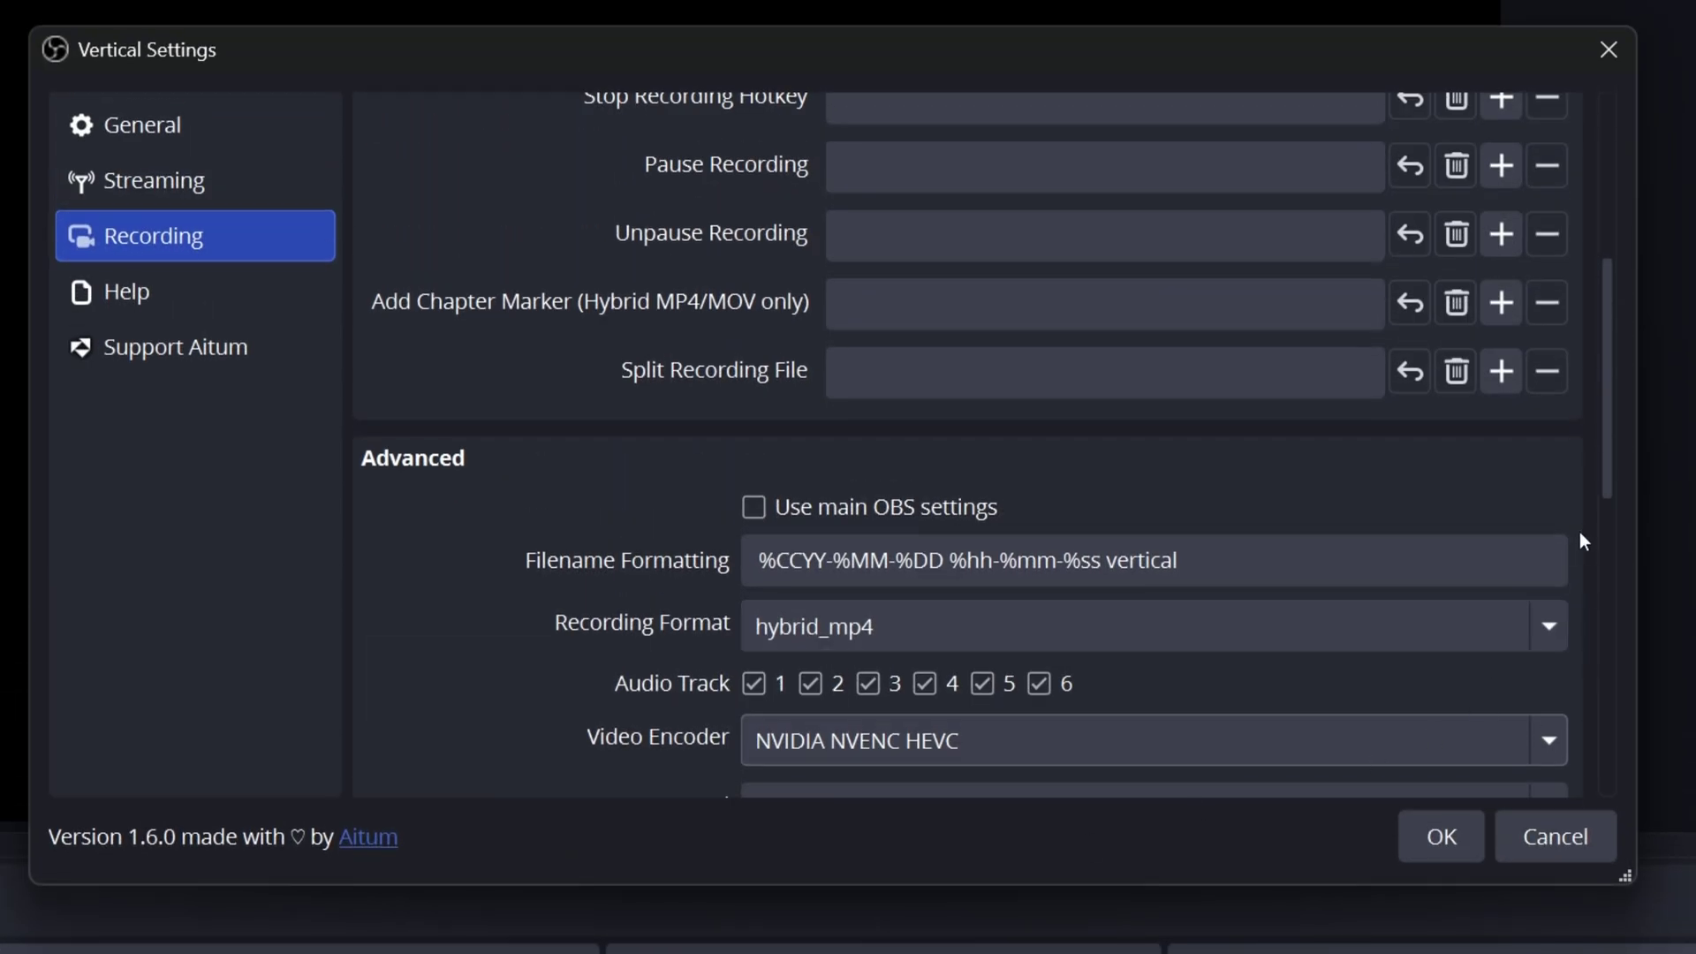
{"action": "left_click_drag", "start_coordinate": [1612, 486], "coordinate": [1613, 643]}
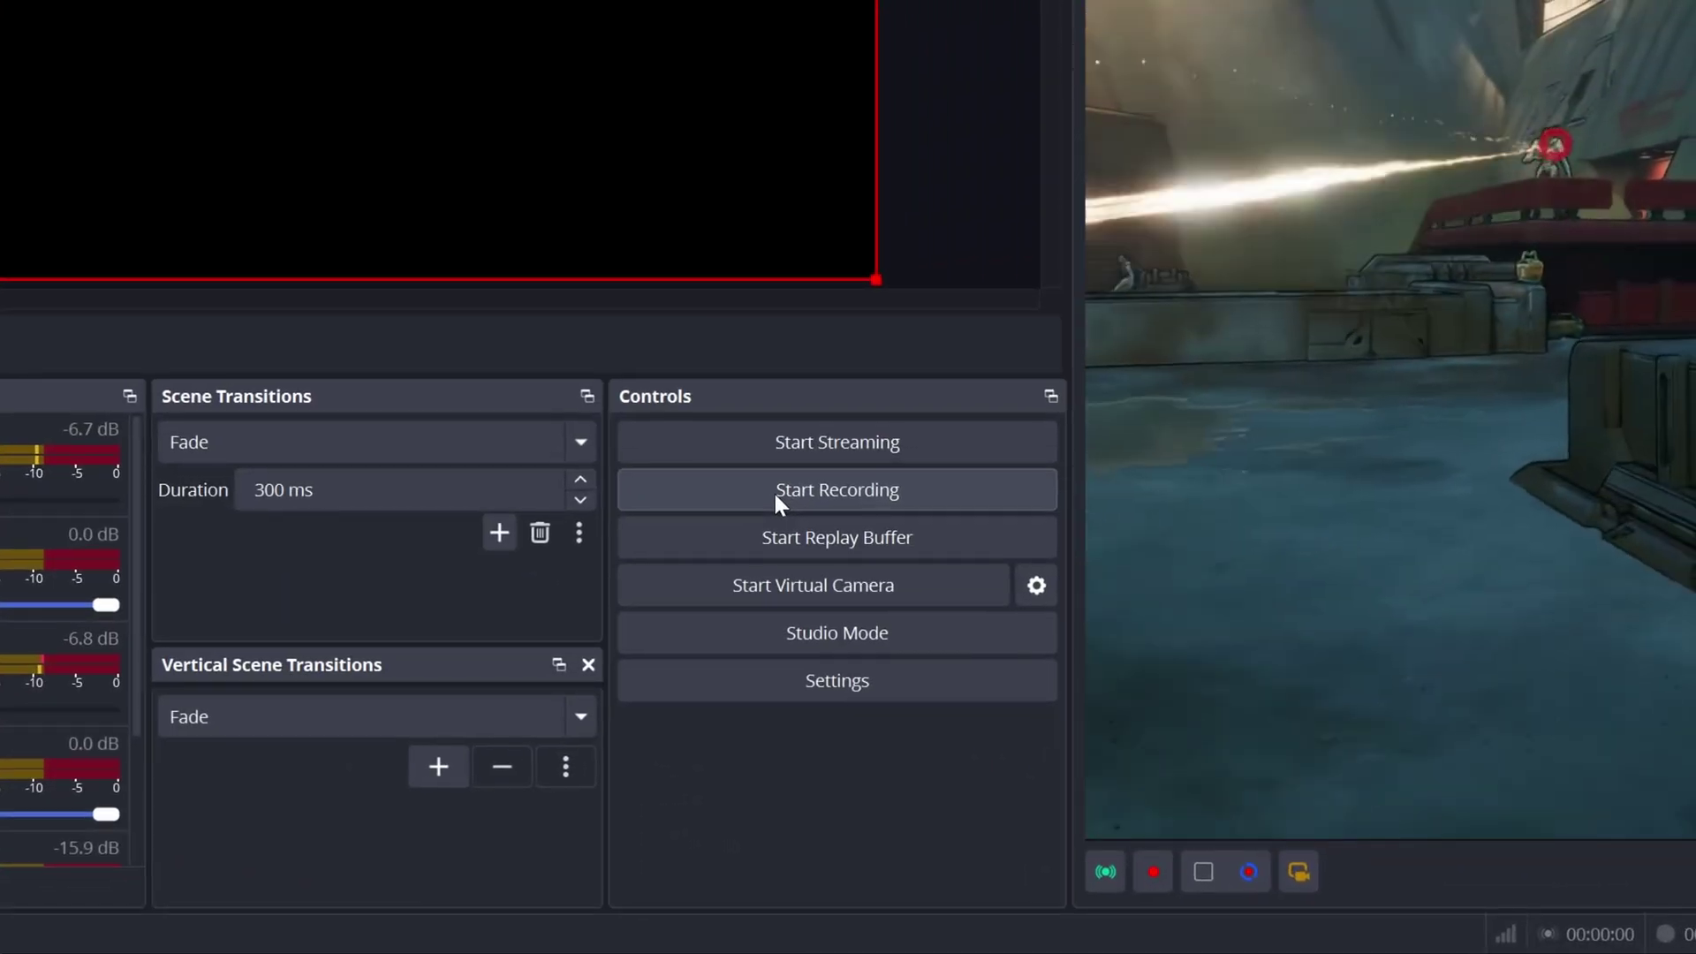
{"action": "left_click", "coordinate": [1064, 723]}
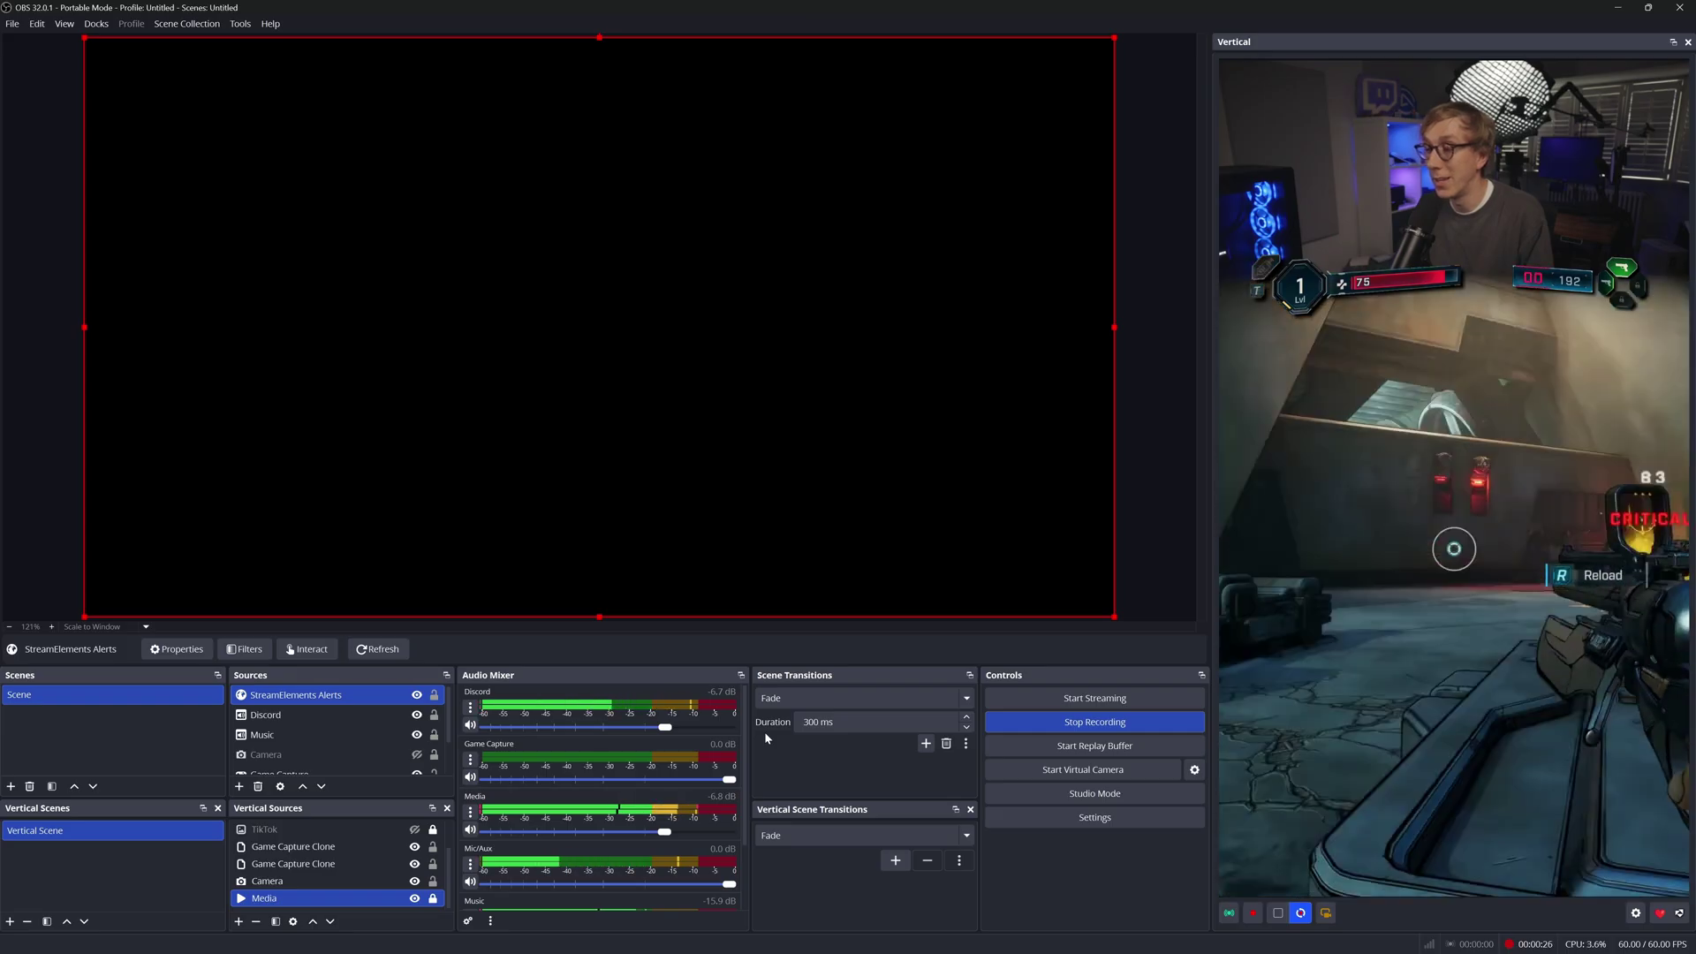
{"action": "key", "text": "F9"}
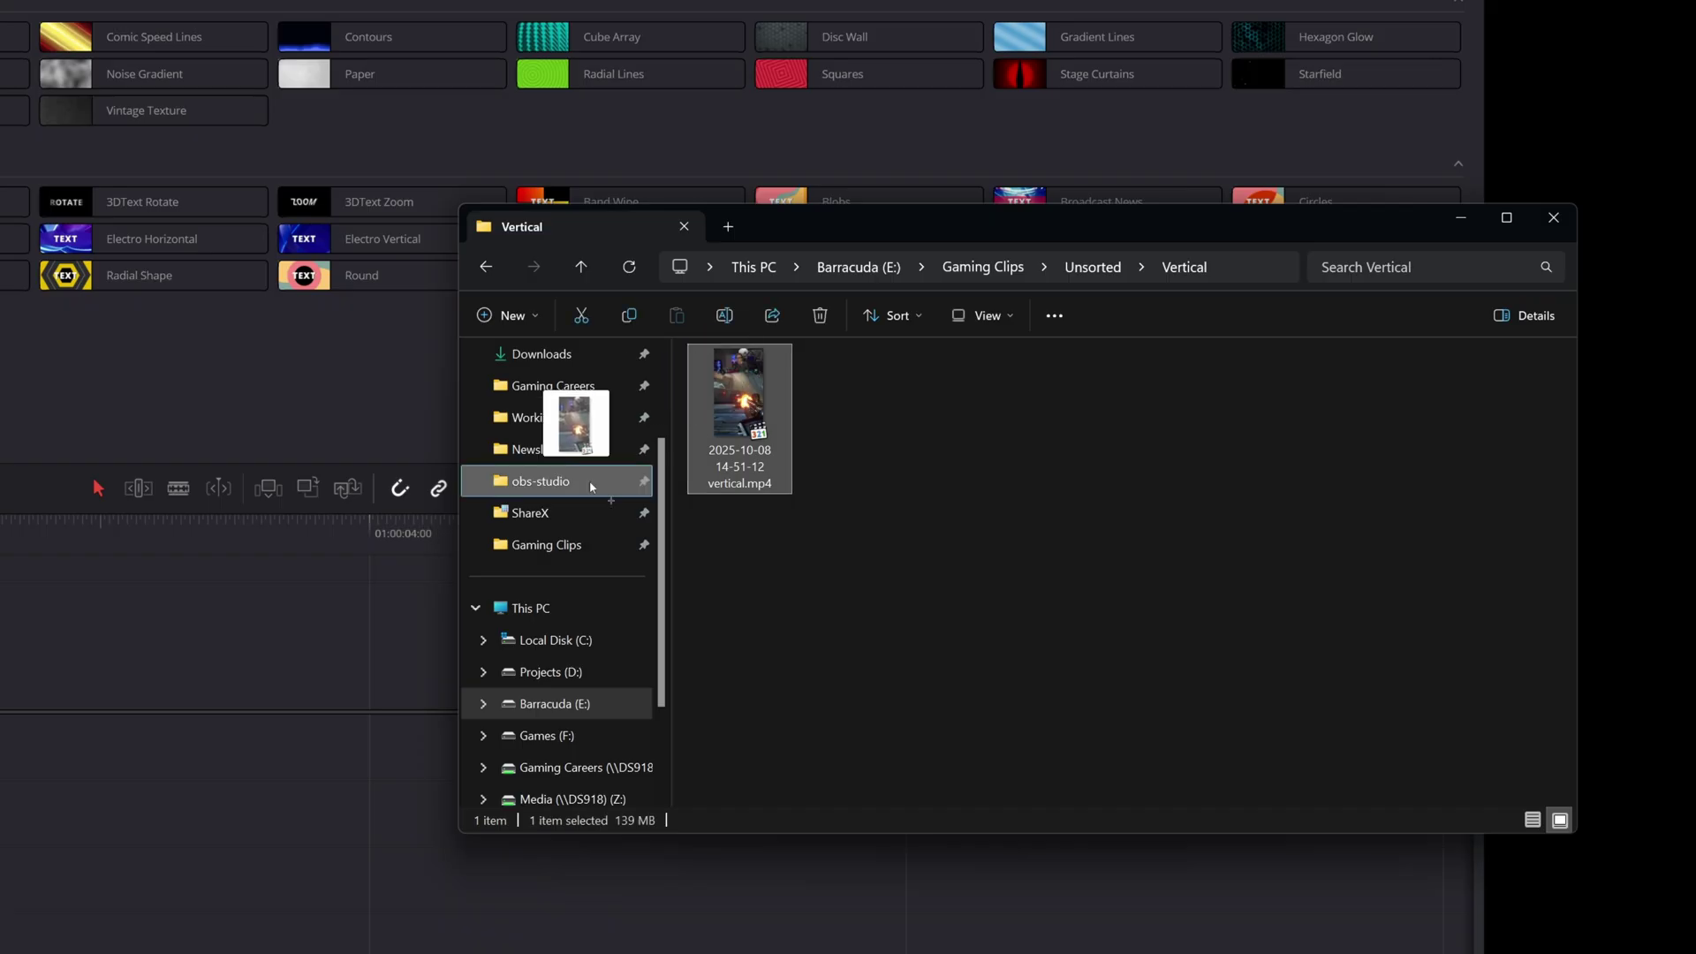
{"action": "left_click_drag", "start_coordinate": [591, 487], "coordinate": [9, 565]}
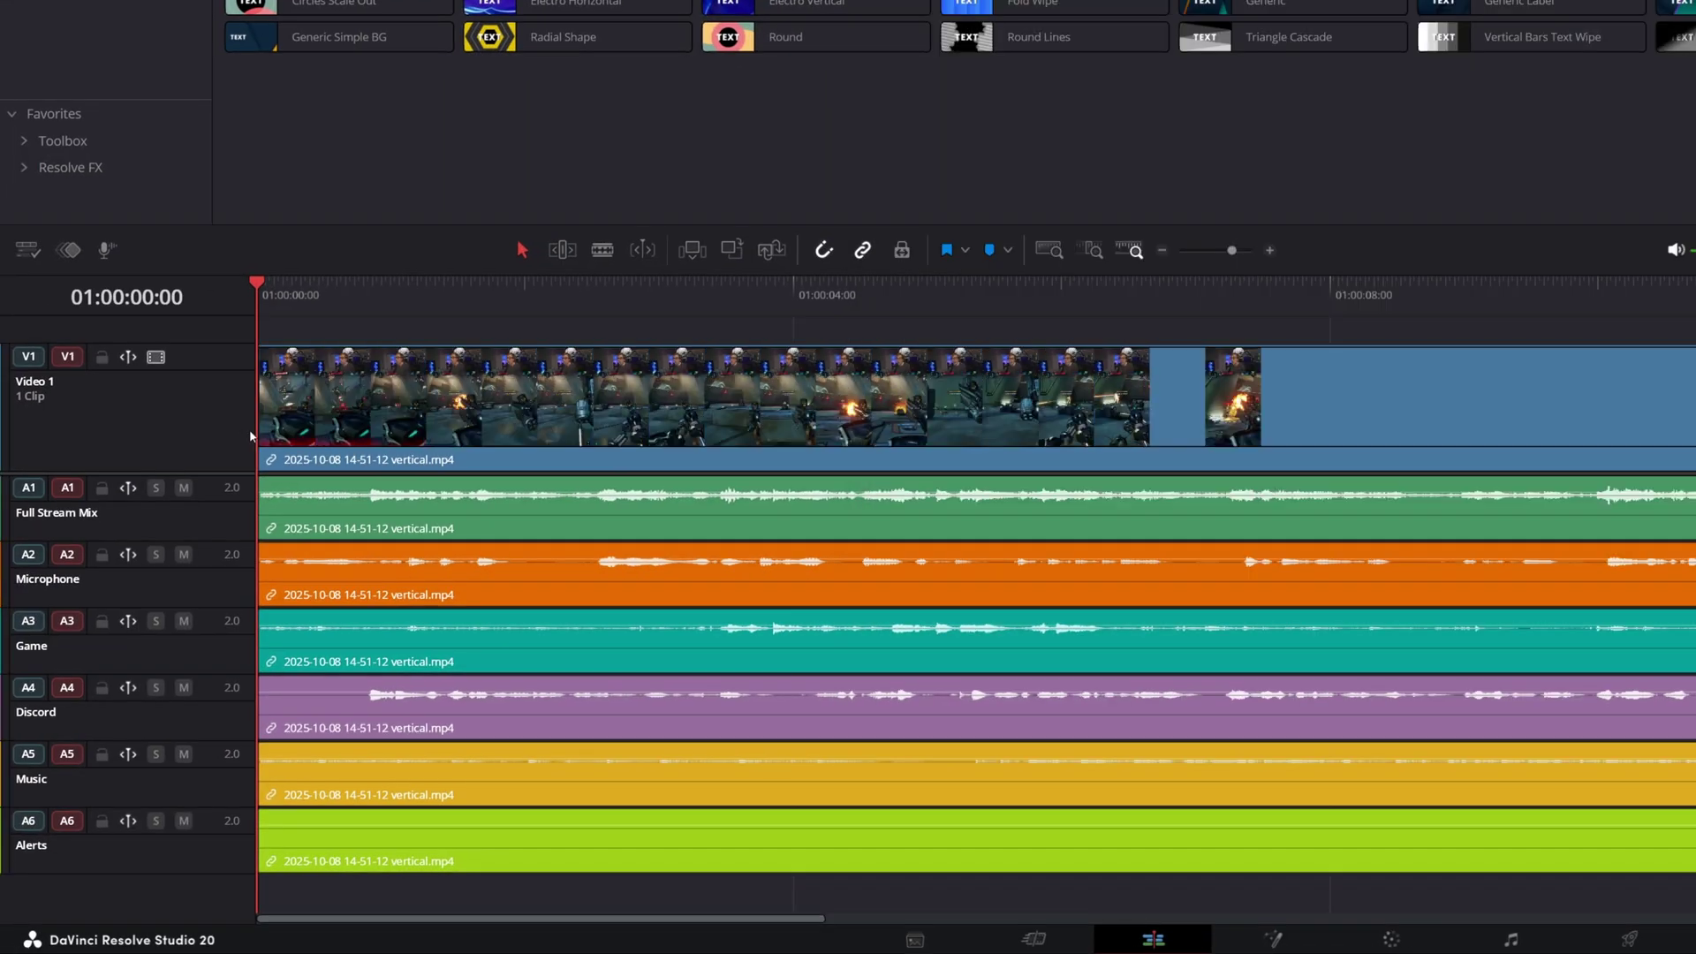
Scrub about three seconds into the vertical clip, then return the playhead to the start
{"action": "left_click_drag", "start_coordinate": [385, 327], "coordinate": [719, 302]}
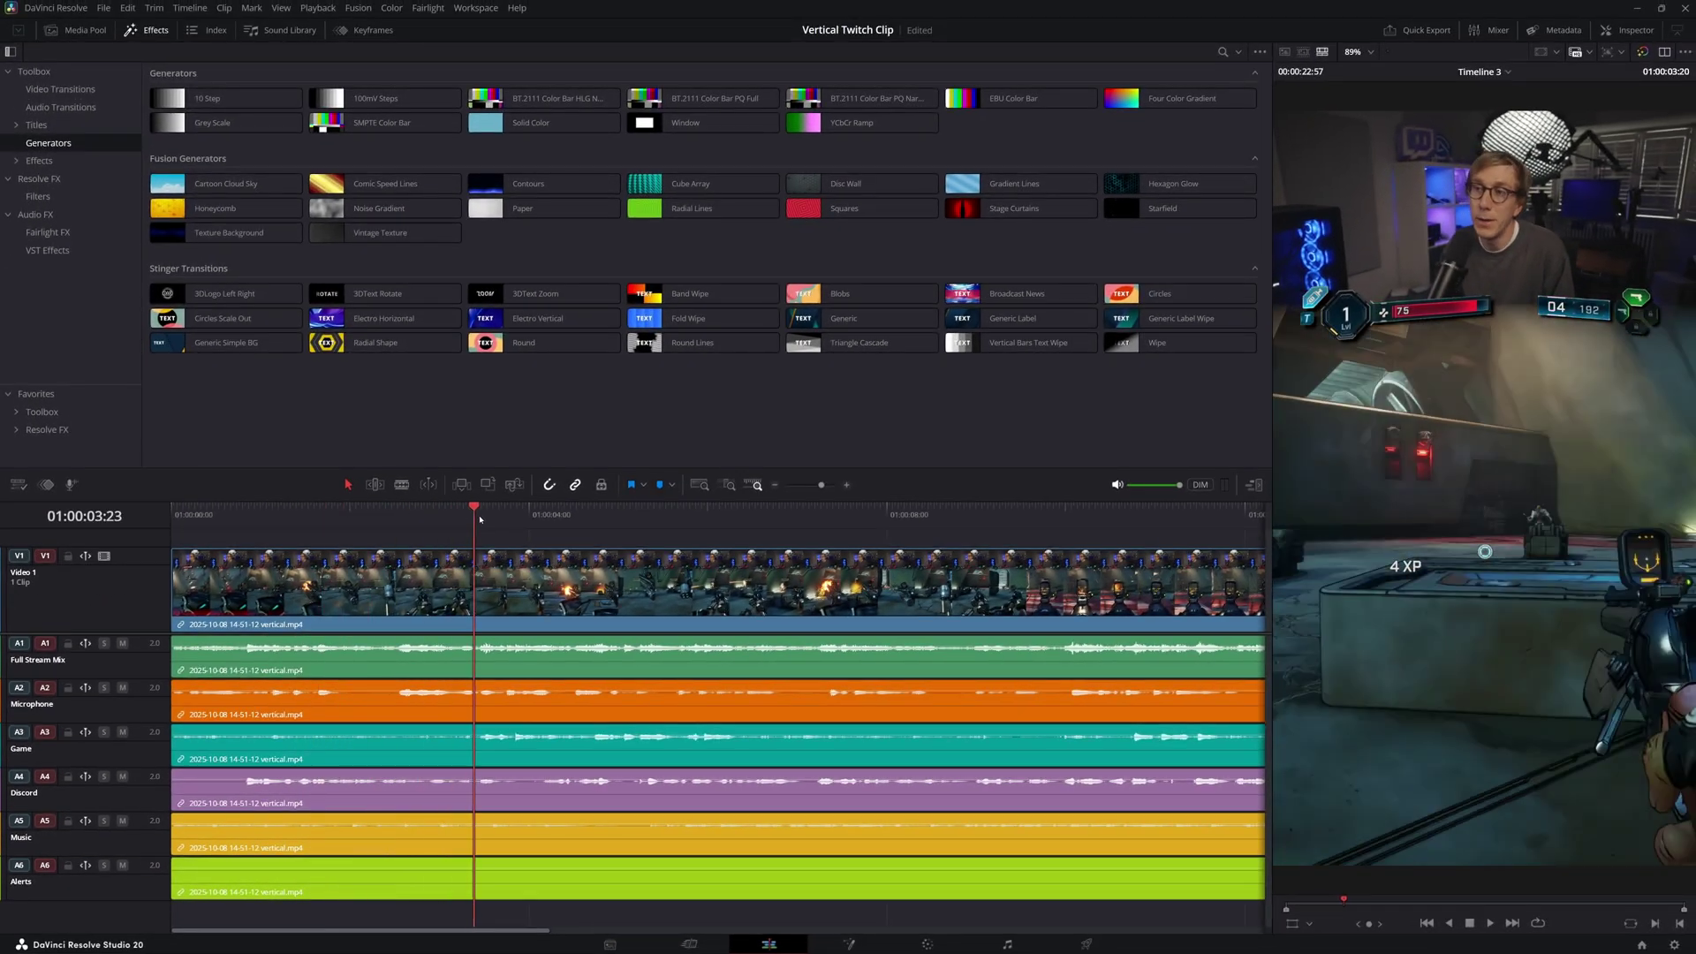
{"action": "left_click_drag", "start_coordinate": [479, 520], "coordinate": [567, 520]}
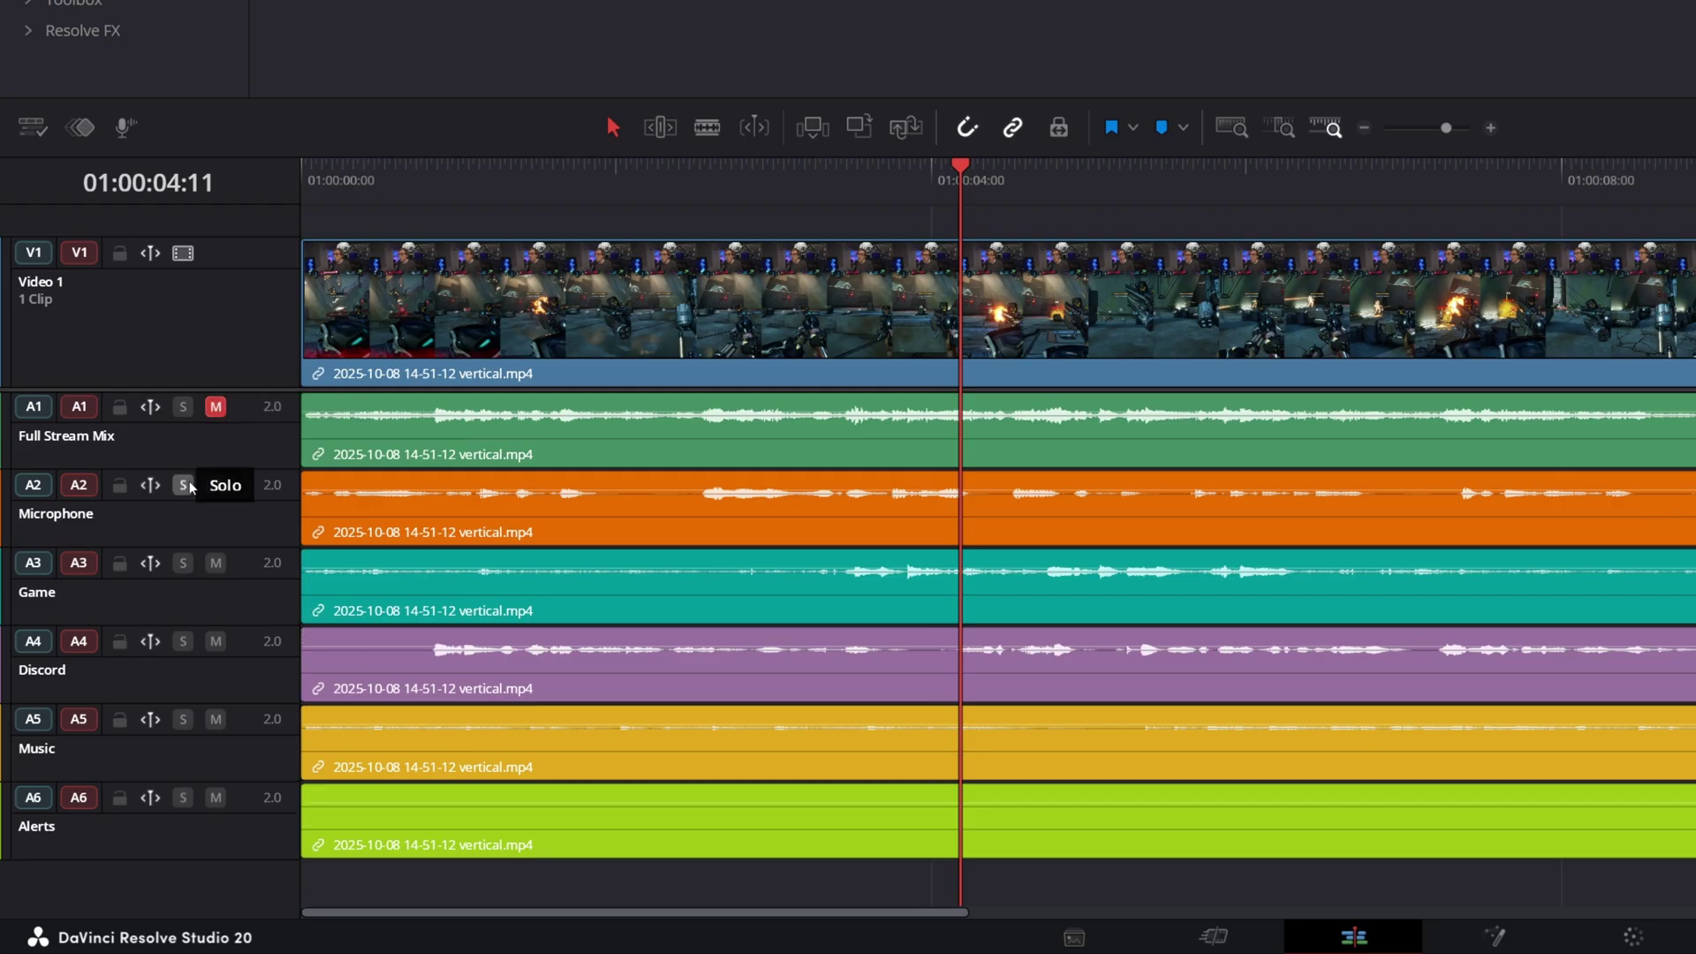
{"action": "left_click", "coordinate": [325, 175]}
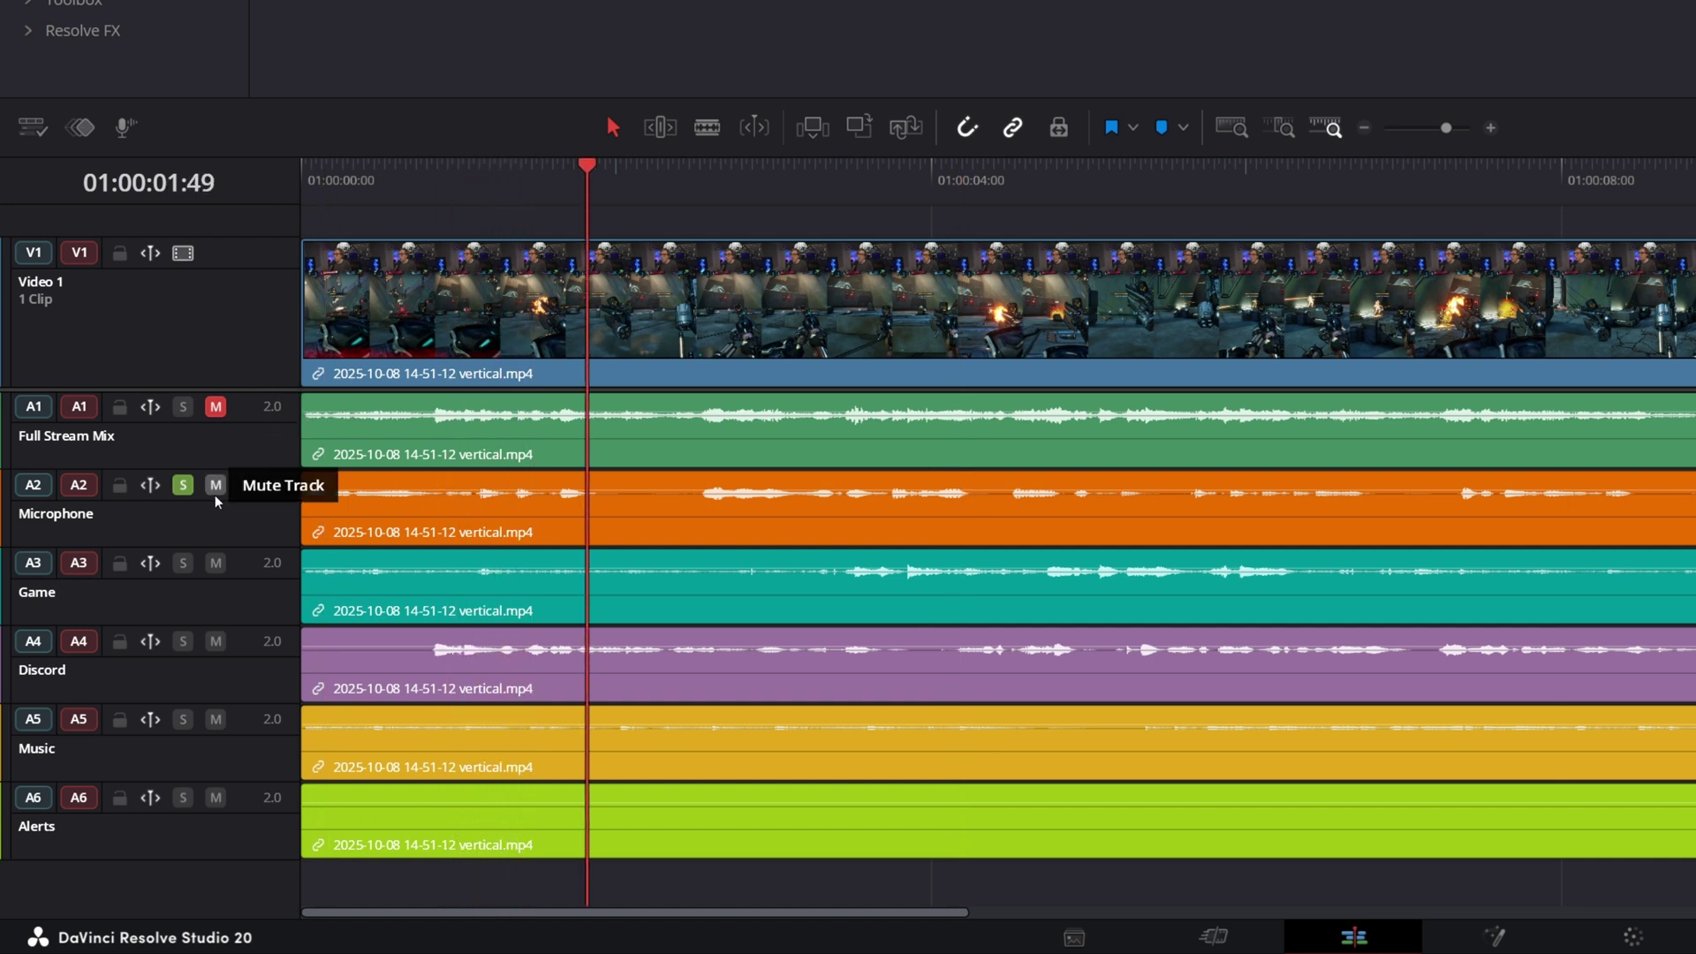
Solo the Game track on its own and raise the Microphone track's volume line
{"action": "left_click", "coordinate": [187, 486]}
{"action": "left_click", "coordinate": [183, 562]}
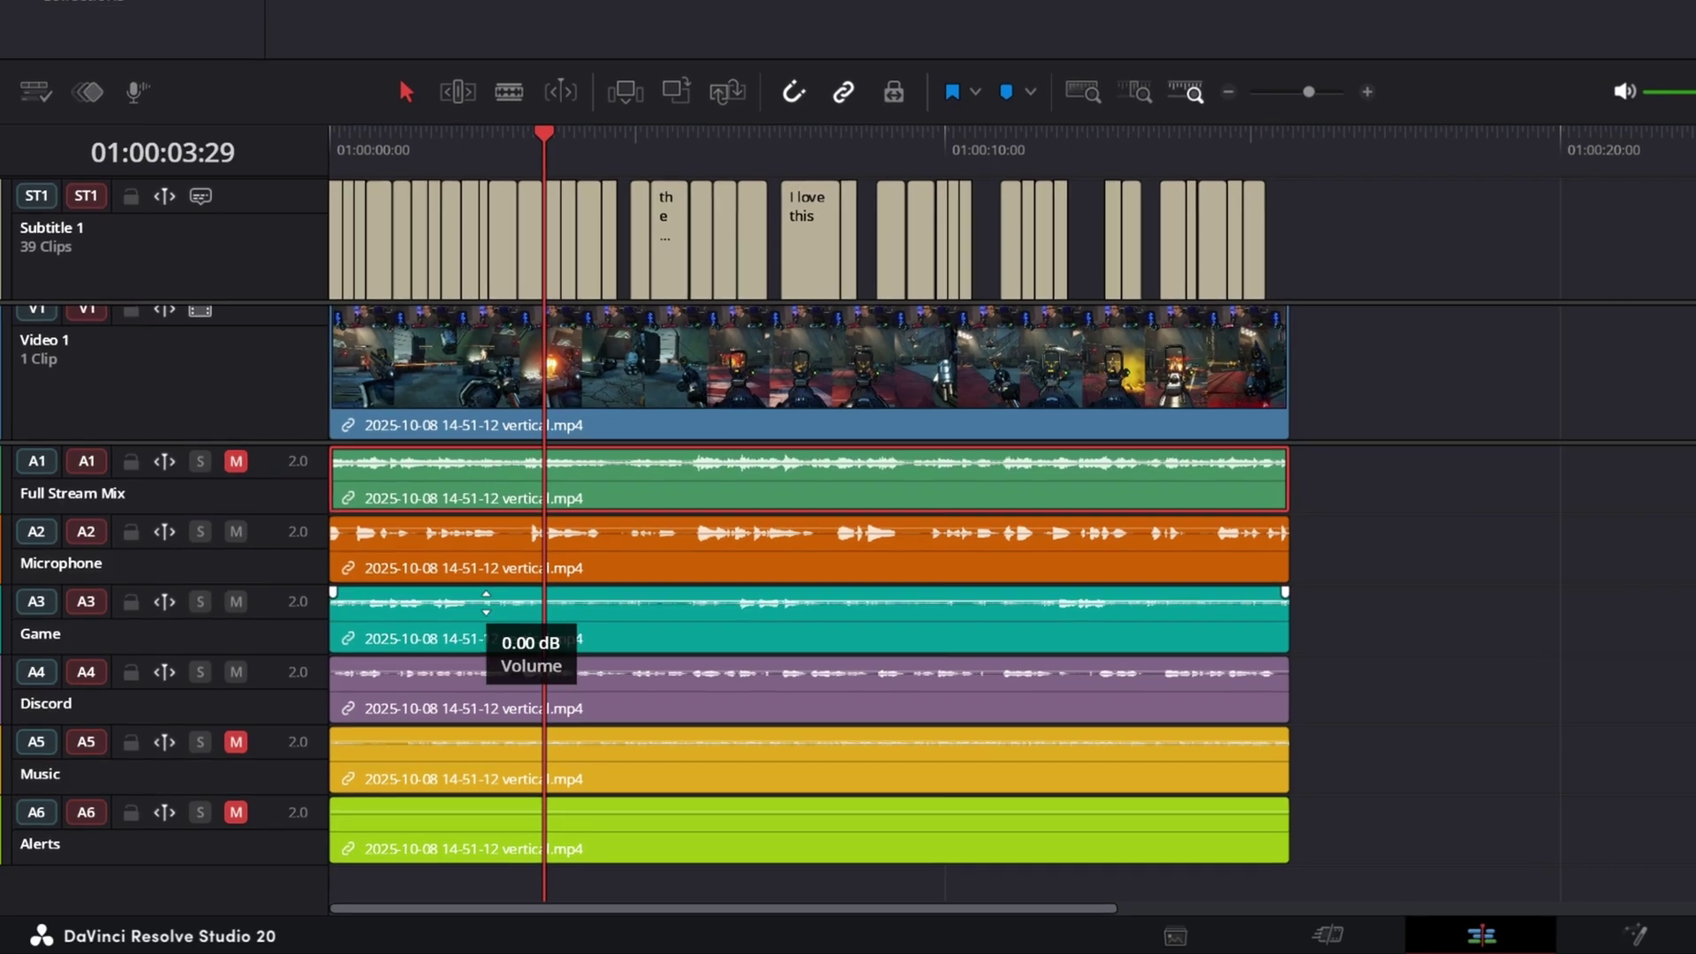
{"action": "left_click_drag", "start_coordinate": [490, 548], "coordinate": [491, 519]}
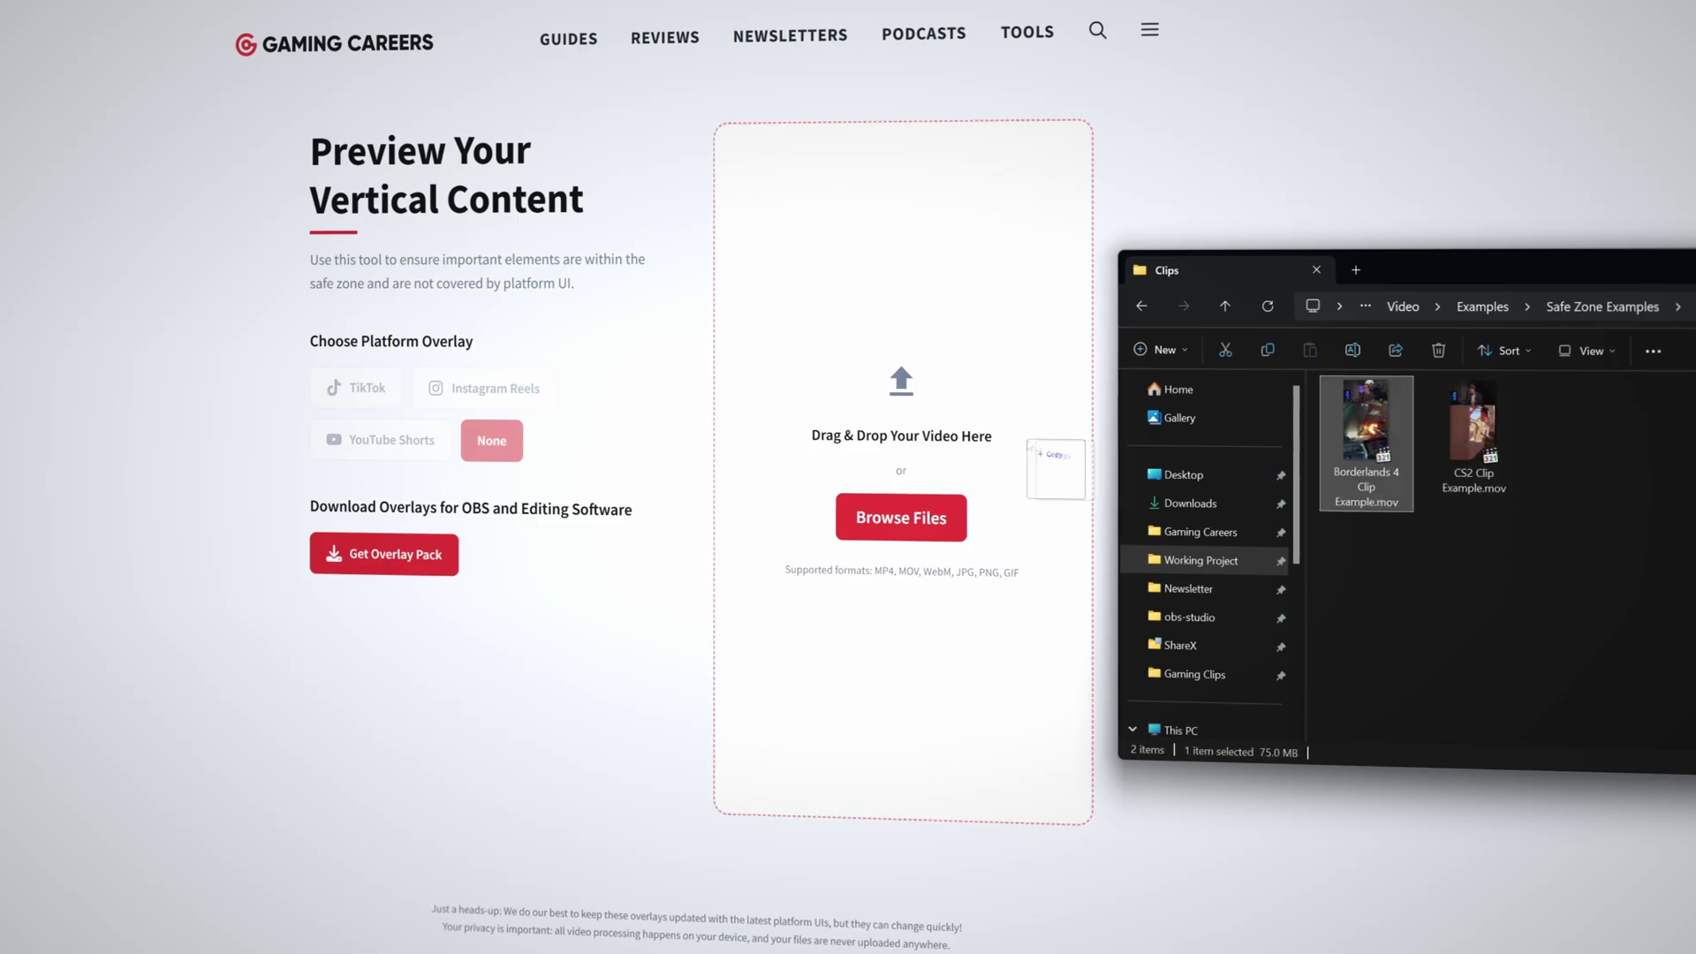
{"action": "left_click_drag", "start_coordinate": [1031, 444], "coordinate": [1029, 444]}
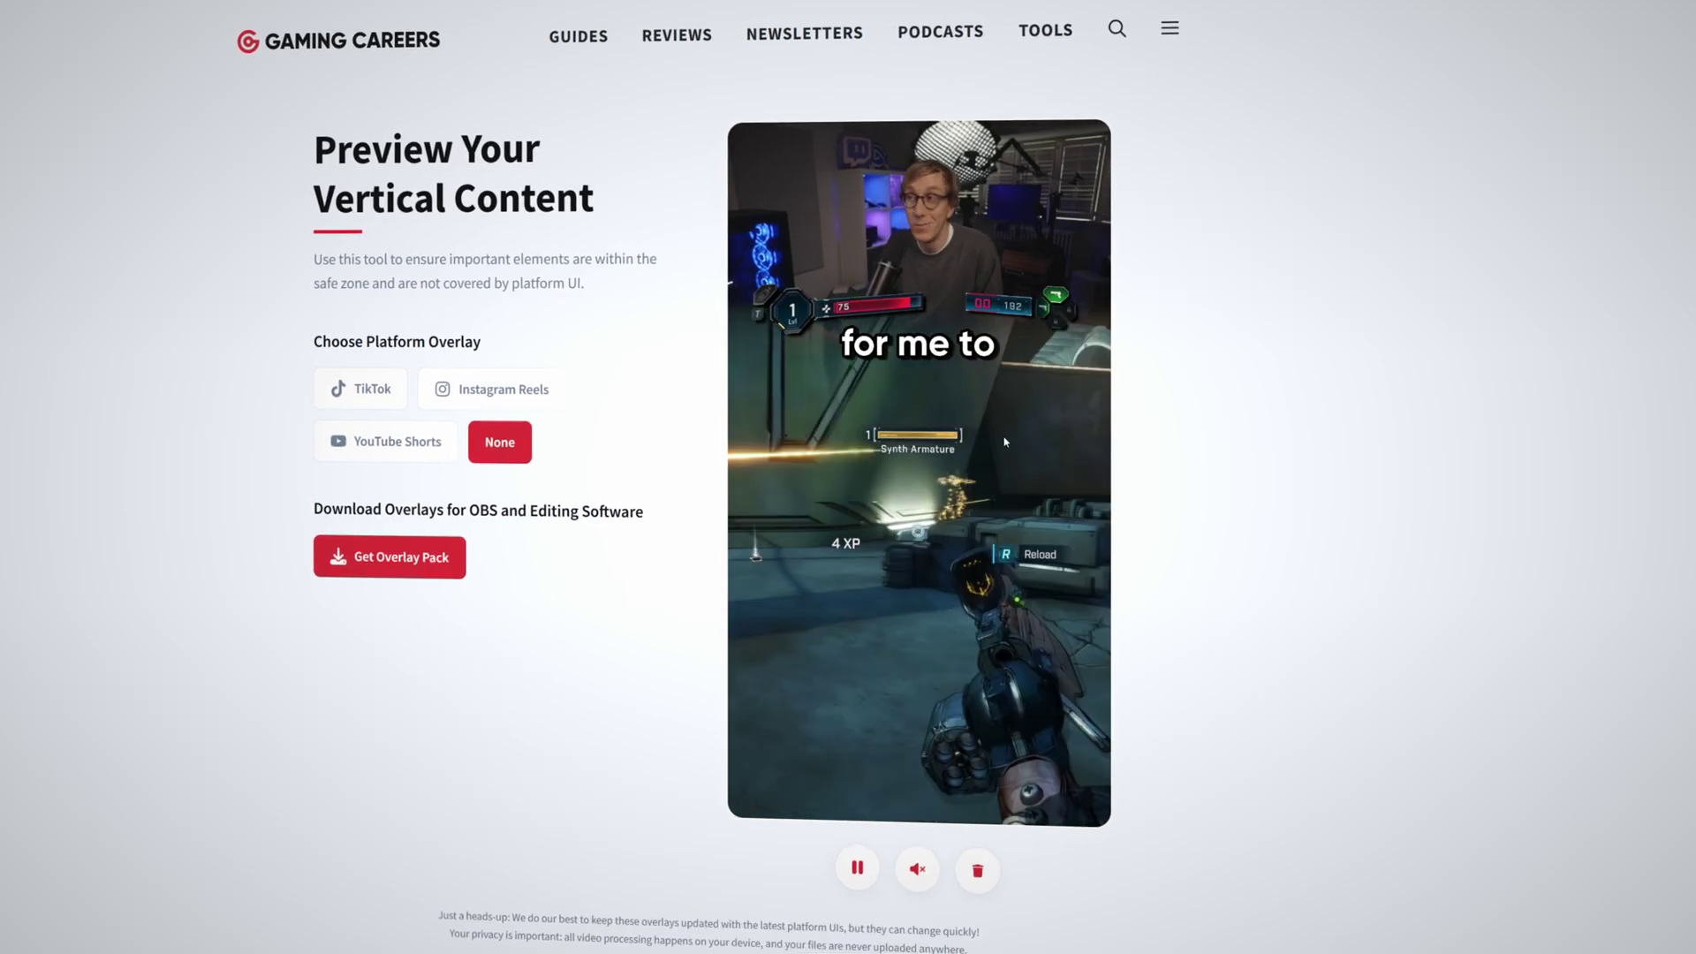
Switch the Borderlands 4 clip preview from the YouTube Shorts overlay to Instagram Reels
{"action": "left_click", "coordinate": [397, 443]}
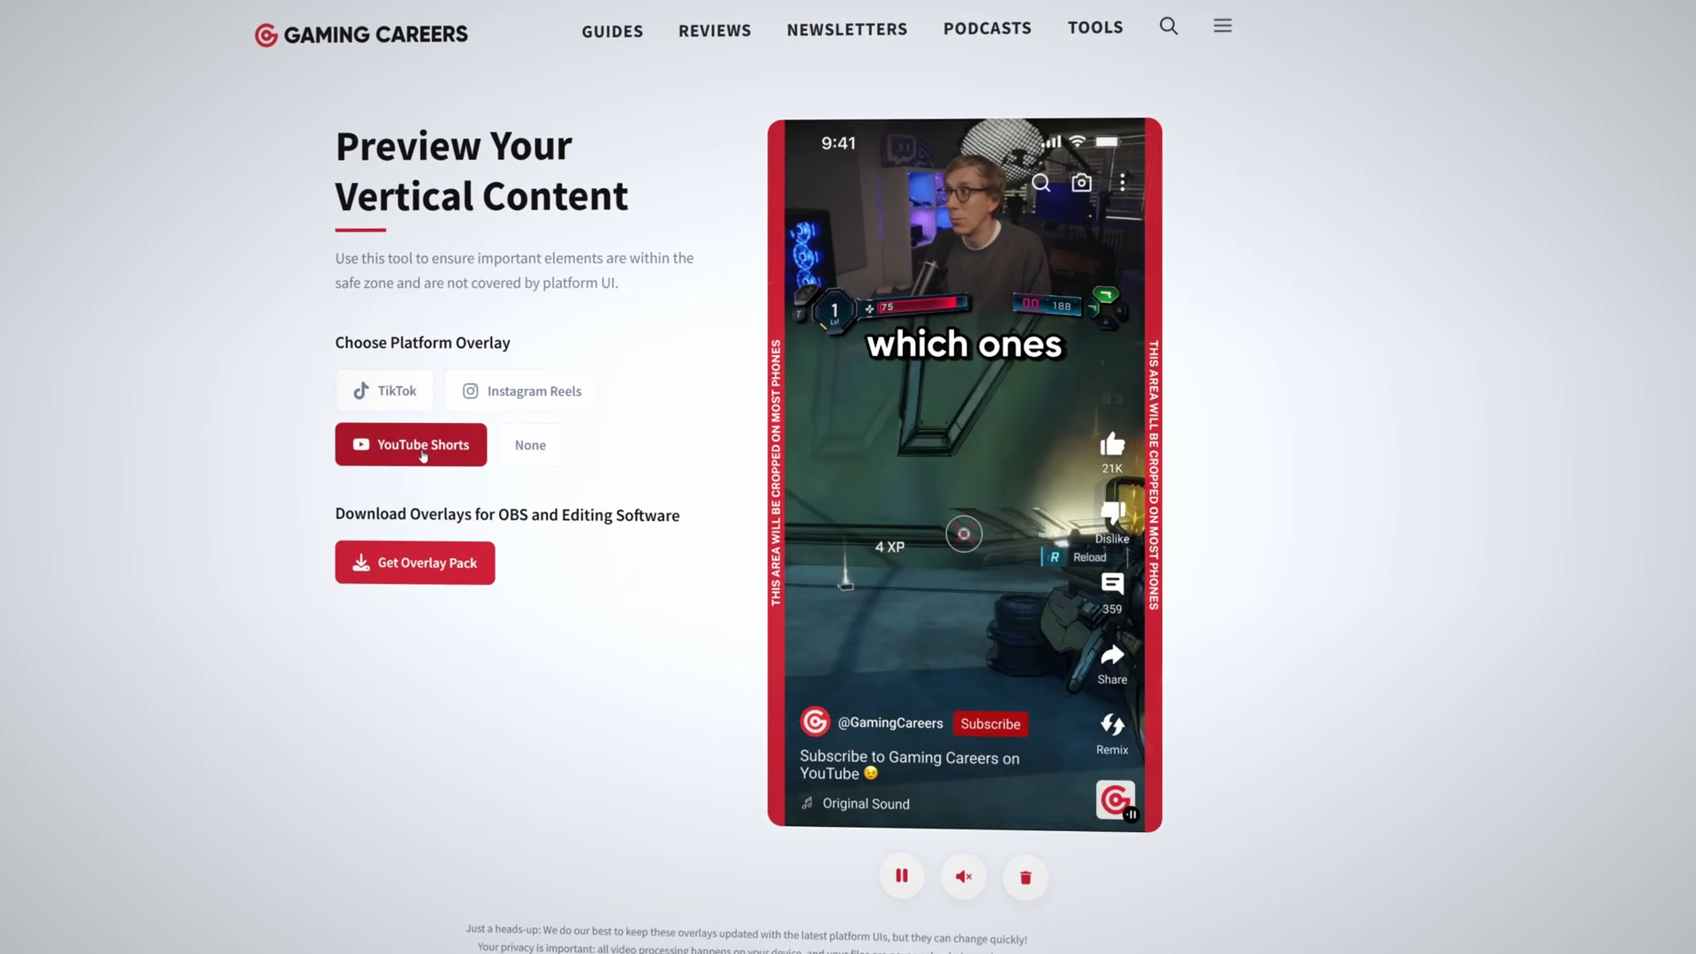
{"action": "left_click", "coordinate": [517, 394]}
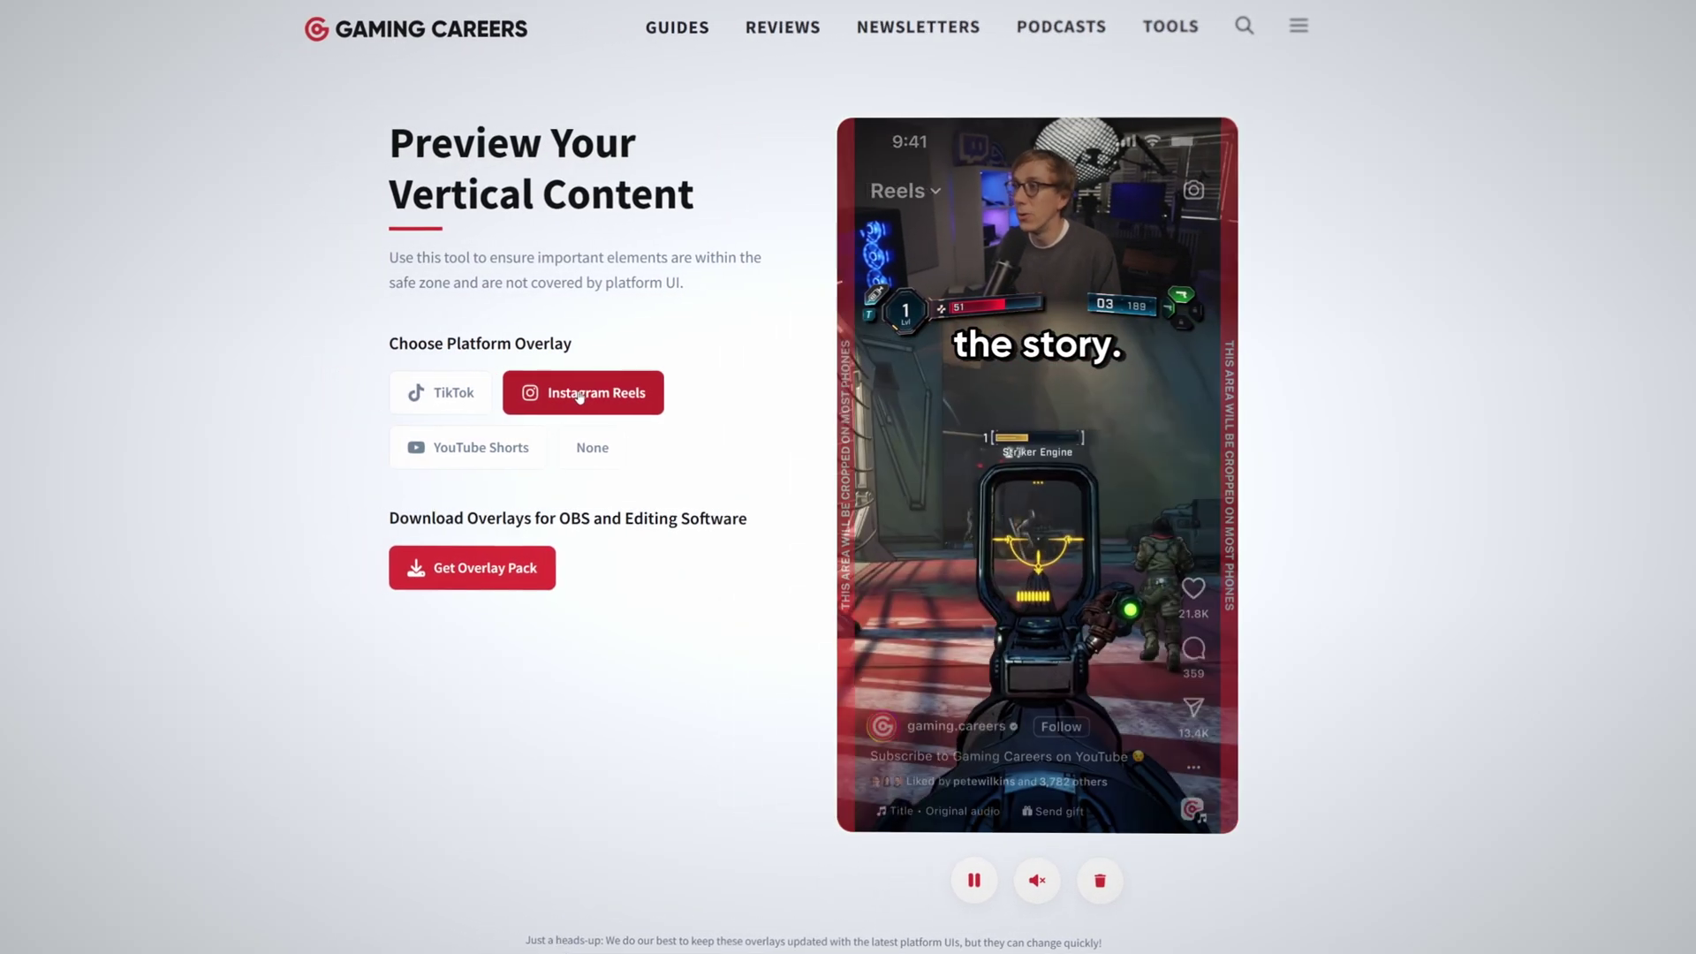